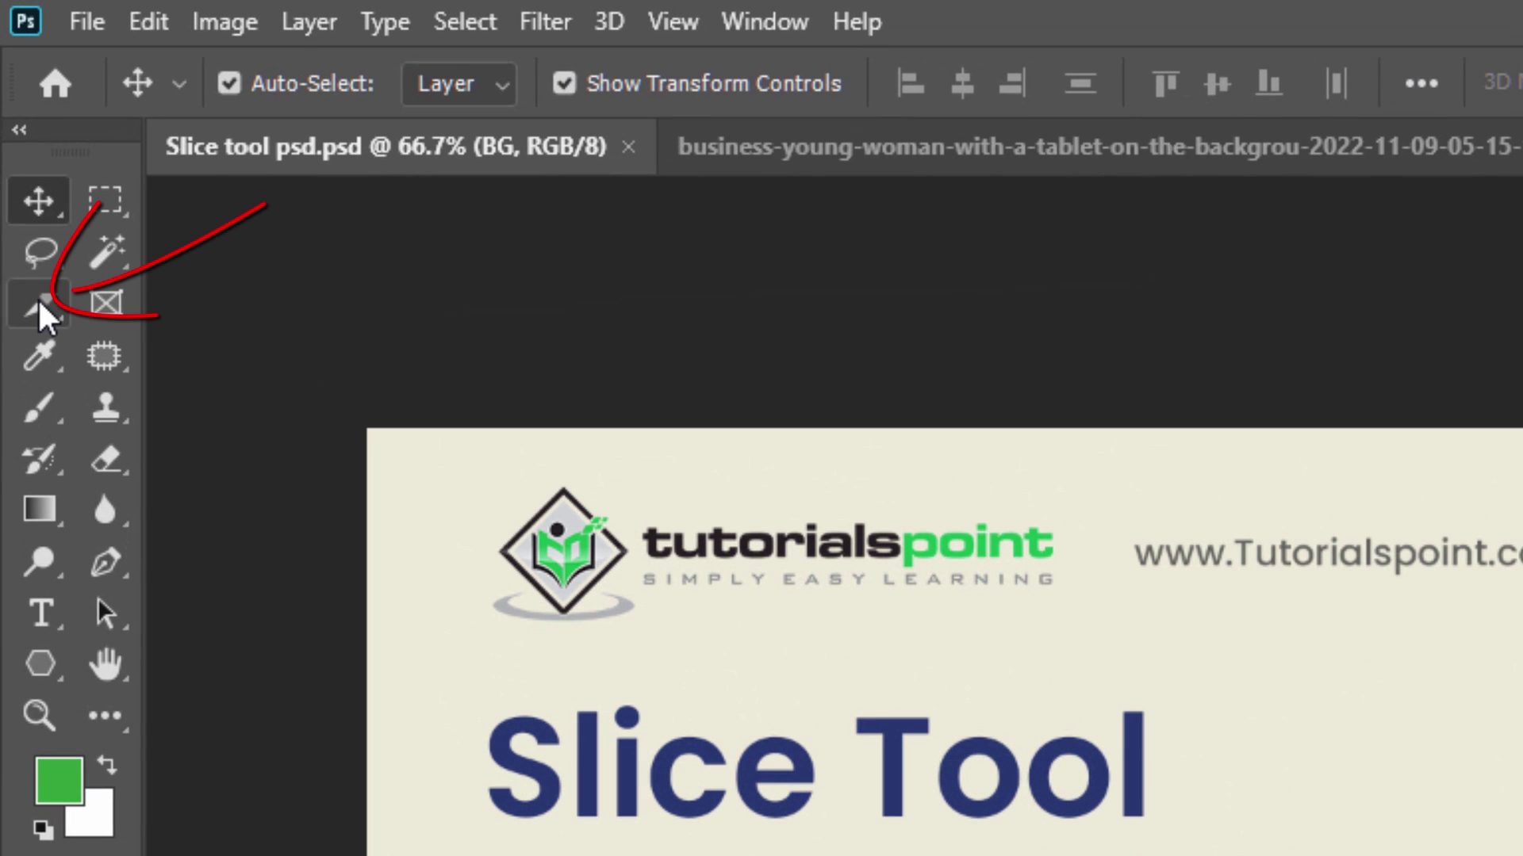
# - Activate the Slice Tool
pyautogui.click(37, 303)
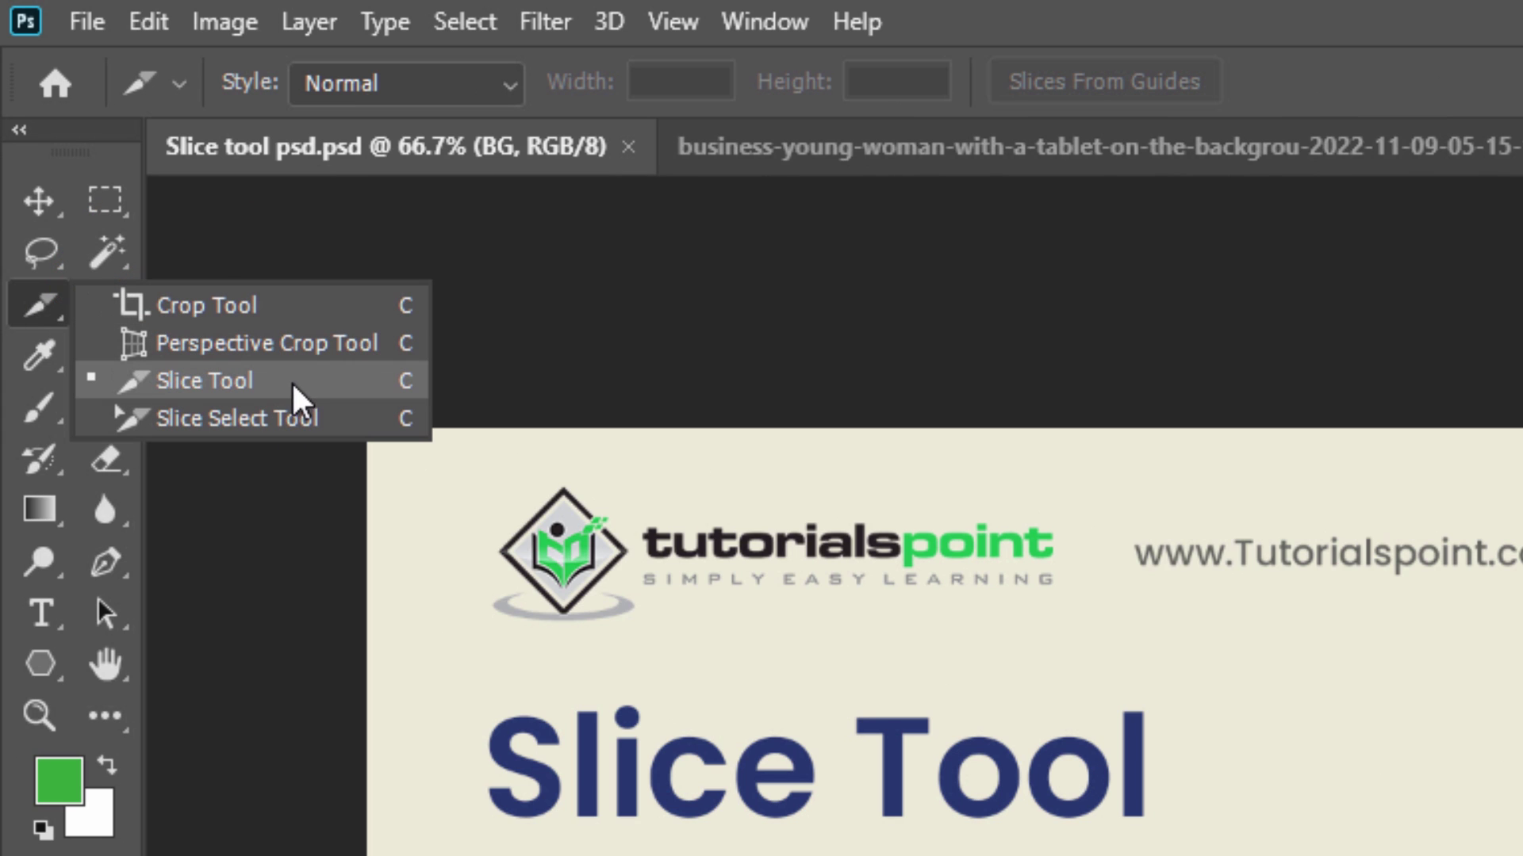
pyautogui.click(38, 201)
pyautogui.press('c')
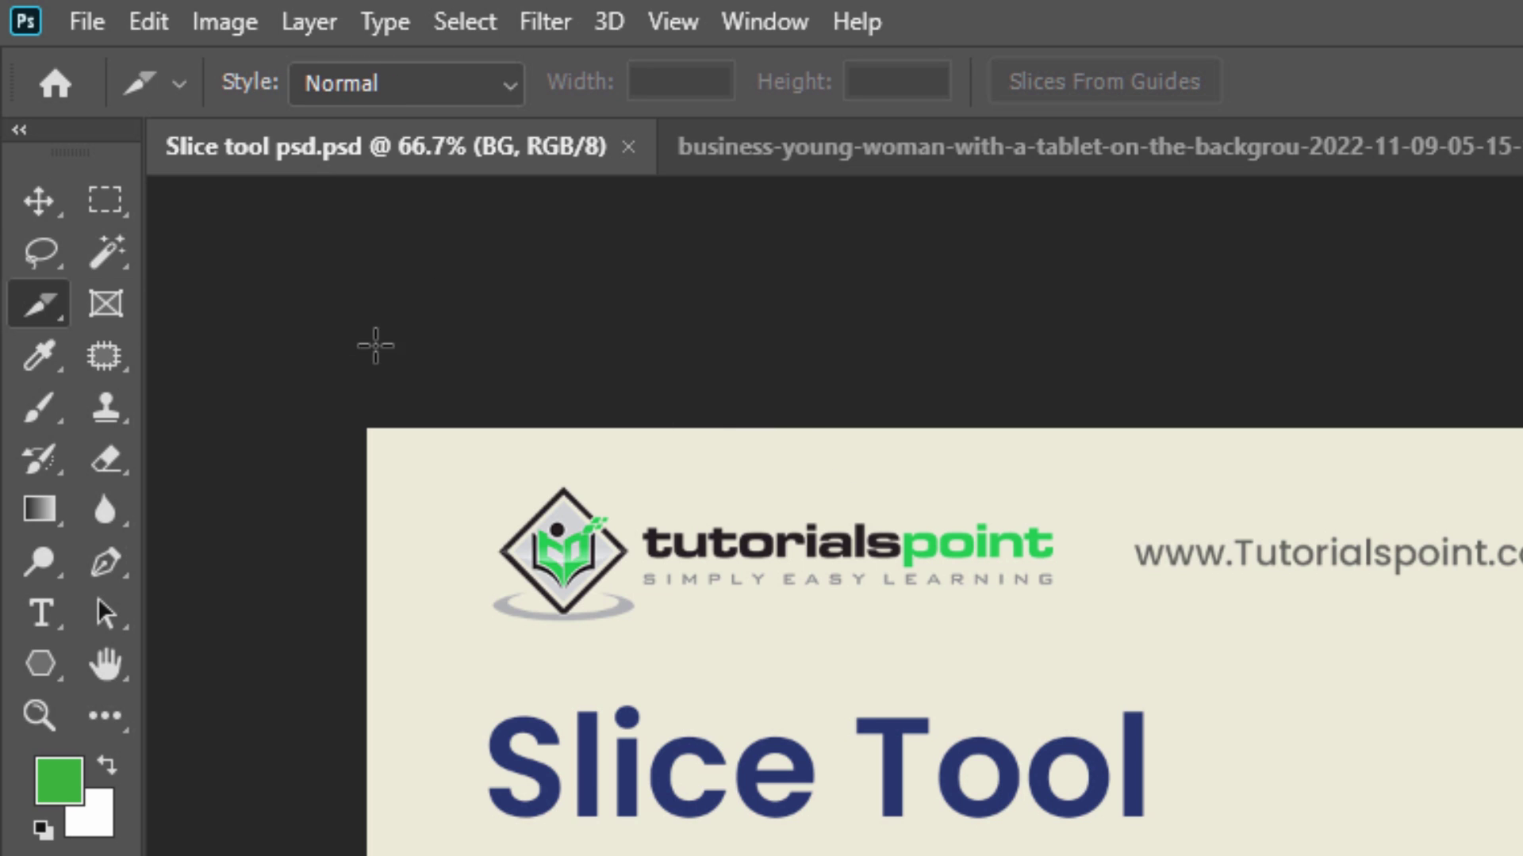
# - Switch to the Crop Tool and cycle through the crop and slice tools back to the Slice Tool
pyautogui.click(46, 307)
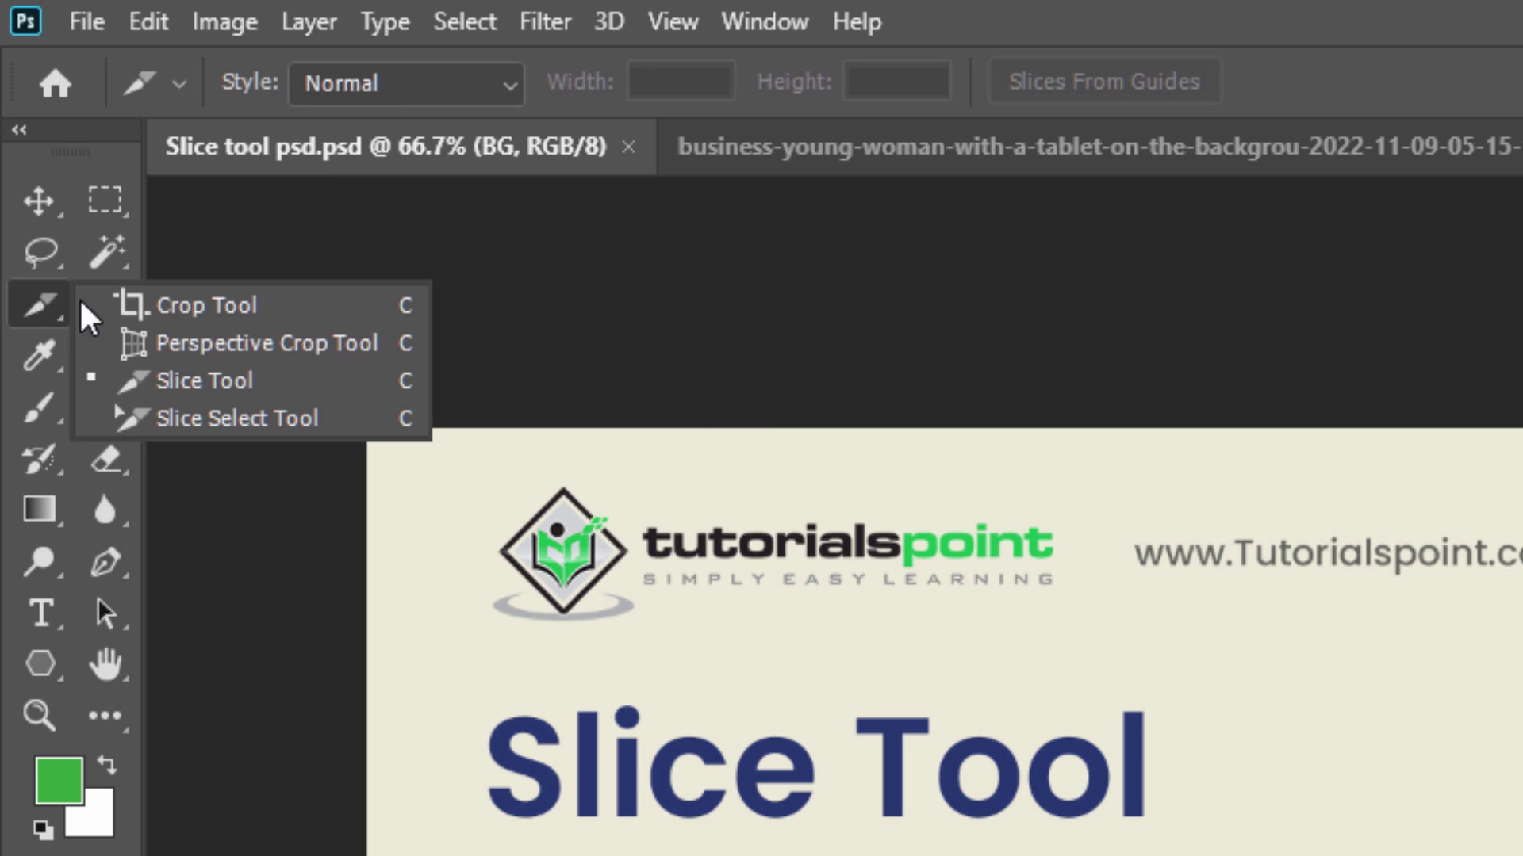
pyautogui.click(230, 317)
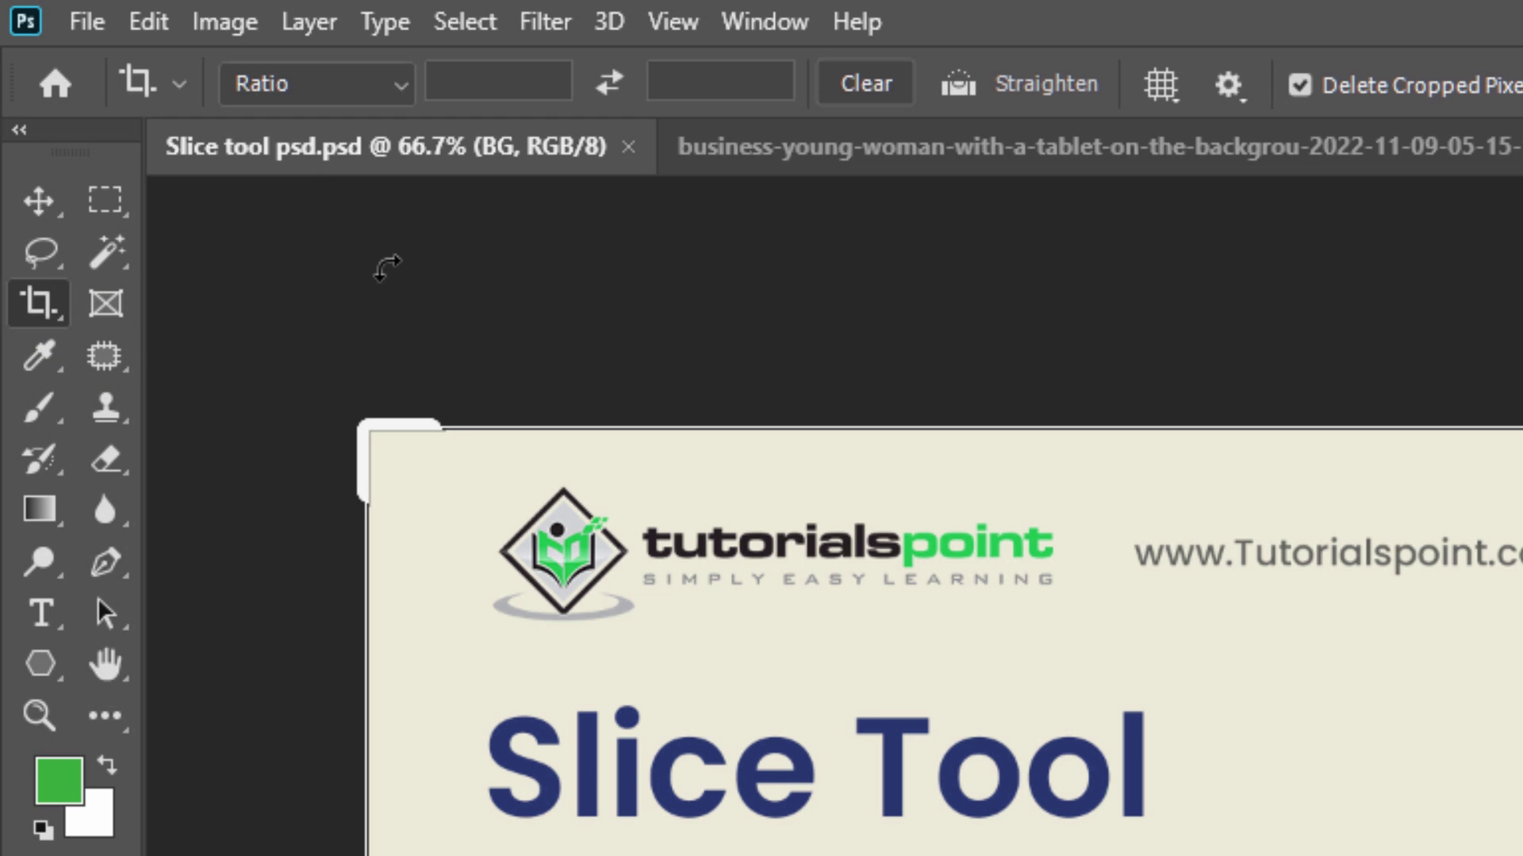
pyautogui.hotkey('shift', 'c')
pyautogui.hotkey('shift', 'c')
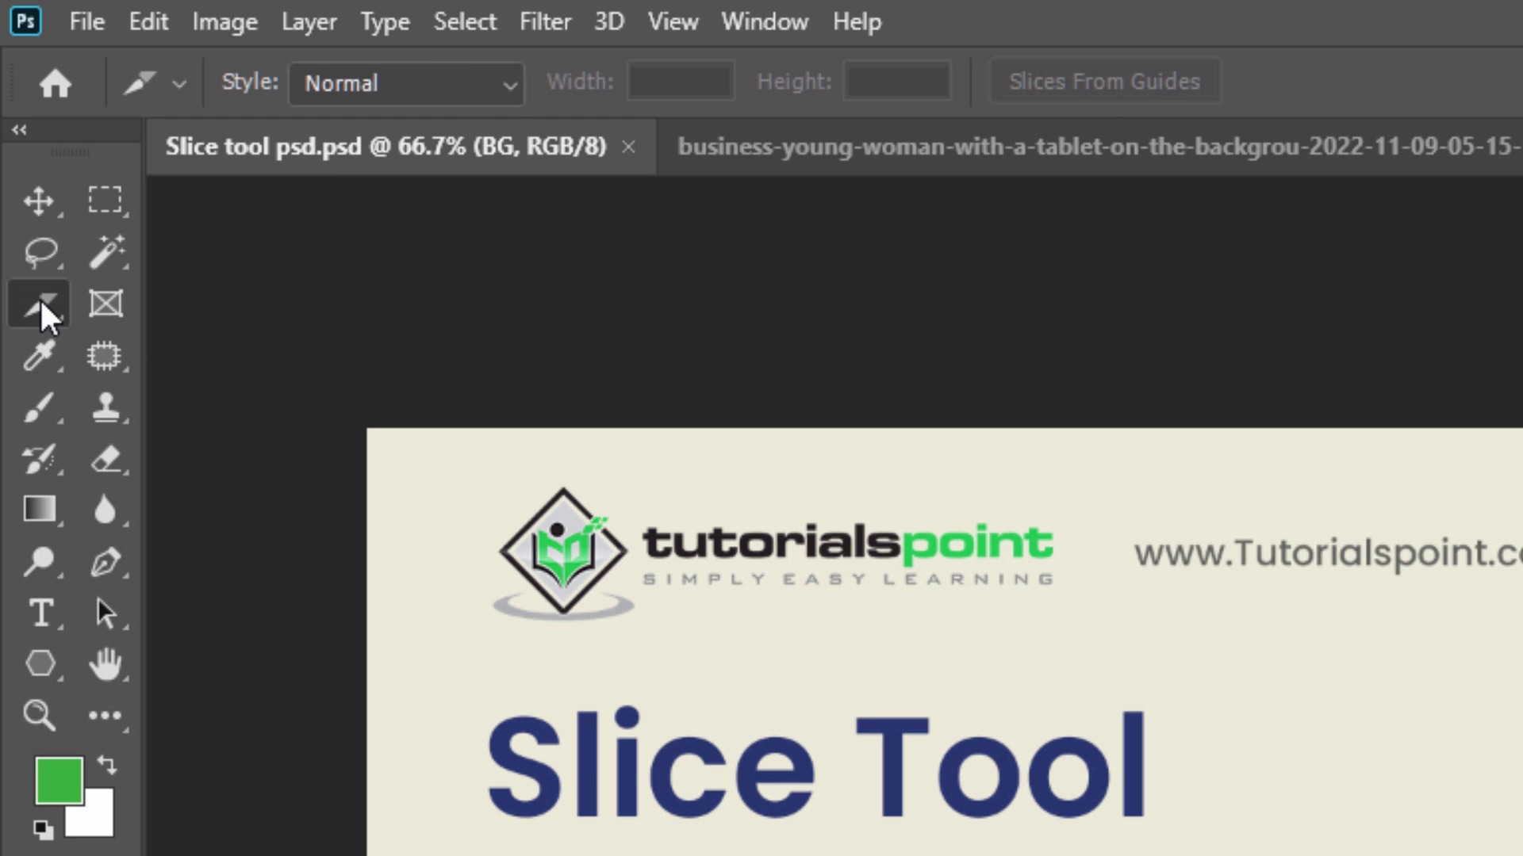
pyautogui.hotkey('shift', 'c')
pyautogui.hotkey('shift', 'c')
pyautogui.hotkey('shift', 'c')
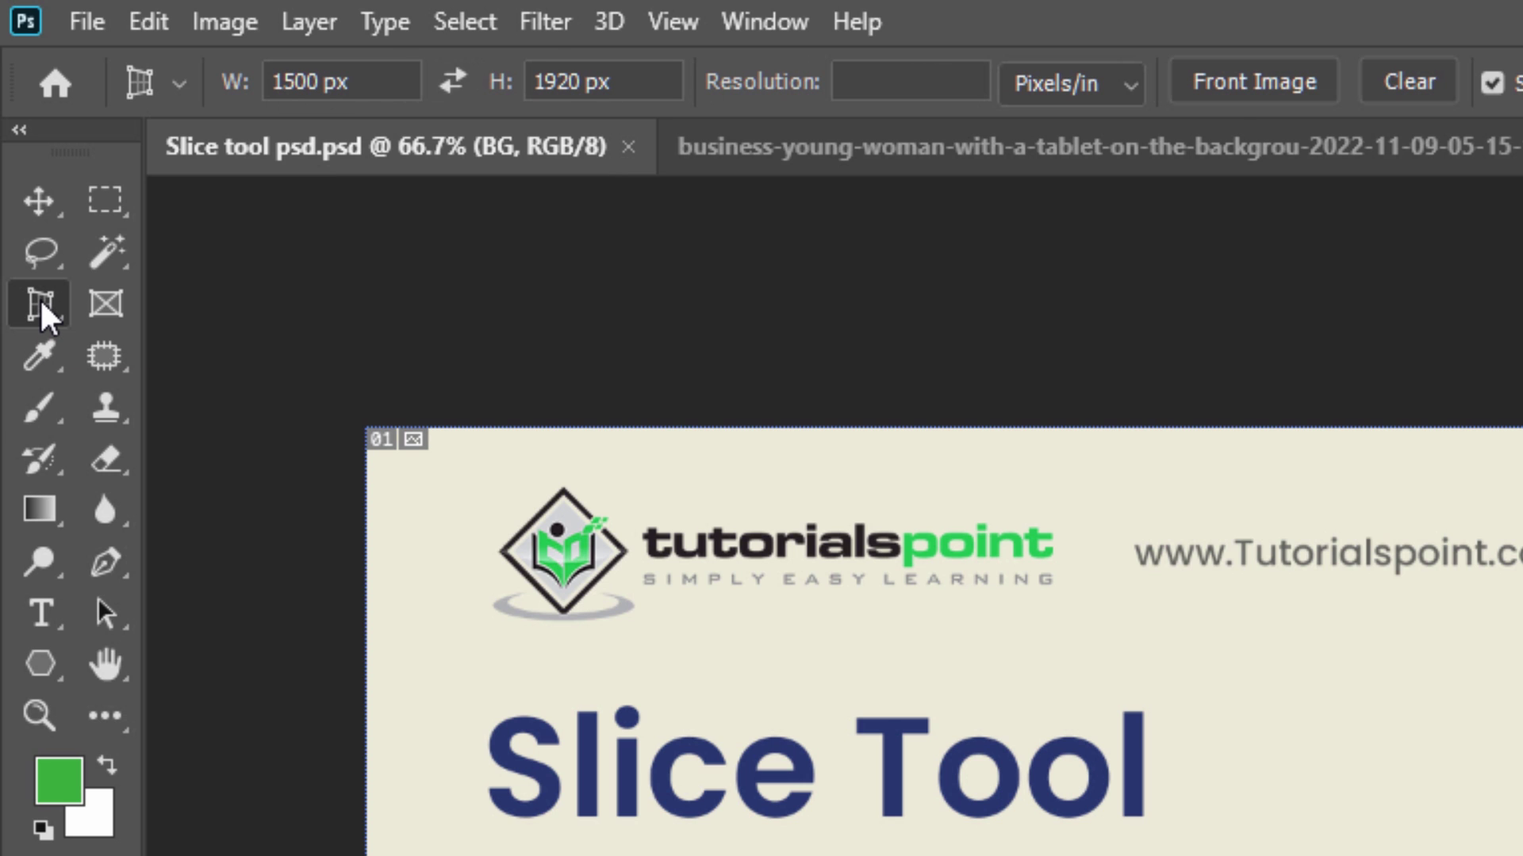
pyautogui.rightClick(41, 304)
pyautogui.press('Escape')
pyautogui.hotkey('shift', 'c')
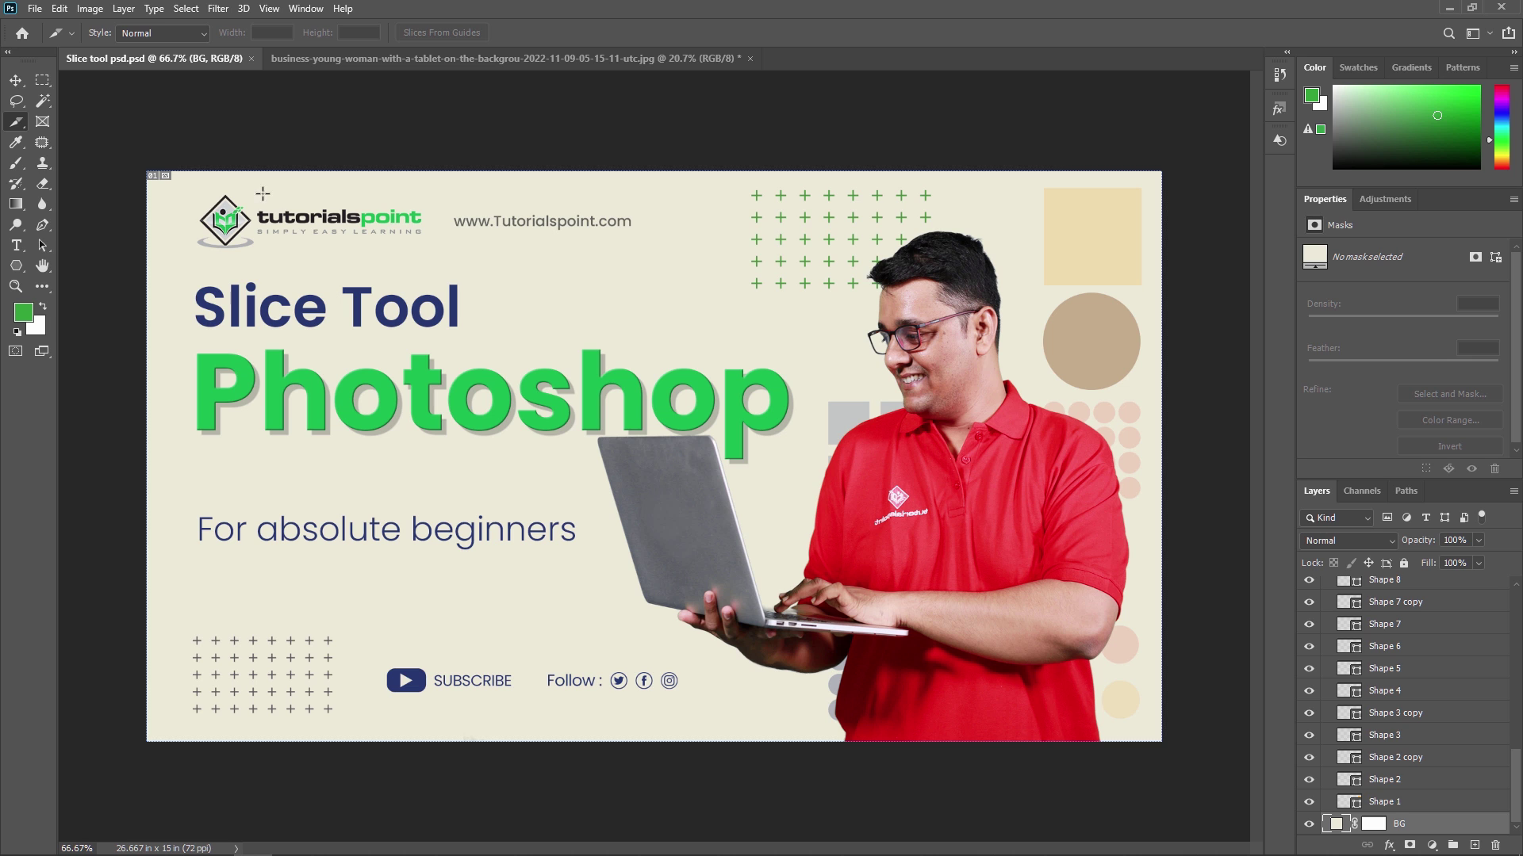
# - Switch to the photo of the woman with a tablet and draw a rectangular slice around her head
pyautogui.click(418, 58)
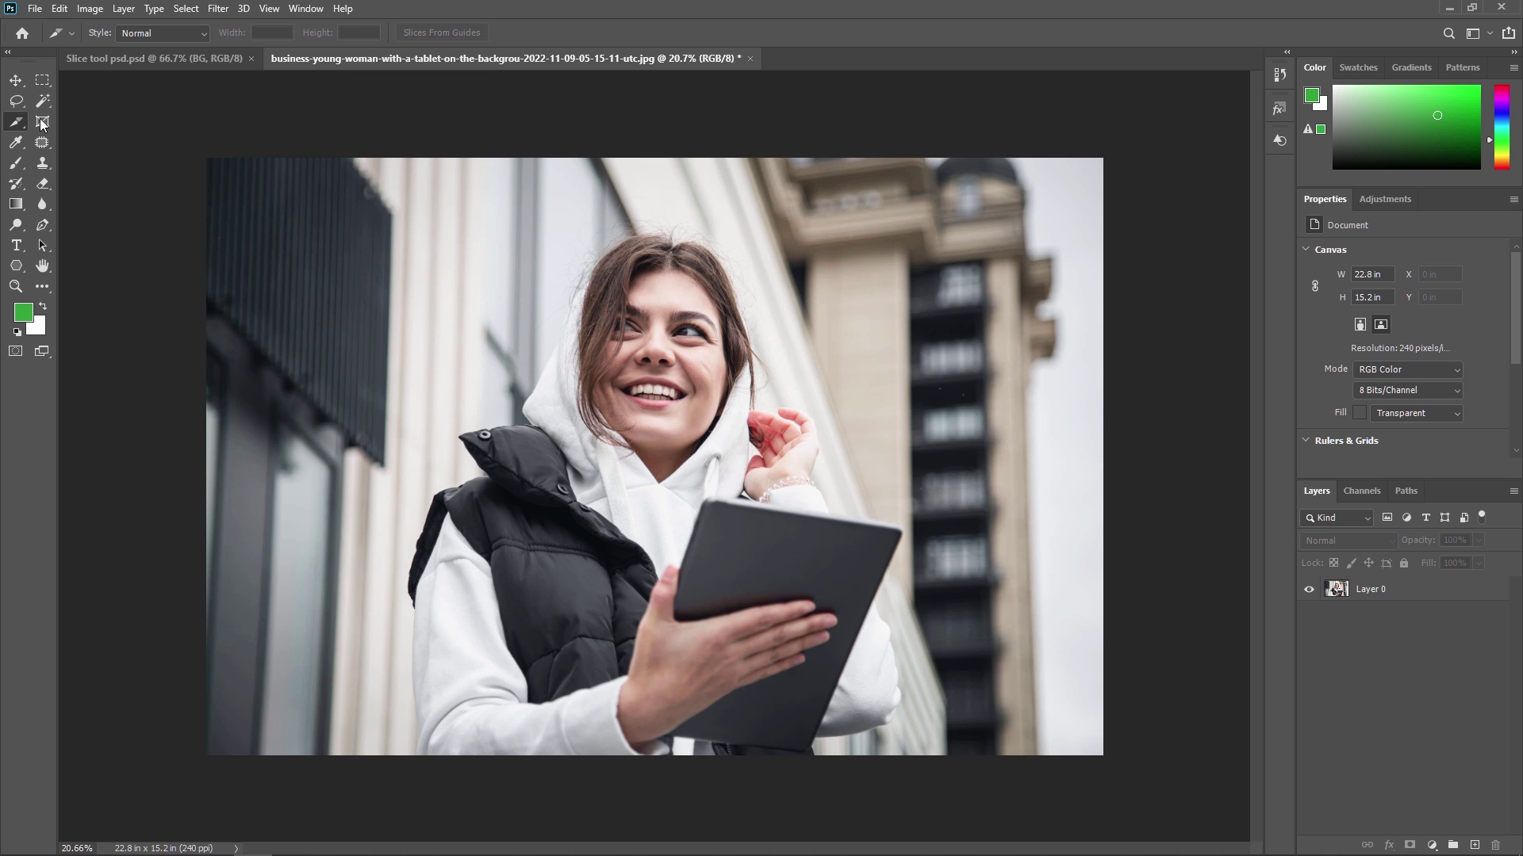
pyautogui.moveTo(504, 225); pyautogui.dragTo(796, 464)
pyautogui.doubleClick(696, 356)
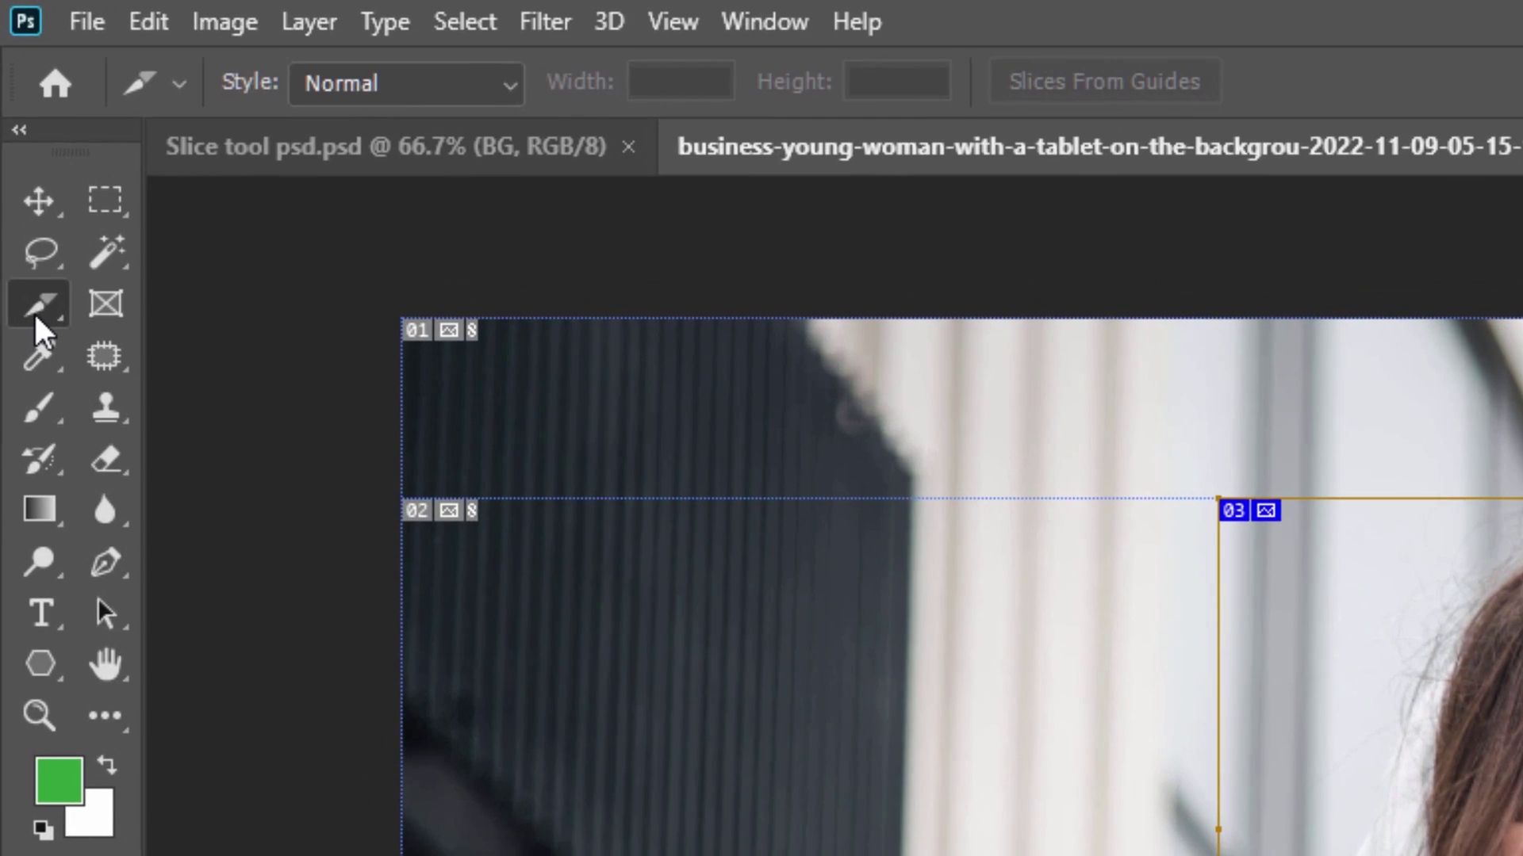
# - With the Slice Select Tool, select several slices in turn, ending with the slice around the woman's face
pyautogui.click(24, 182)
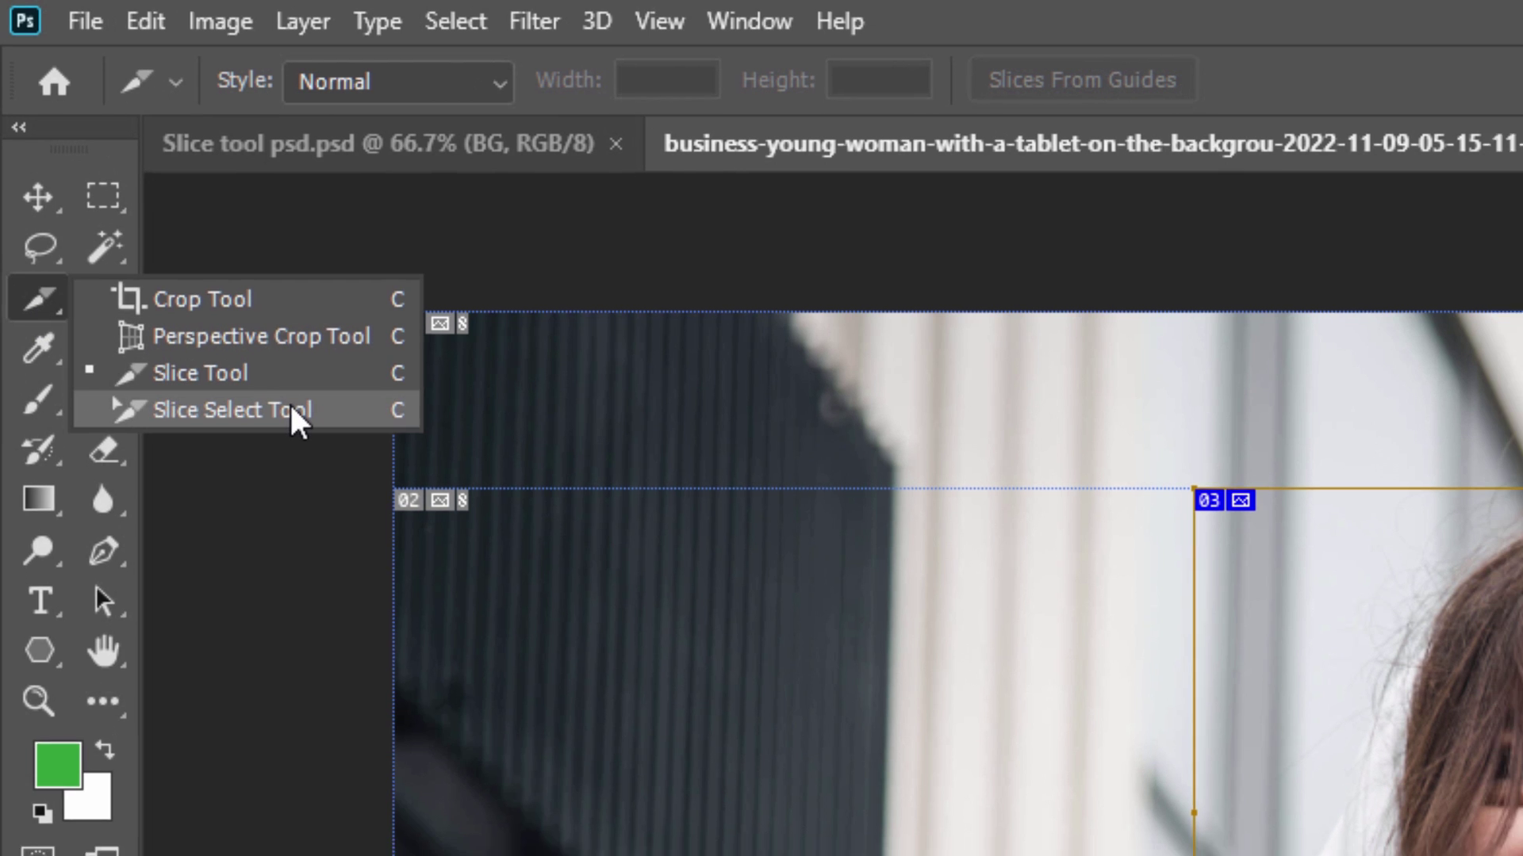
pyautogui.click(290, 412)
pyautogui.click(396, 307)
pyautogui.click(588, 166)
pyautogui.click(883, 317)
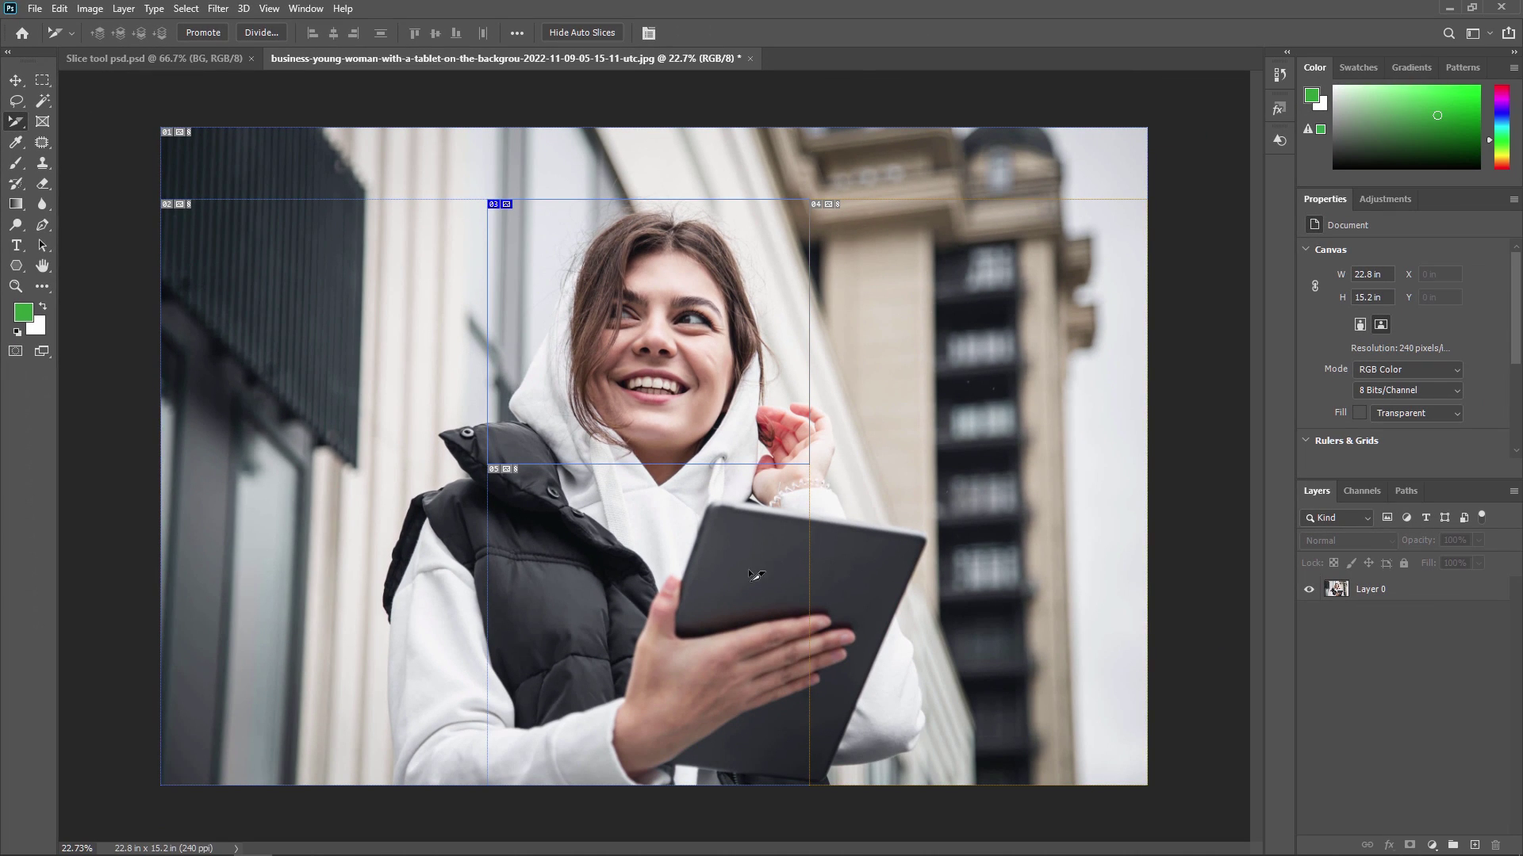
pyautogui.click(555, 305)
# - Widen the face slice on both sides and extend its lower edge down to the tablet
pyautogui.moveTo(490, 337); pyautogui.dragTo(411, 338)
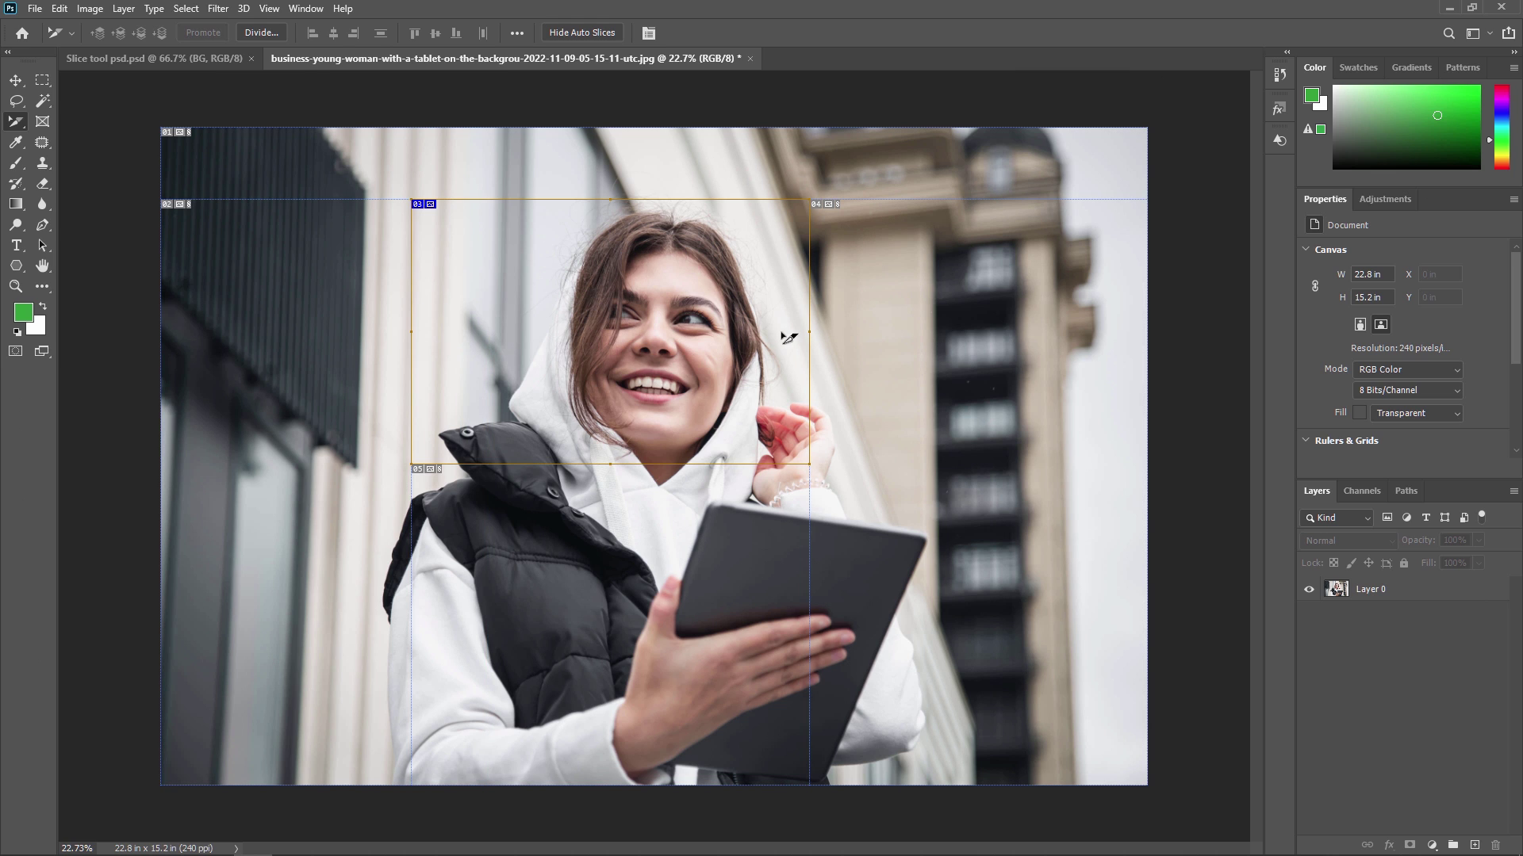
pyautogui.moveTo(810, 333); pyautogui.dragTo(878, 332)
pyautogui.moveTo(644, 465); pyautogui.dragTo(648, 518)
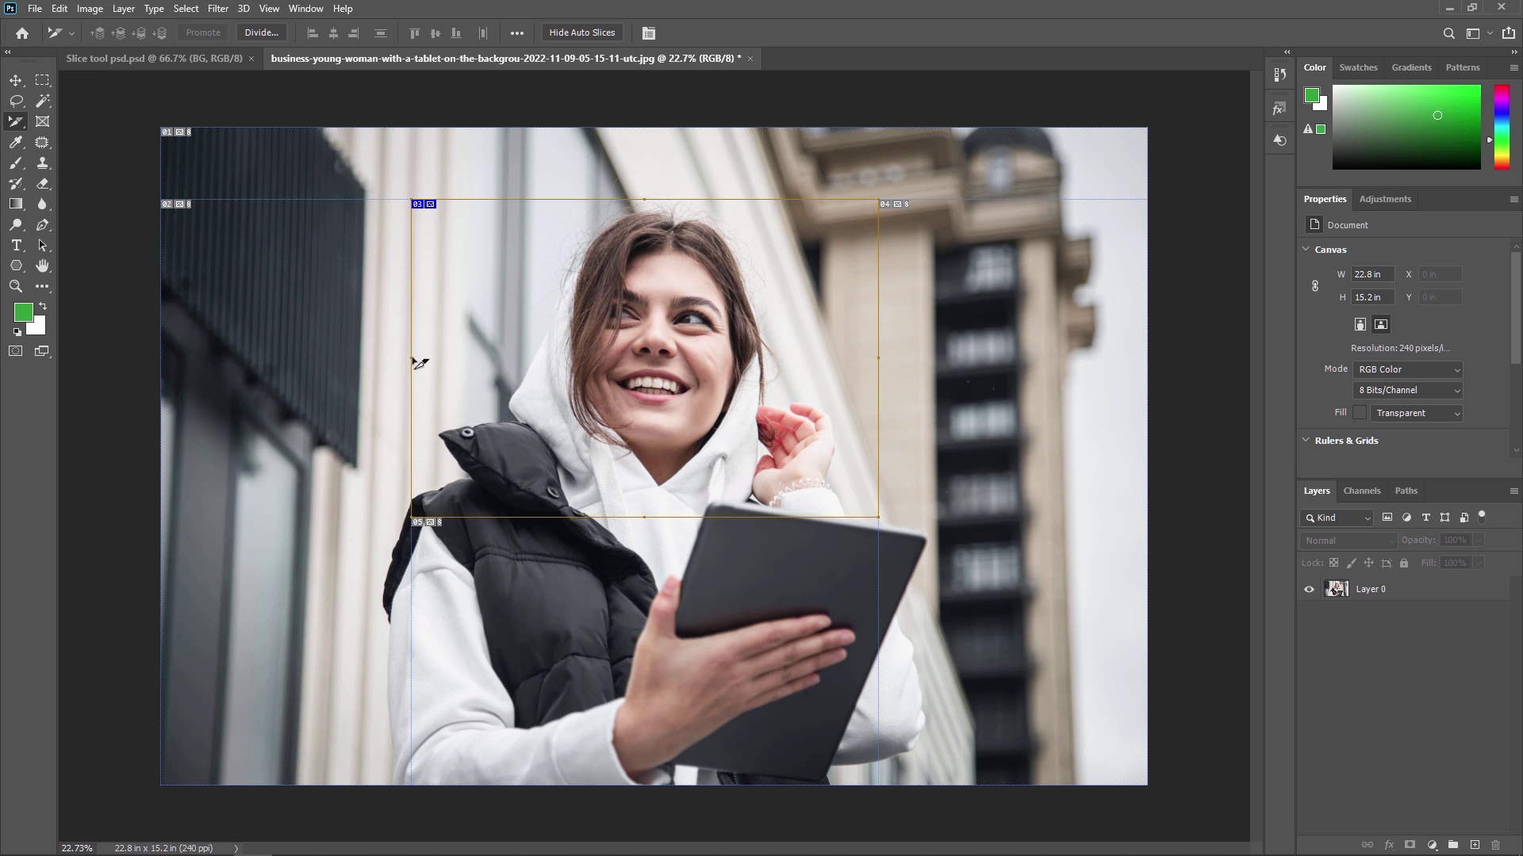
# - Tighten the face slice closely around the woman's head by adjusting its edges and position
pyautogui.moveTo(412, 358); pyautogui.dragTo(511, 363)
pyautogui.moveTo(881, 358); pyautogui.dragTo(761, 341)
pyautogui.moveTo(634, 519); pyautogui.dragTo(634, 472)
pyautogui.moveTo(633, 200); pyautogui.dragTo(635, 211)
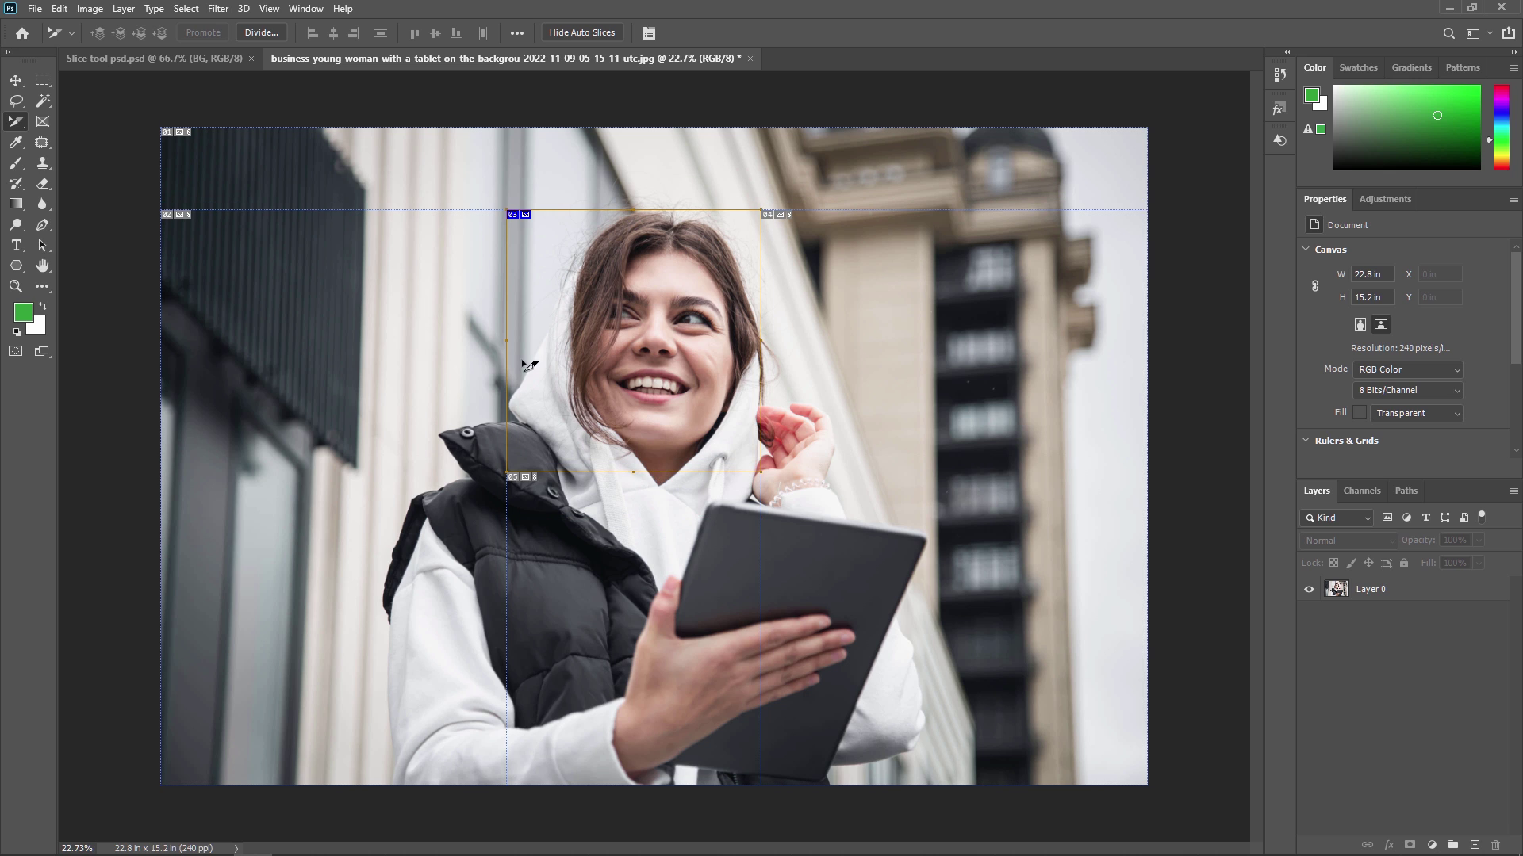
pyautogui.moveTo(547, 321); pyautogui.dragTo(577, 317)
pyautogui.moveTo(661, 470); pyautogui.dragTo(663, 457)
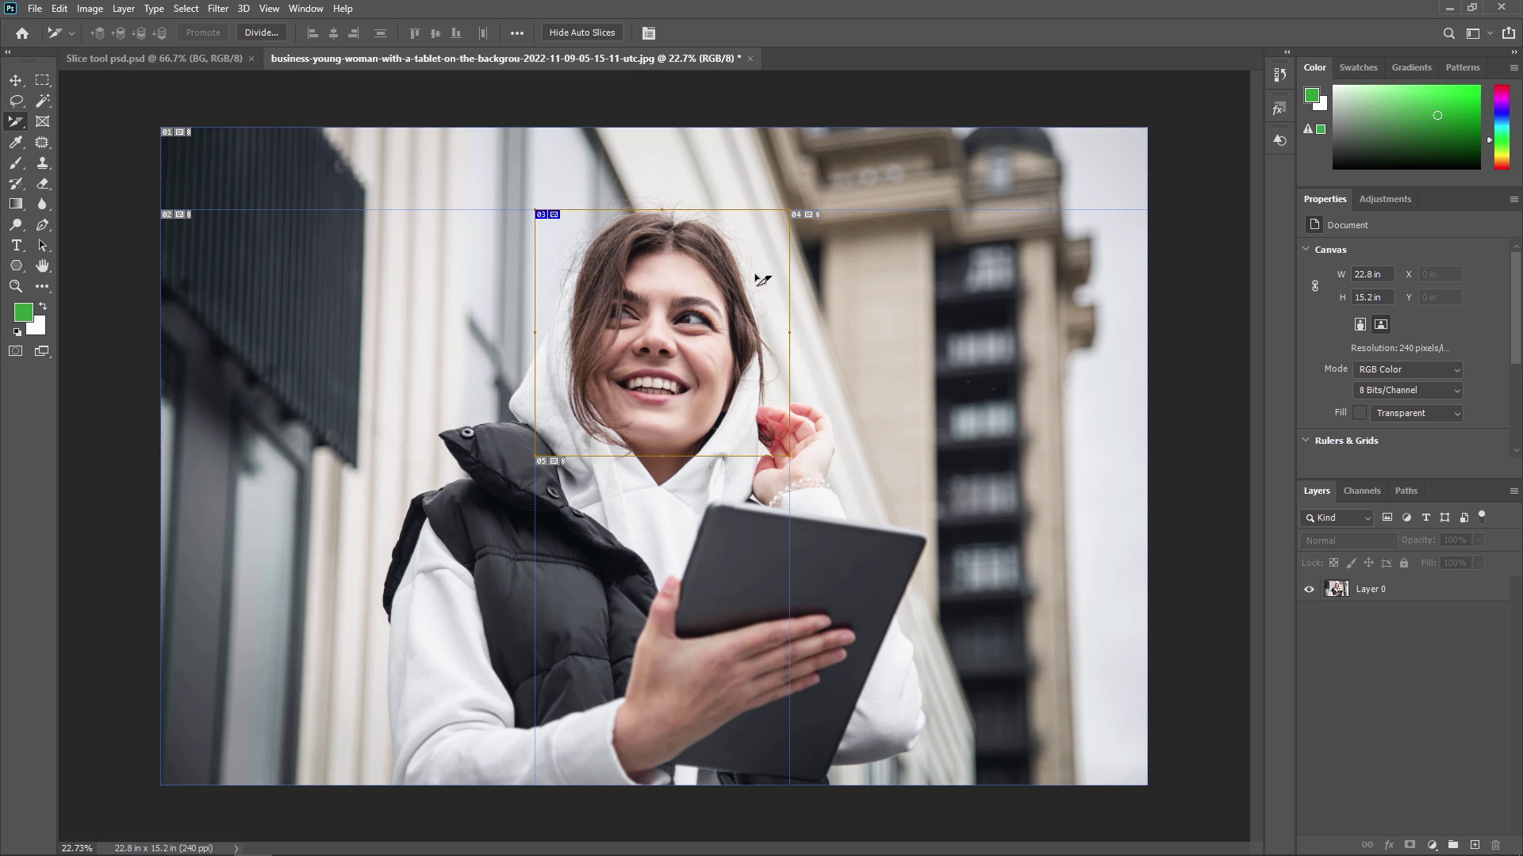
pyautogui.moveTo(789, 333); pyautogui.dragTo(768, 334)
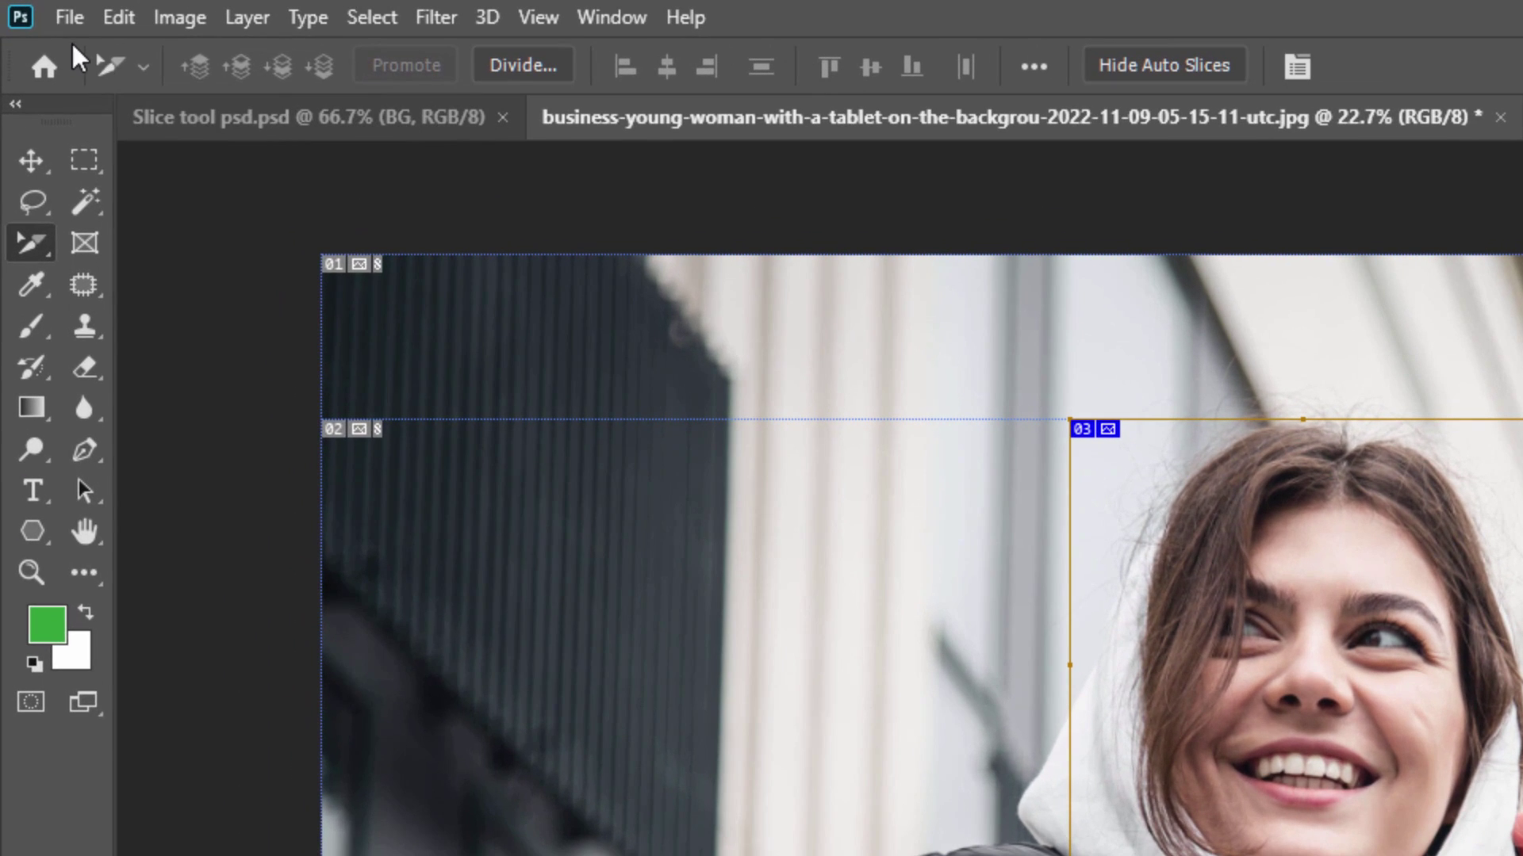
# - Open Save for Web (Legacy) for the sliced photo and set the preview zoom to 12.5%
pyautogui.click(34, 9)
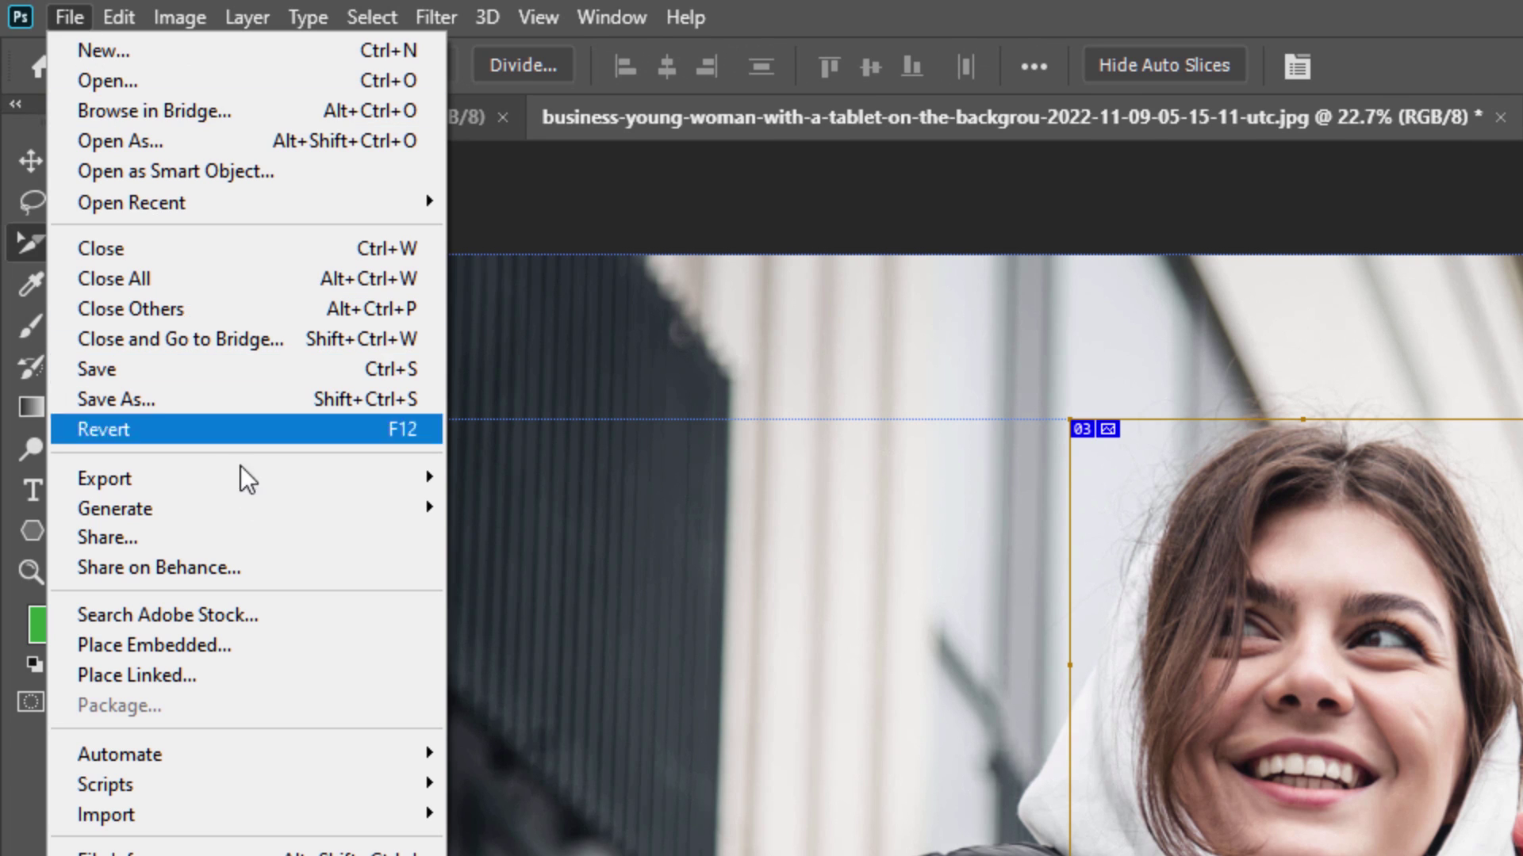
pyautogui.moveTo(278, 483)
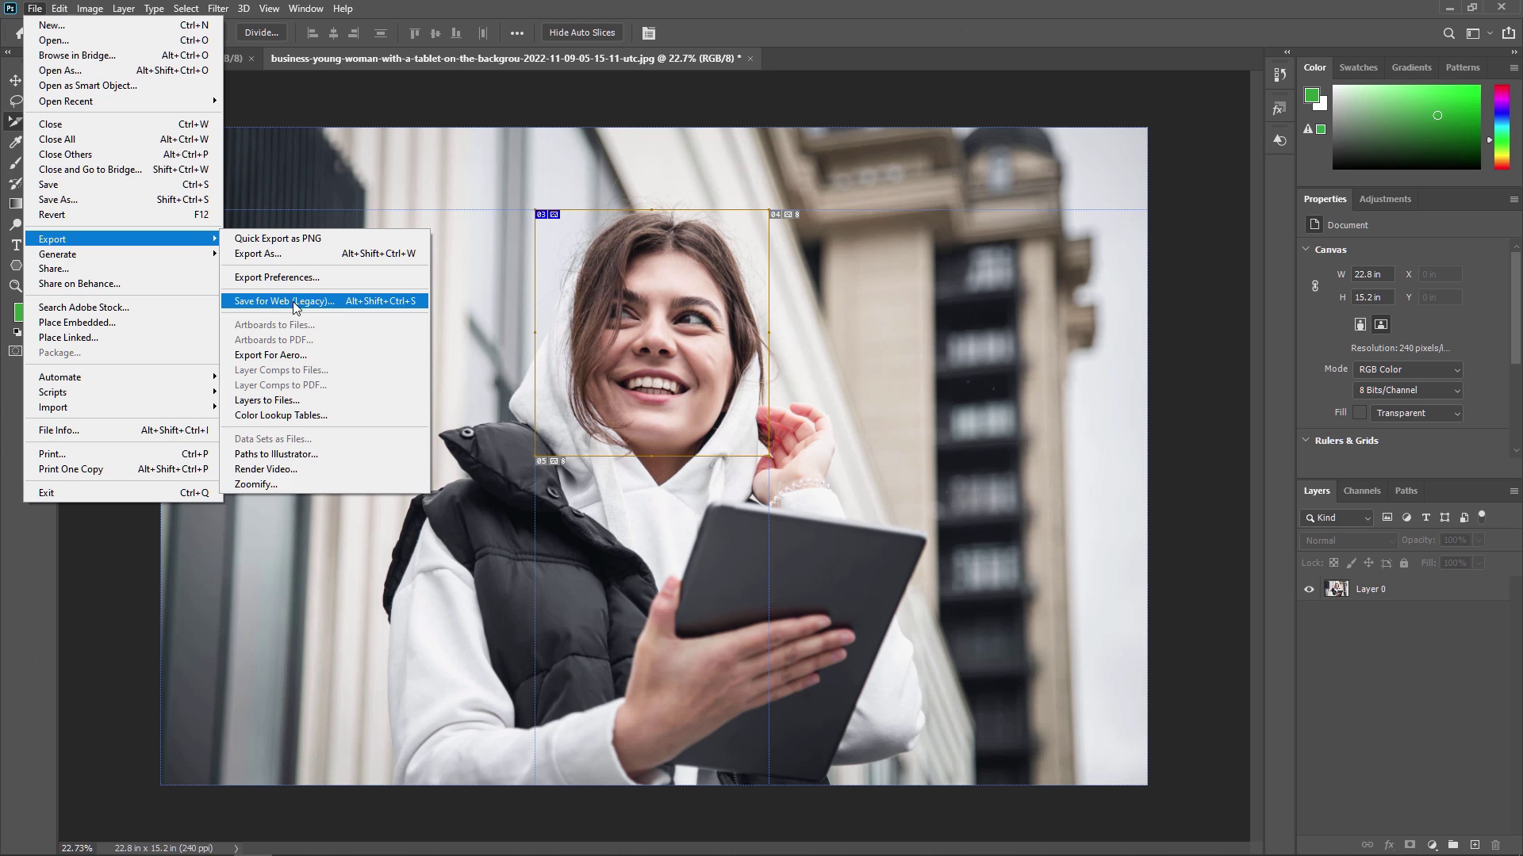
pyautogui.click(295, 304)
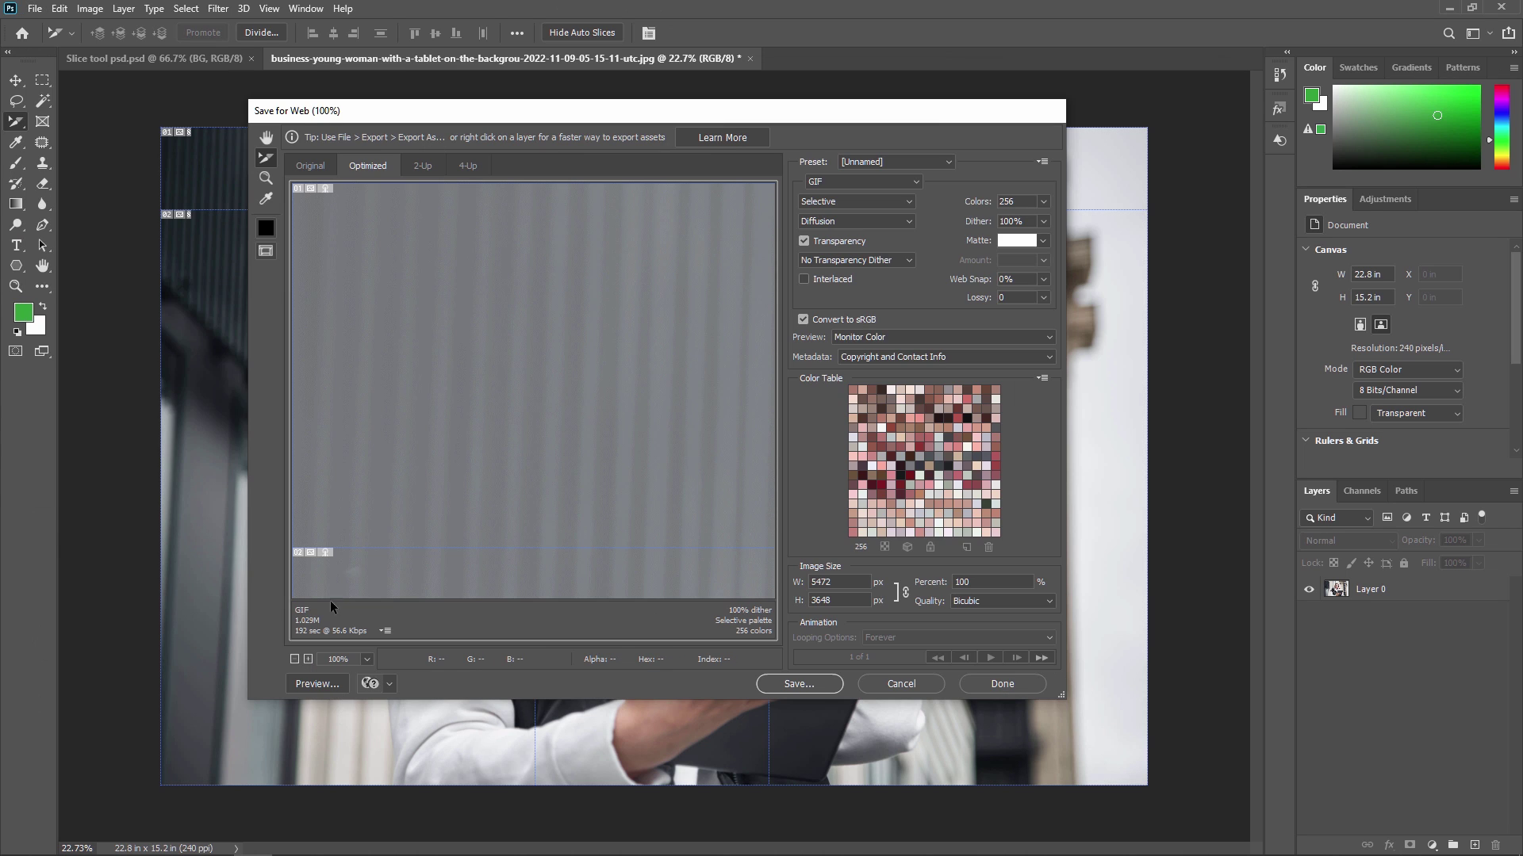
pyautogui.click(294, 659)
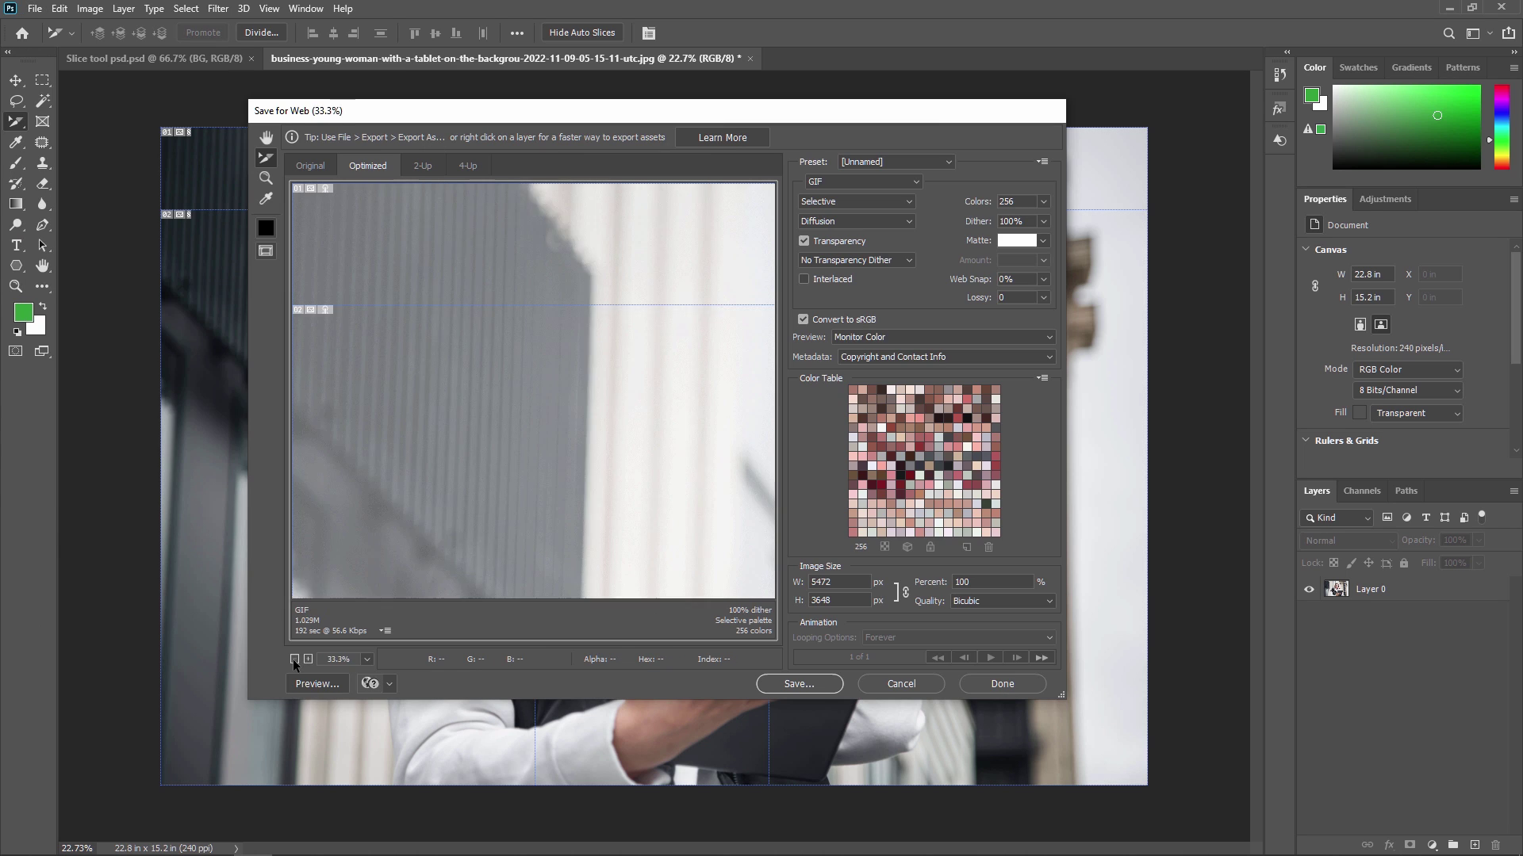
pyautogui.click(294, 659)
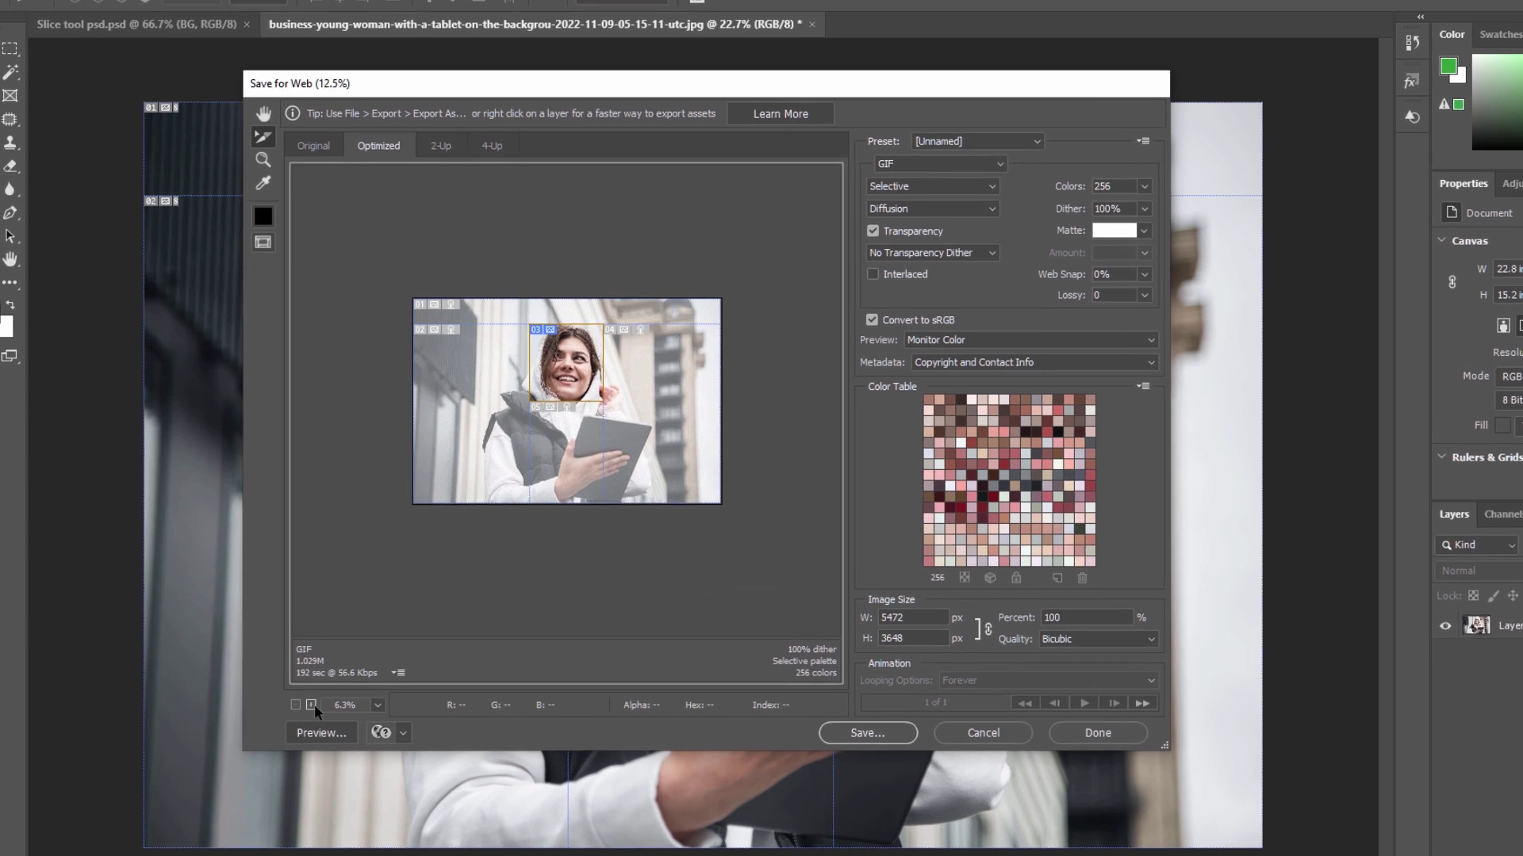
pyautogui.click(307, 659)
# - Examine each slice in the export preview by selecting them in turn, ending with the face slice
pyautogui.click(486, 369)
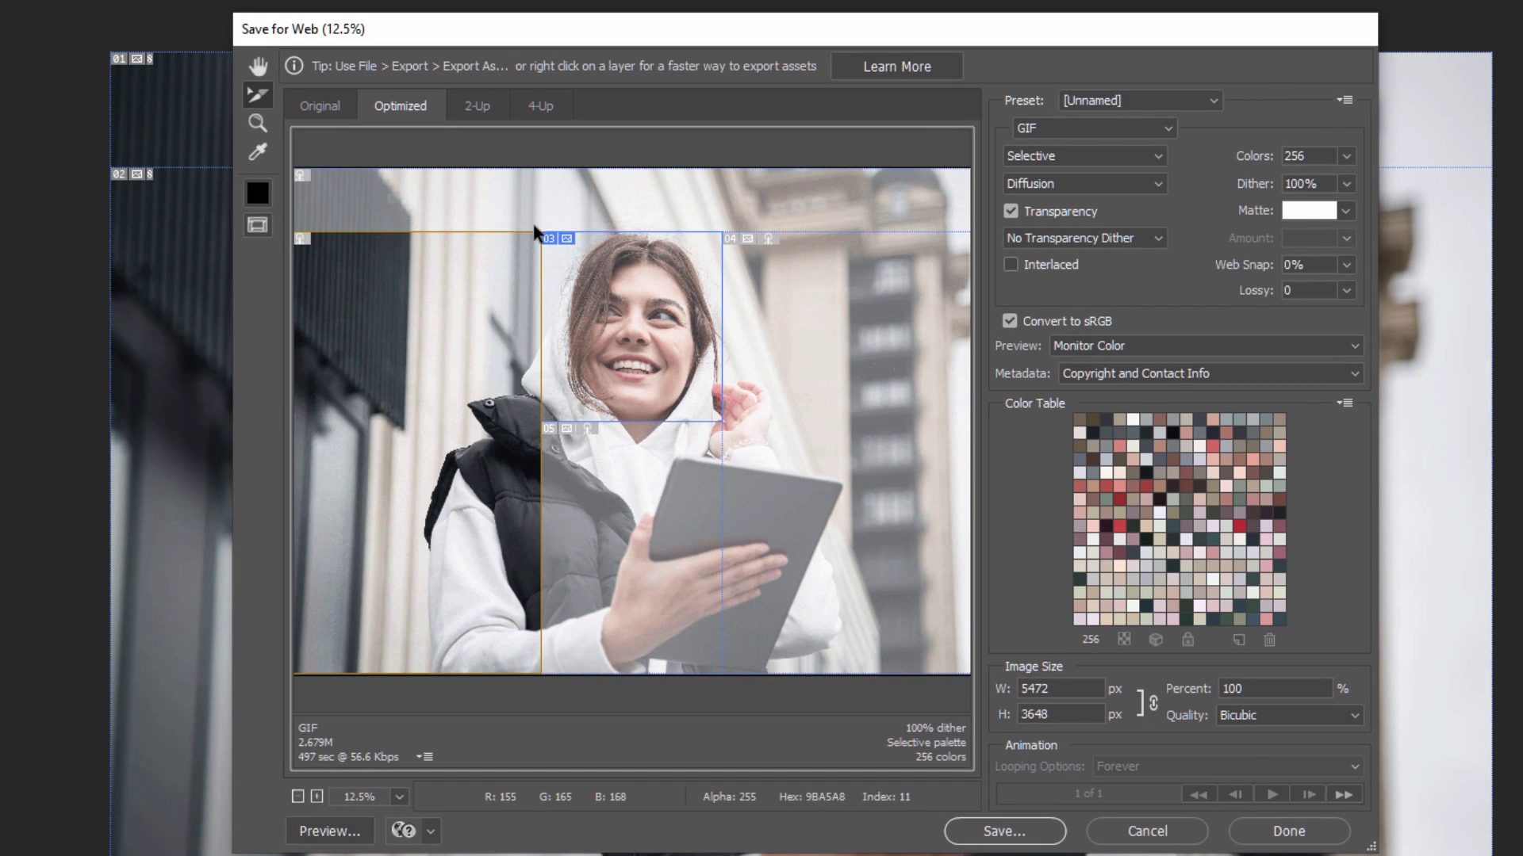
pyautogui.click(533, 221)
pyautogui.click(588, 350)
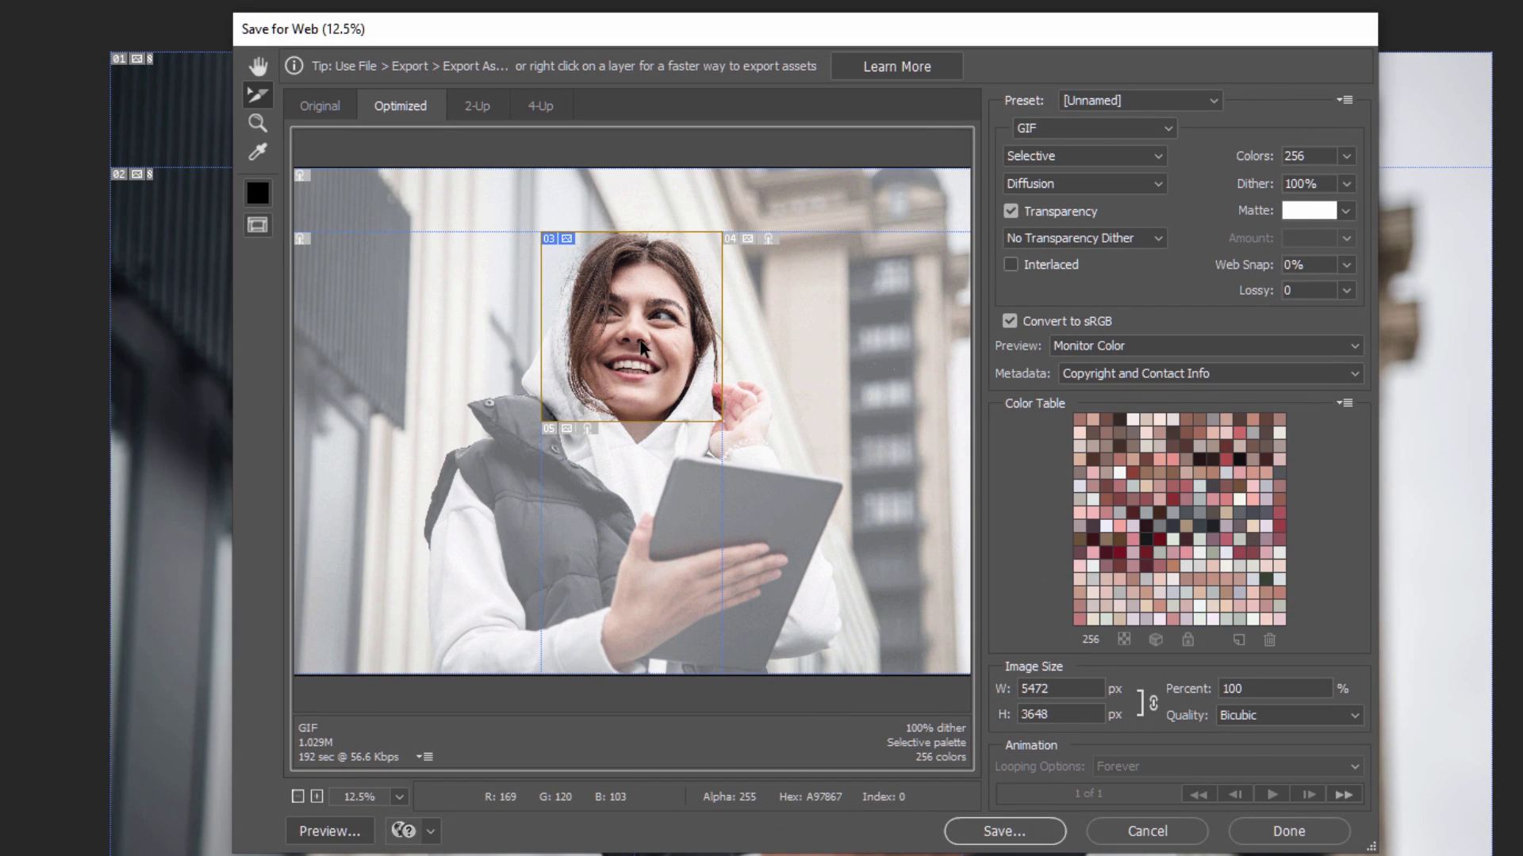
pyautogui.click(513, 201)
pyautogui.click(634, 561)
pyautogui.click(437, 518)
pyautogui.click(474, 239)
pyautogui.click(789, 230)
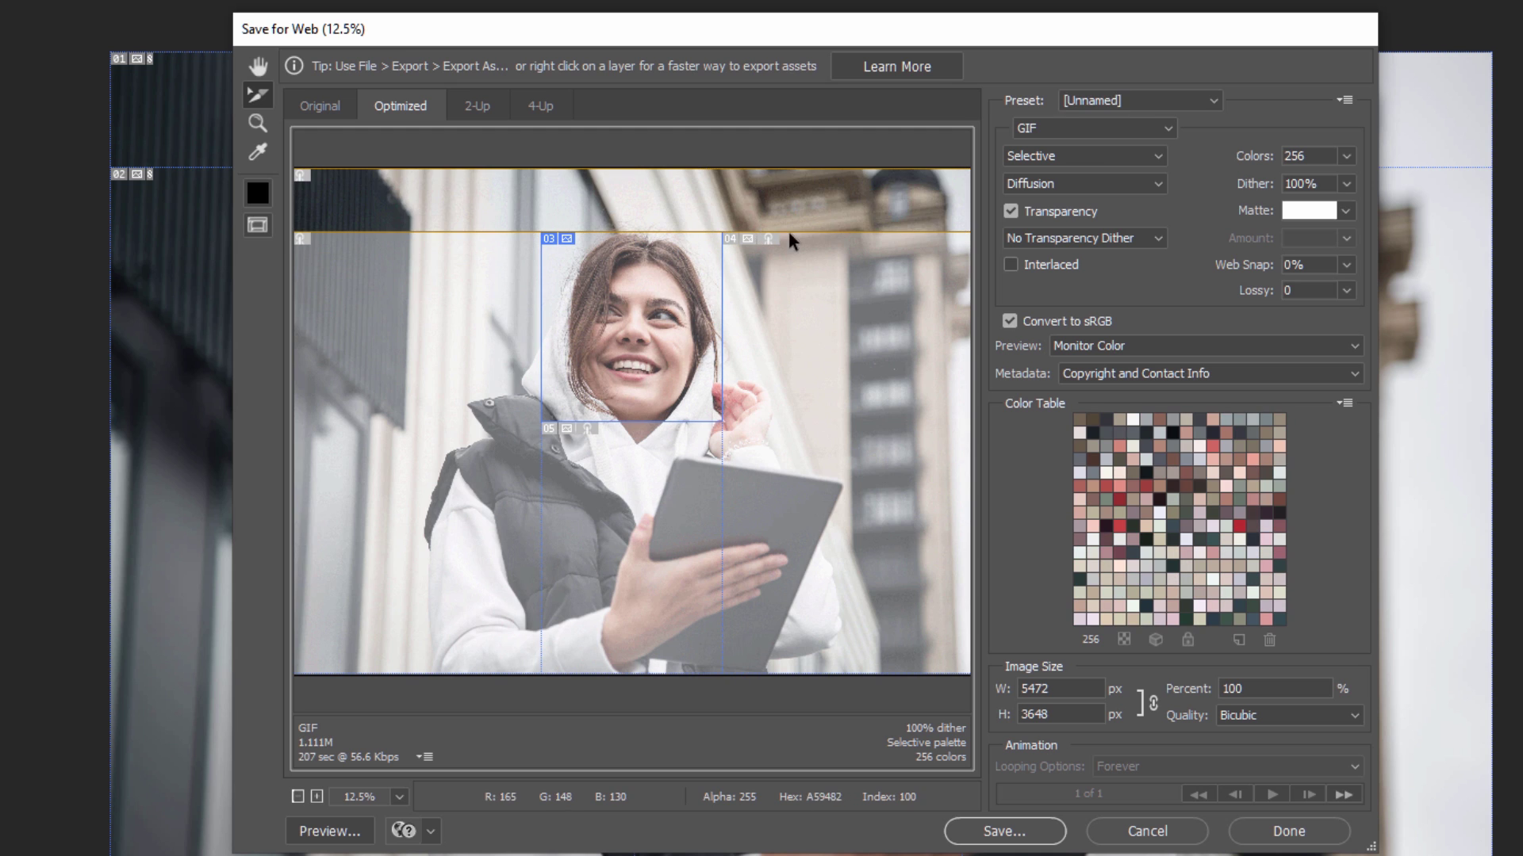
pyautogui.click(825, 354)
pyautogui.click(562, 563)
pyautogui.click(576, 209)
pyautogui.click(839, 439)
pyautogui.click(636, 589)
pyautogui.click(463, 534)
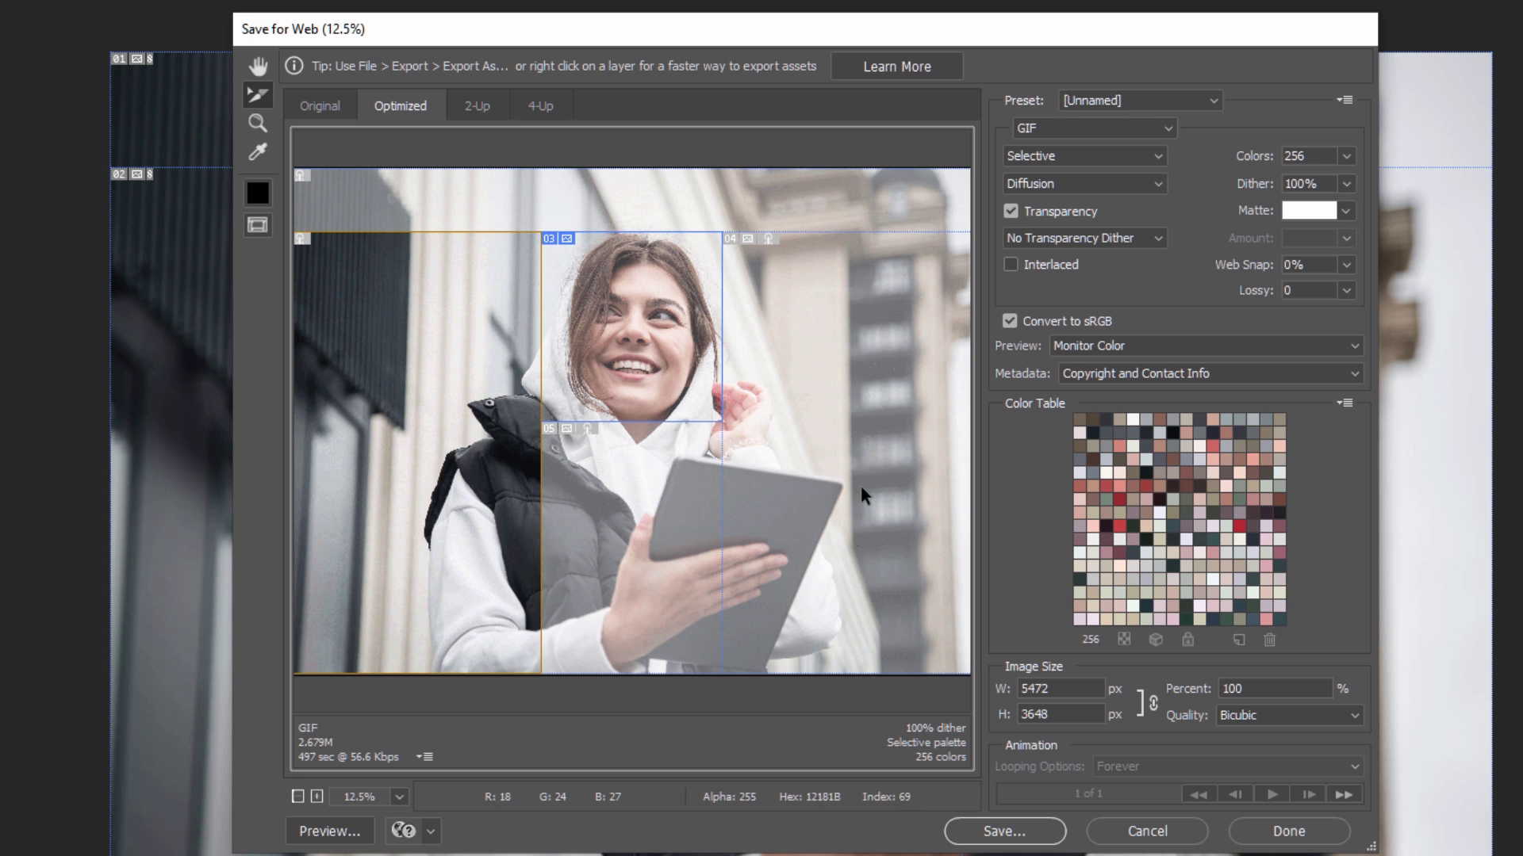
pyautogui.click(837, 472)
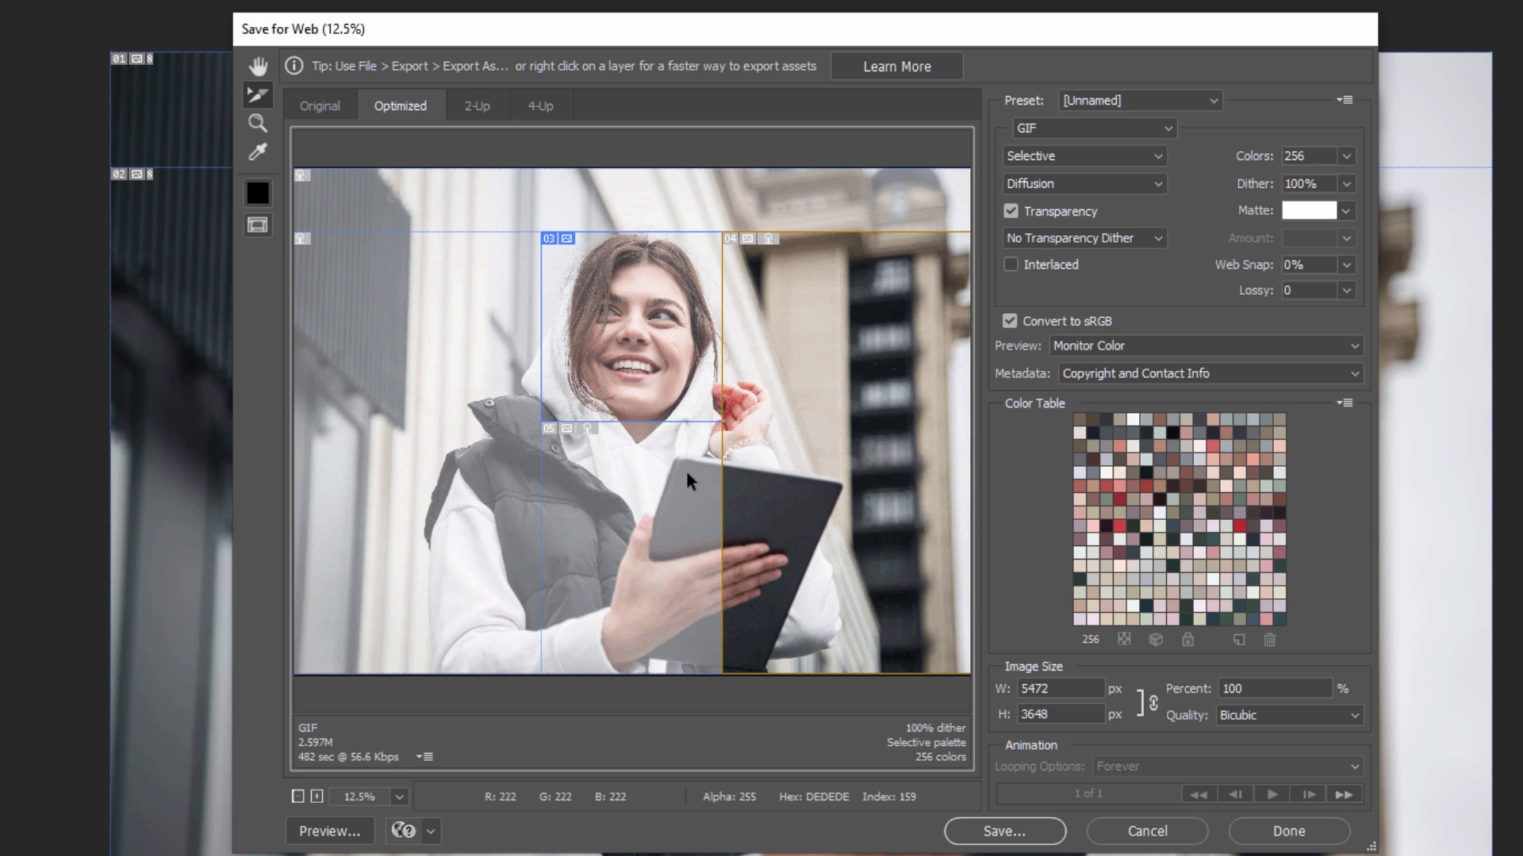
pyautogui.click(612, 521)
pyautogui.click(634, 367)
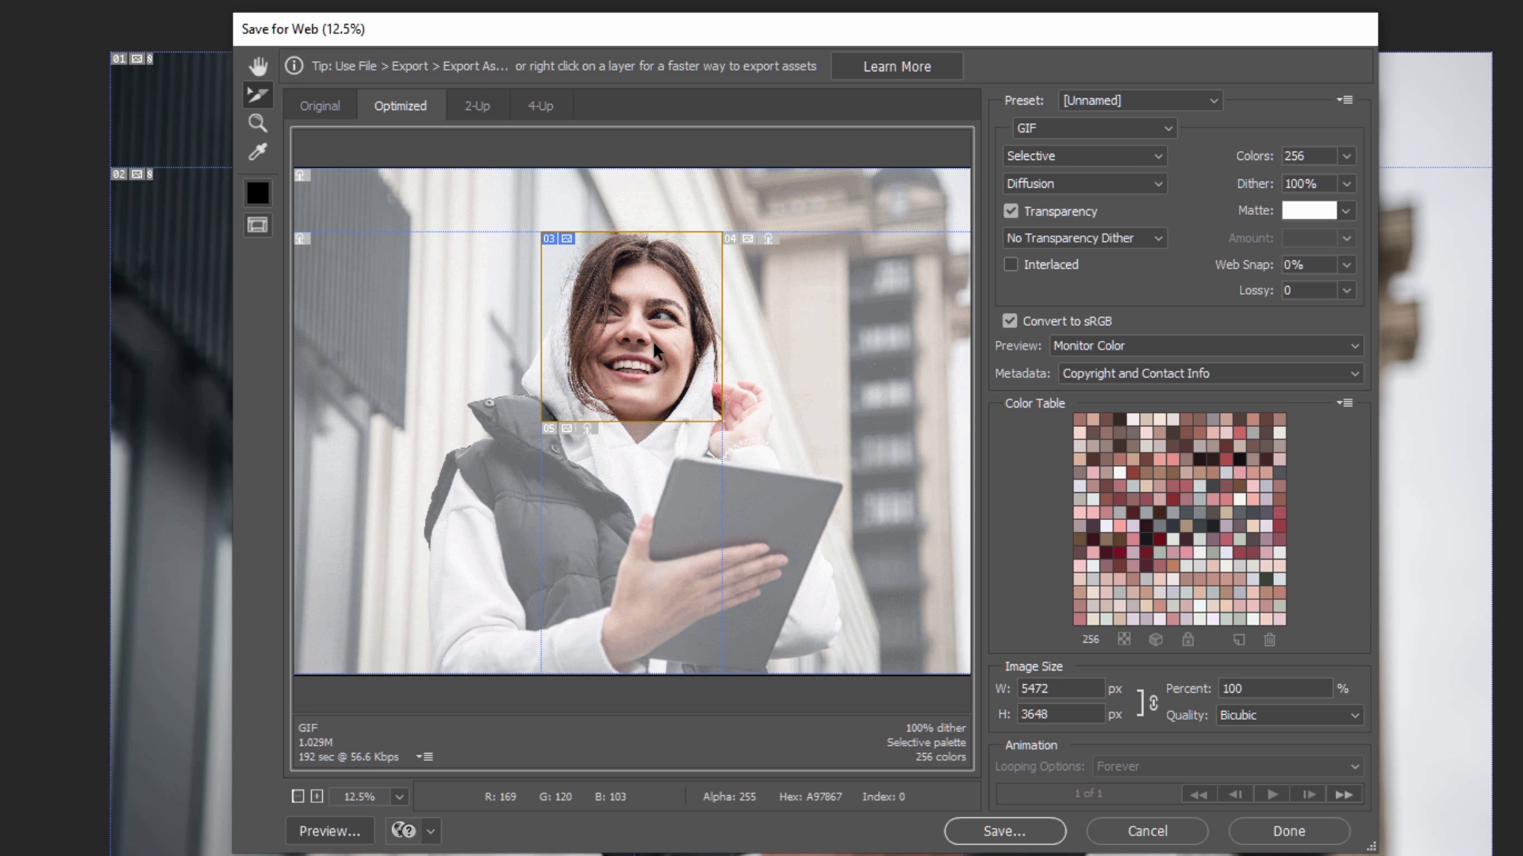
# - Start saving the optimized slices in the Slice tool folder under the file name "manual slice"
pyautogui.click(1023, 831)
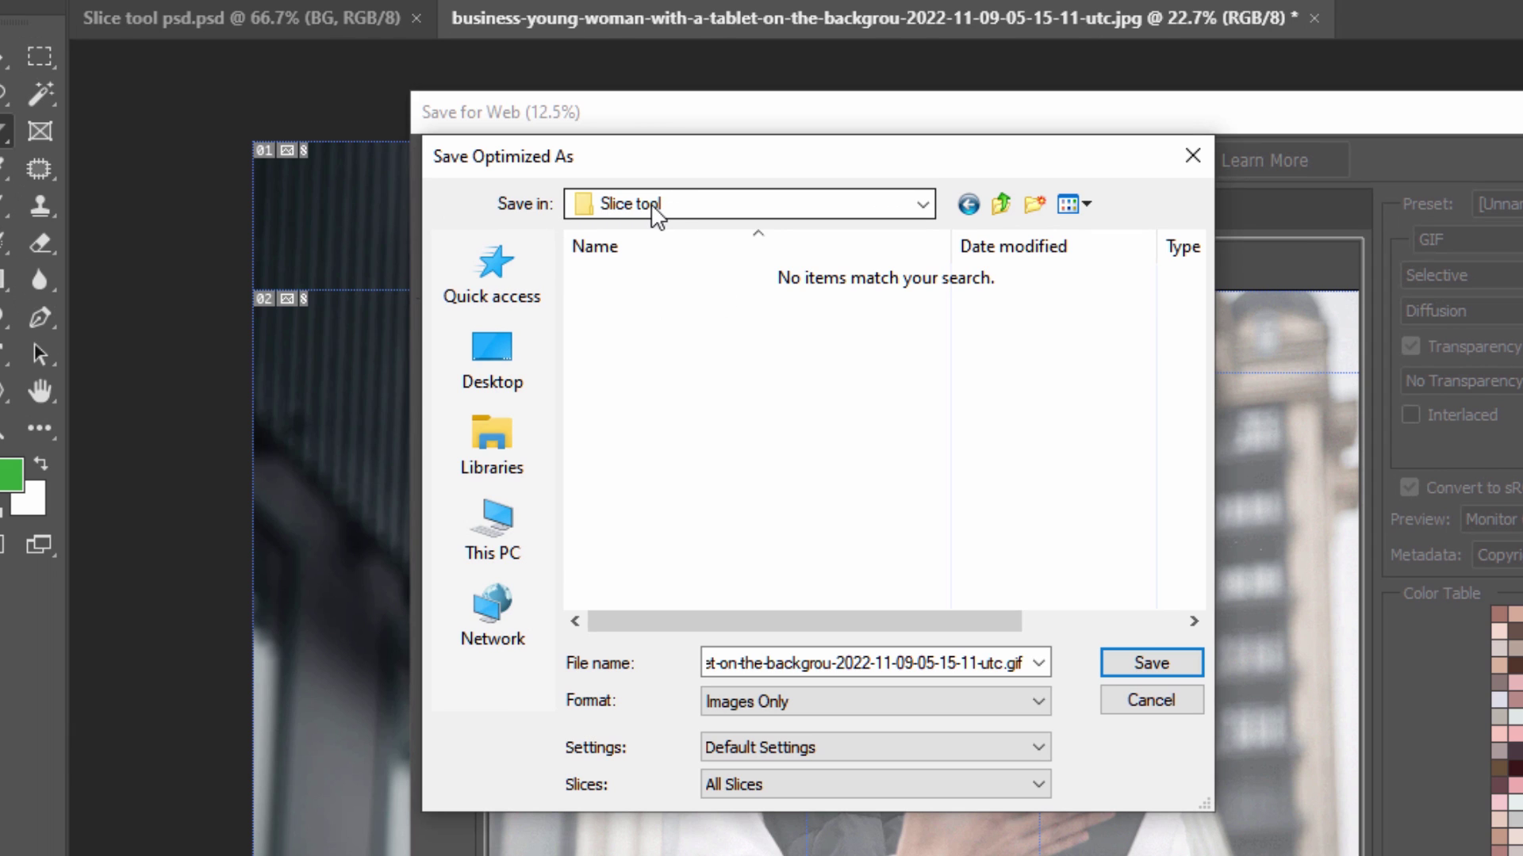
pyautogui.moveTo(1023, 662); pyautogui.dragTo(706, 663)
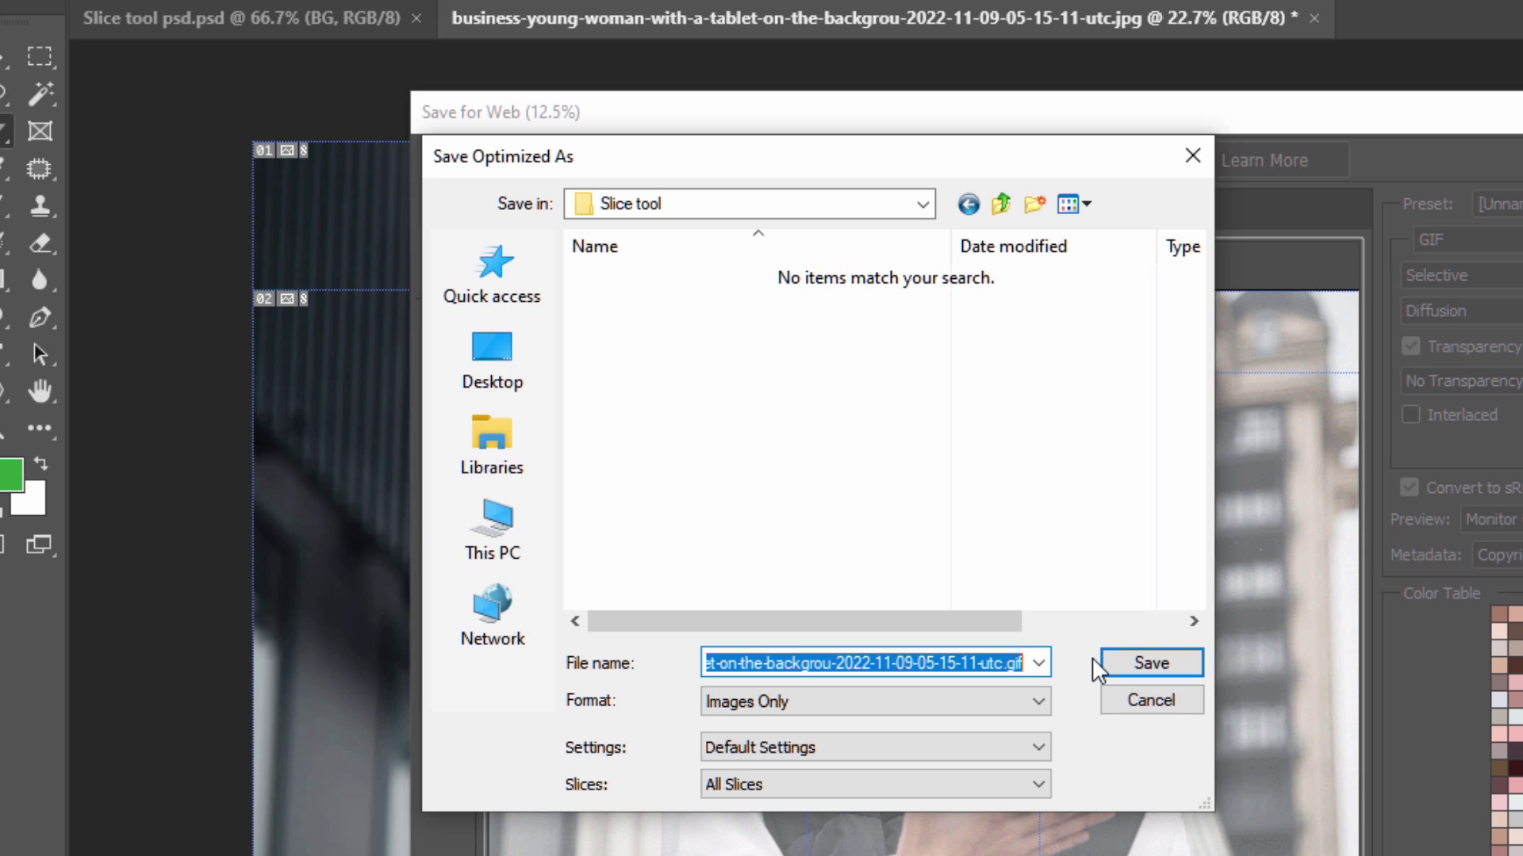
pyautogui.write('manual slie')
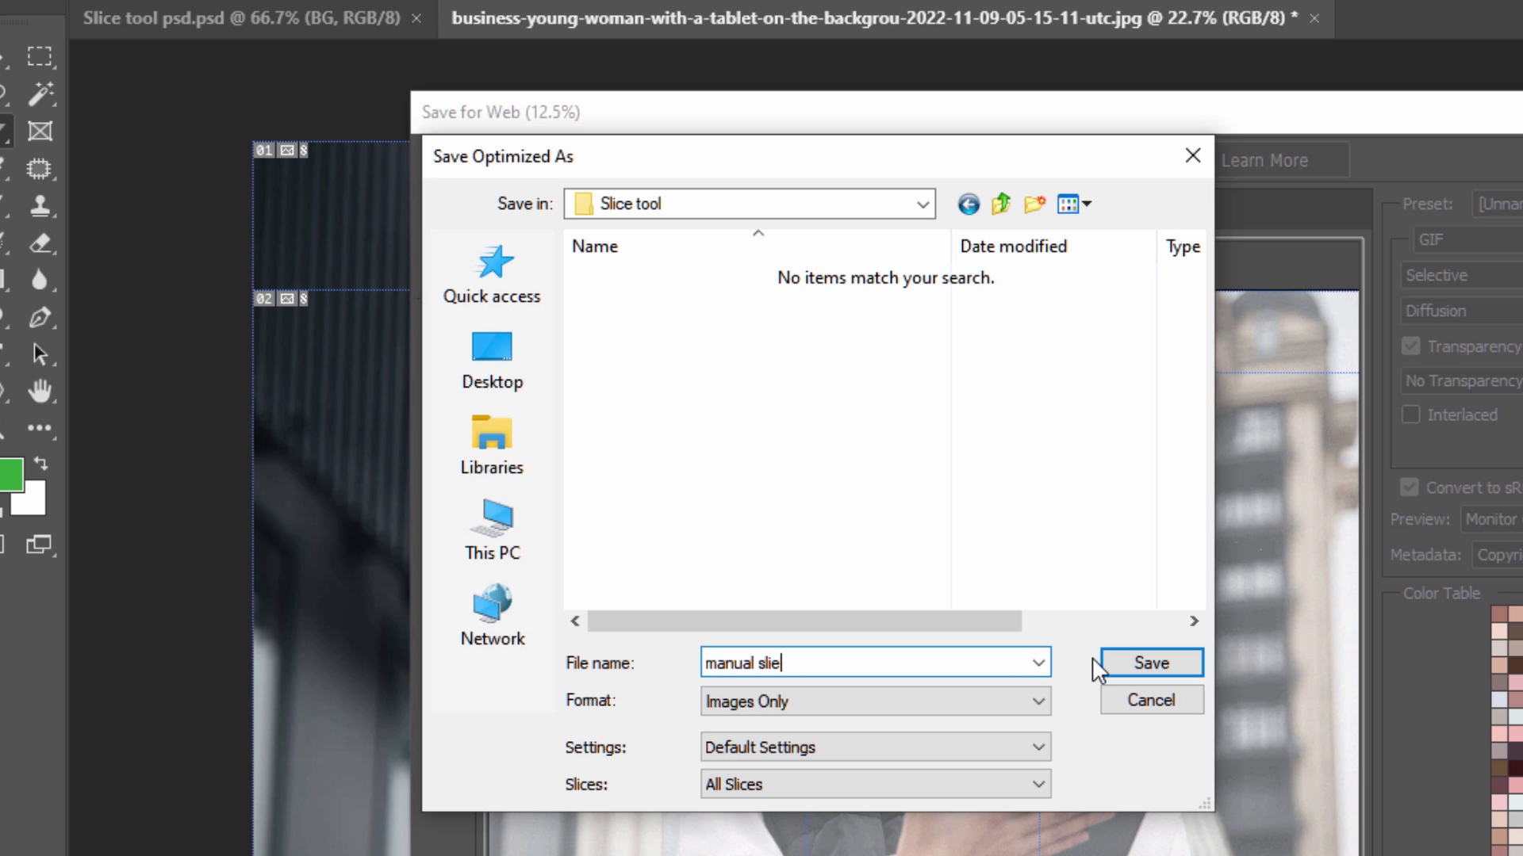
pyautogui.write('e')
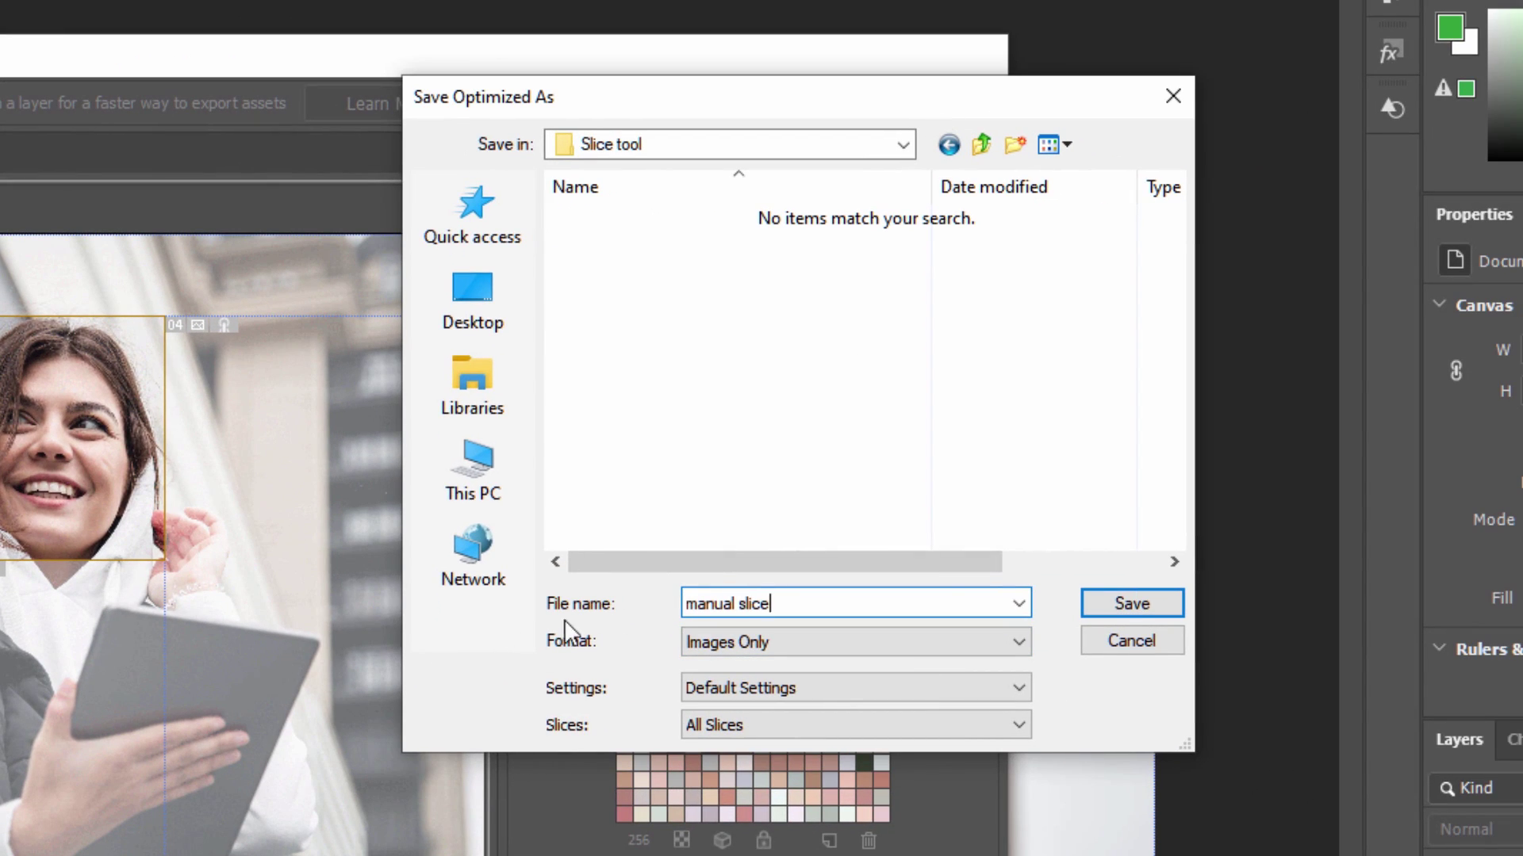
# - Save only the selected slices as Images Only with Default Settings, and open the exported images folder to check the result
pyautogui.click(806, 645)
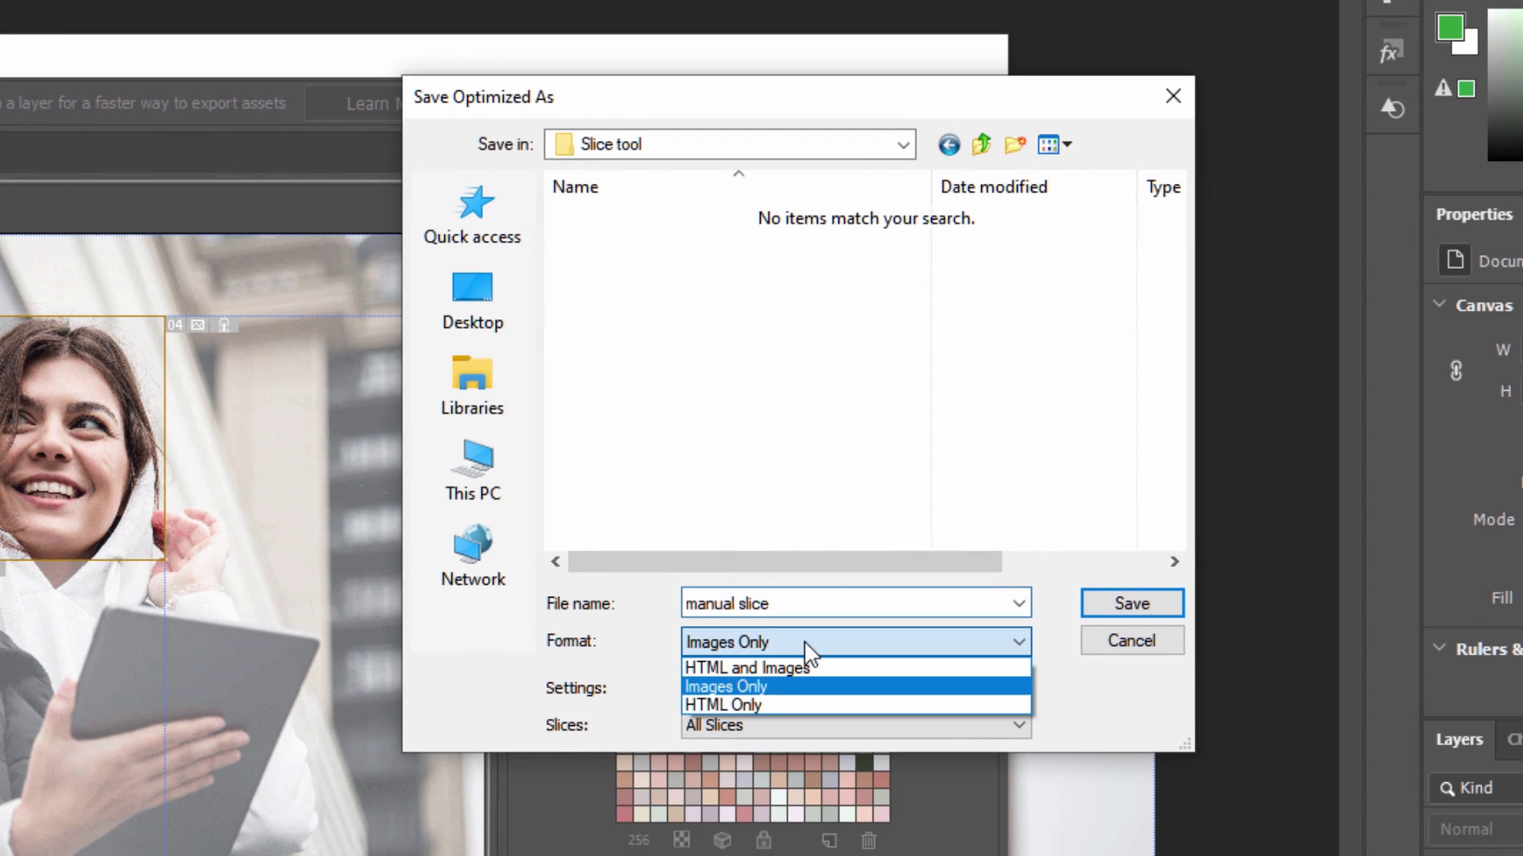
pyautogui.click(770, 688)
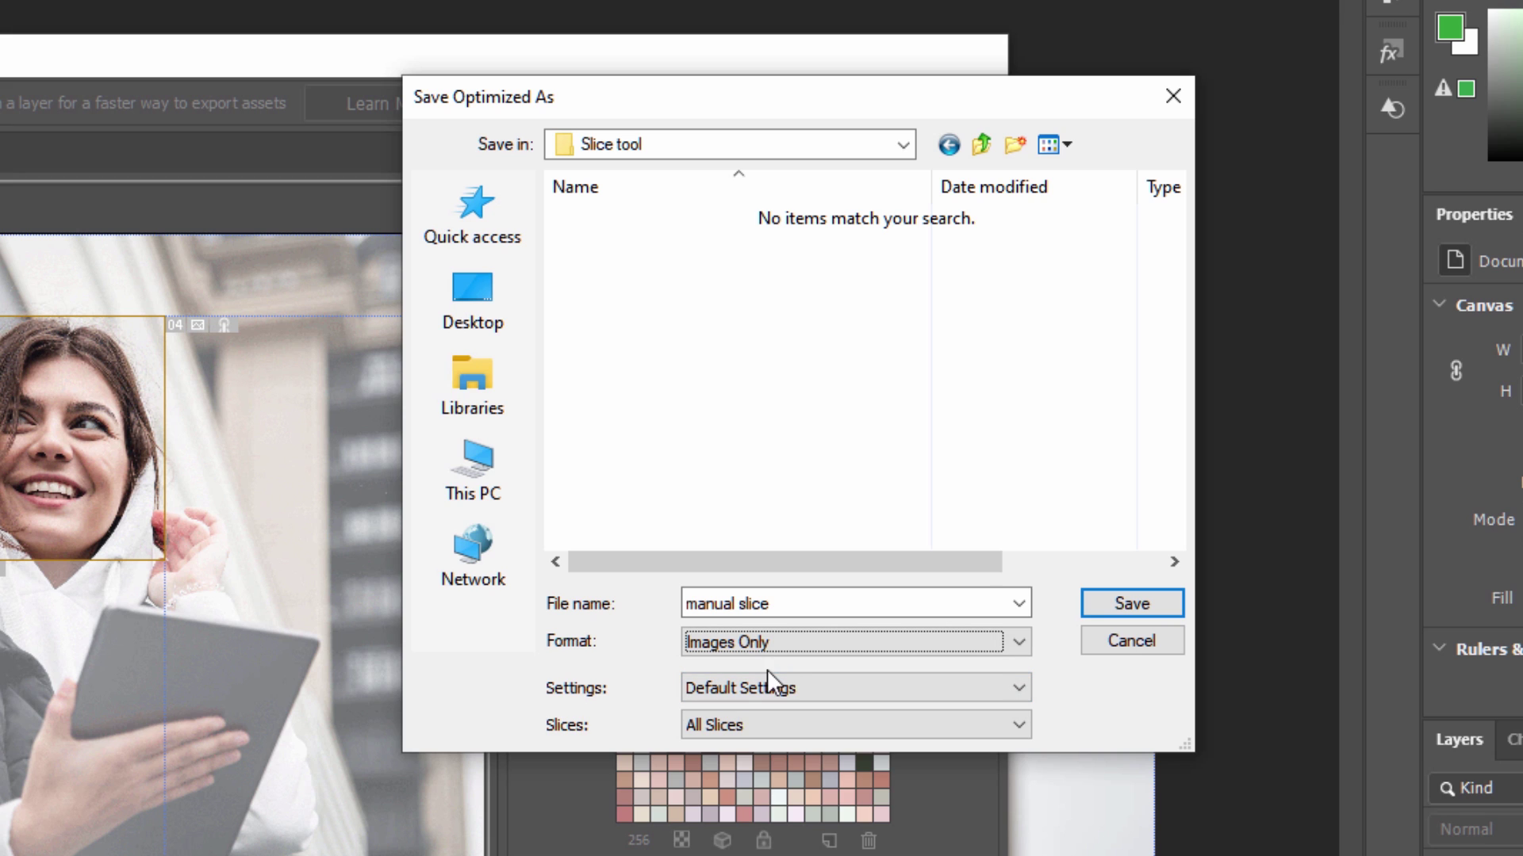
pyautogui.press('Tab')
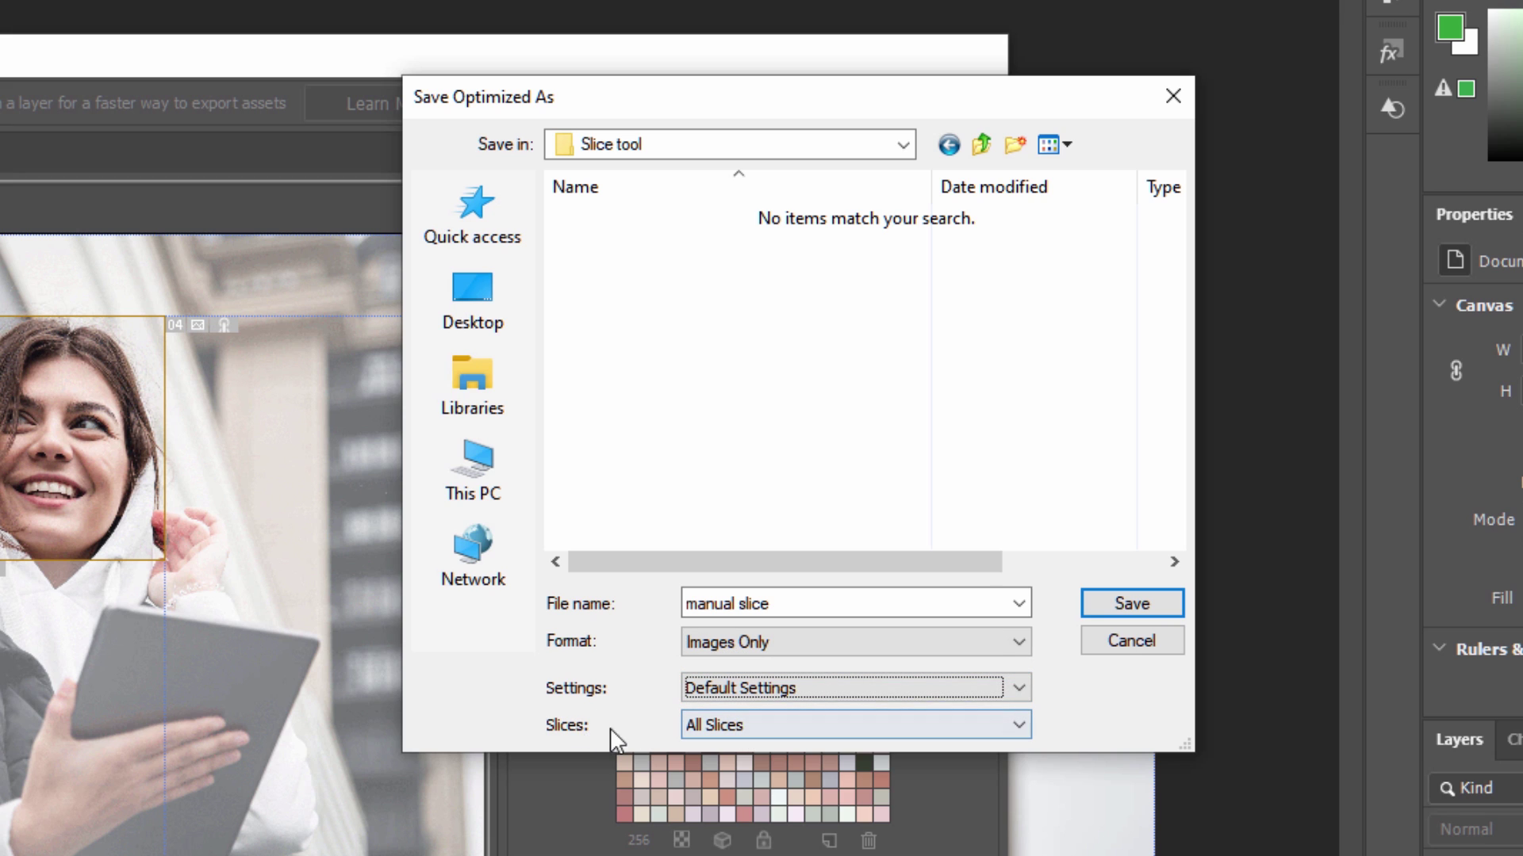
pyautogui.click(730, 722)
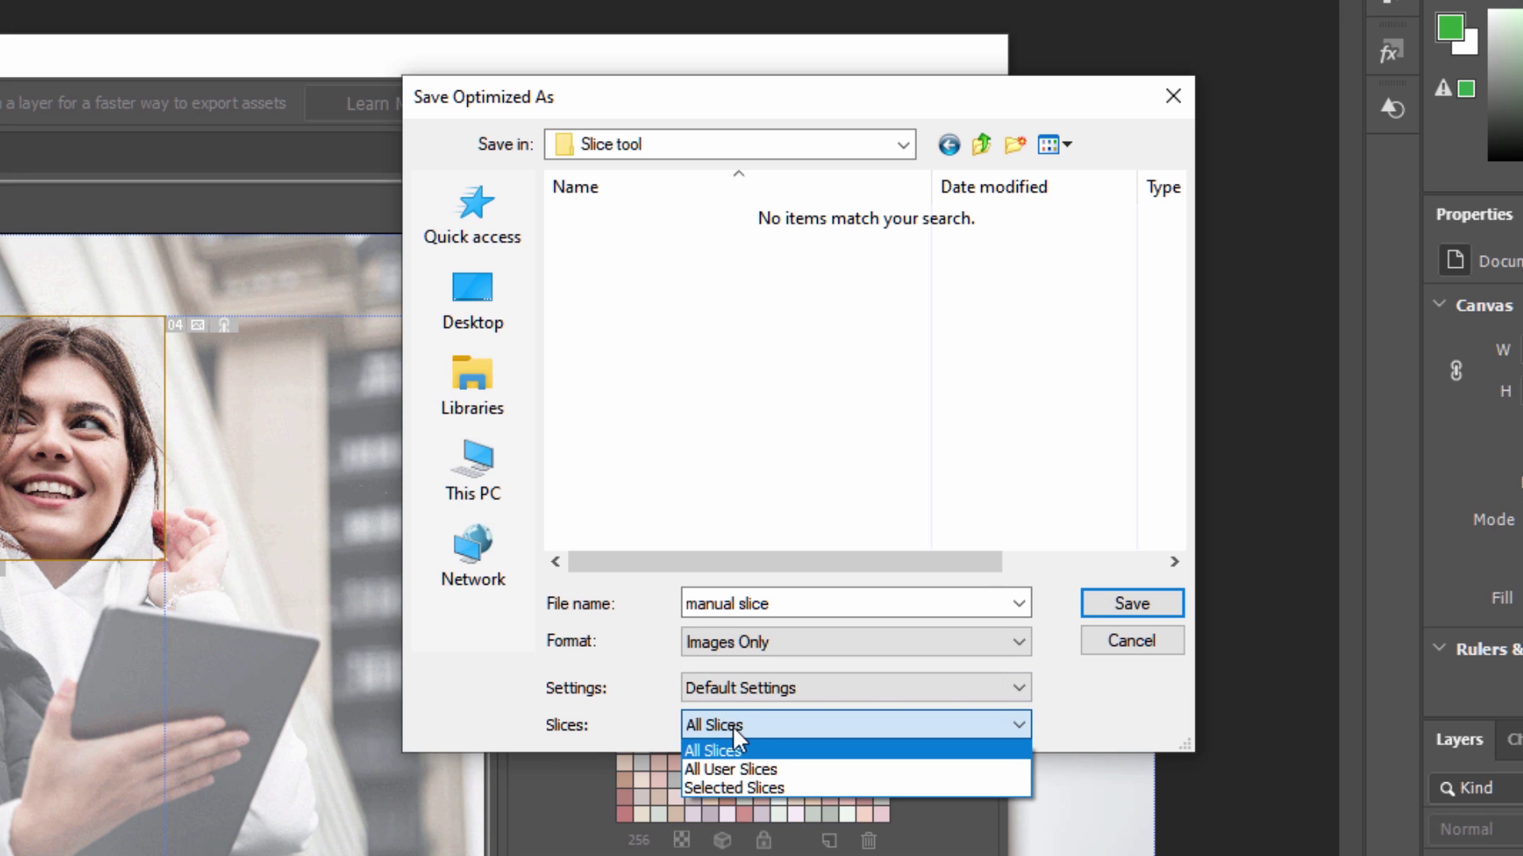
pyautogui.click(740, 788)
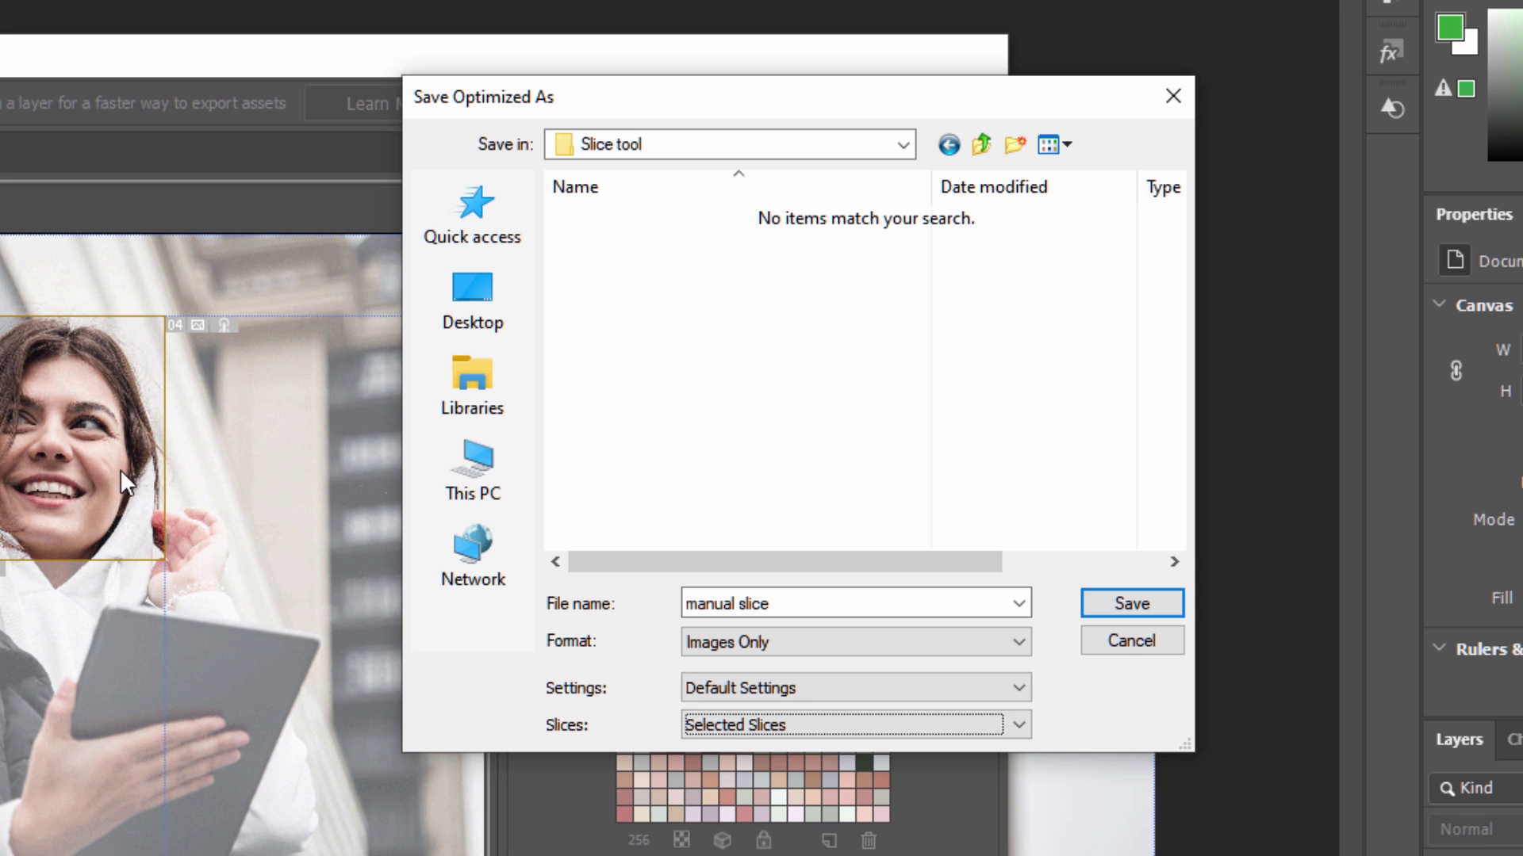
pyautogui.click(1125, 602)
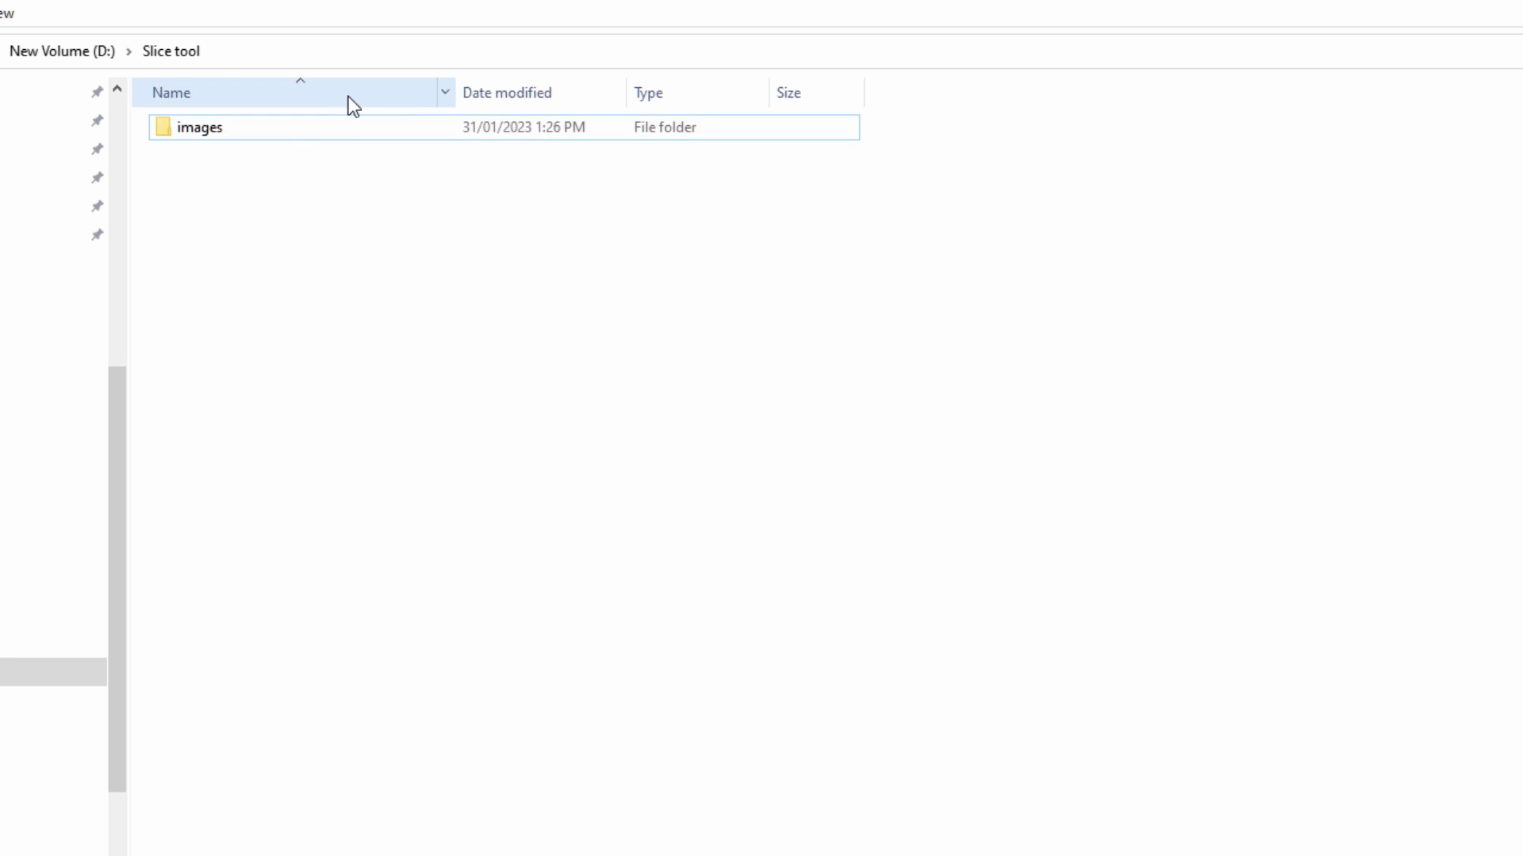
pyautogui.click(246, 131)
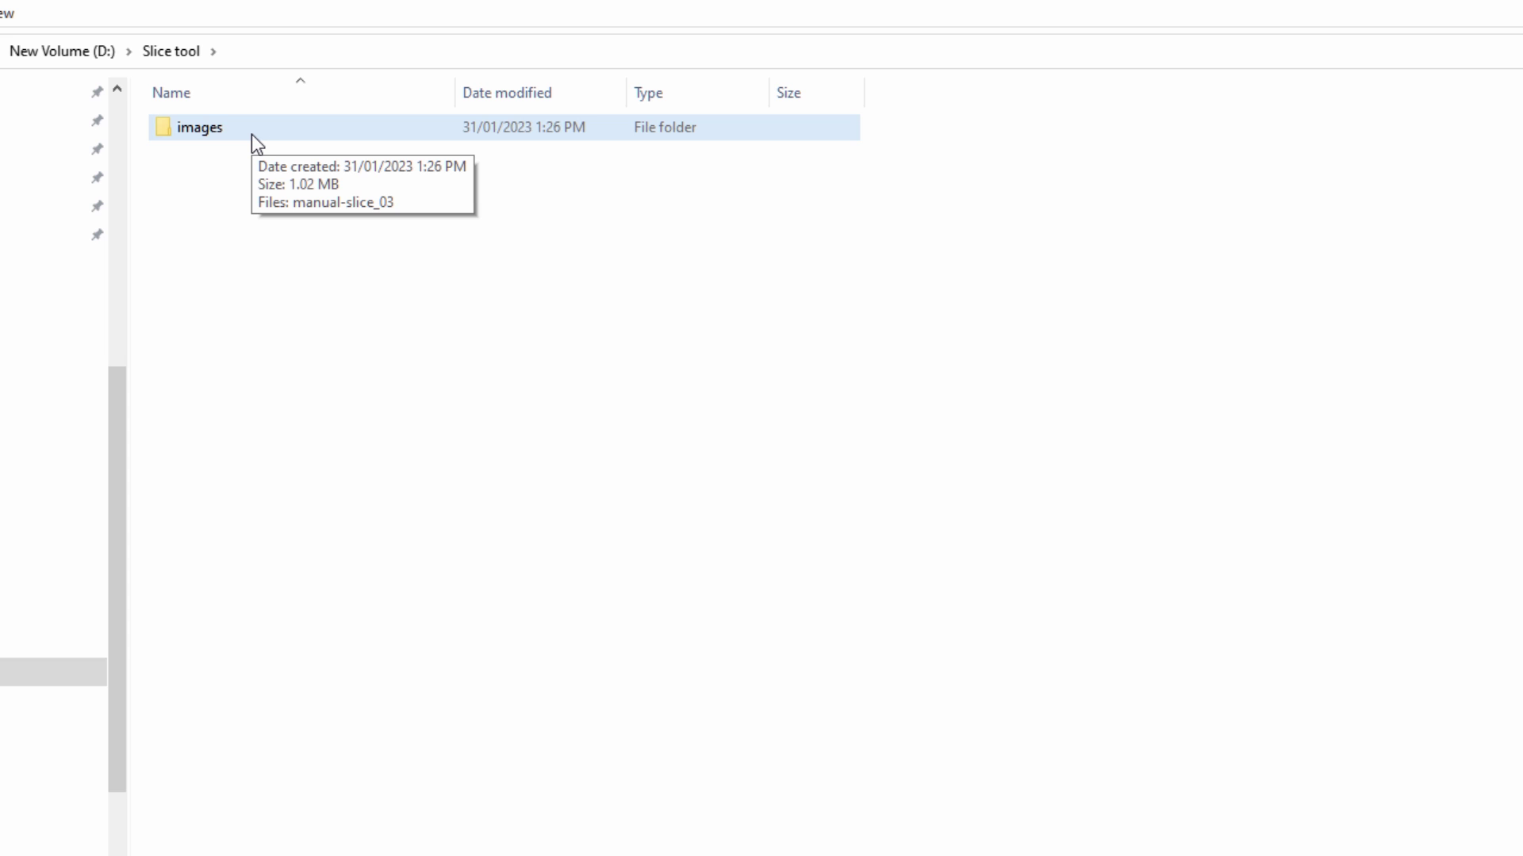
pyautogui.doubleClick(250, 135)
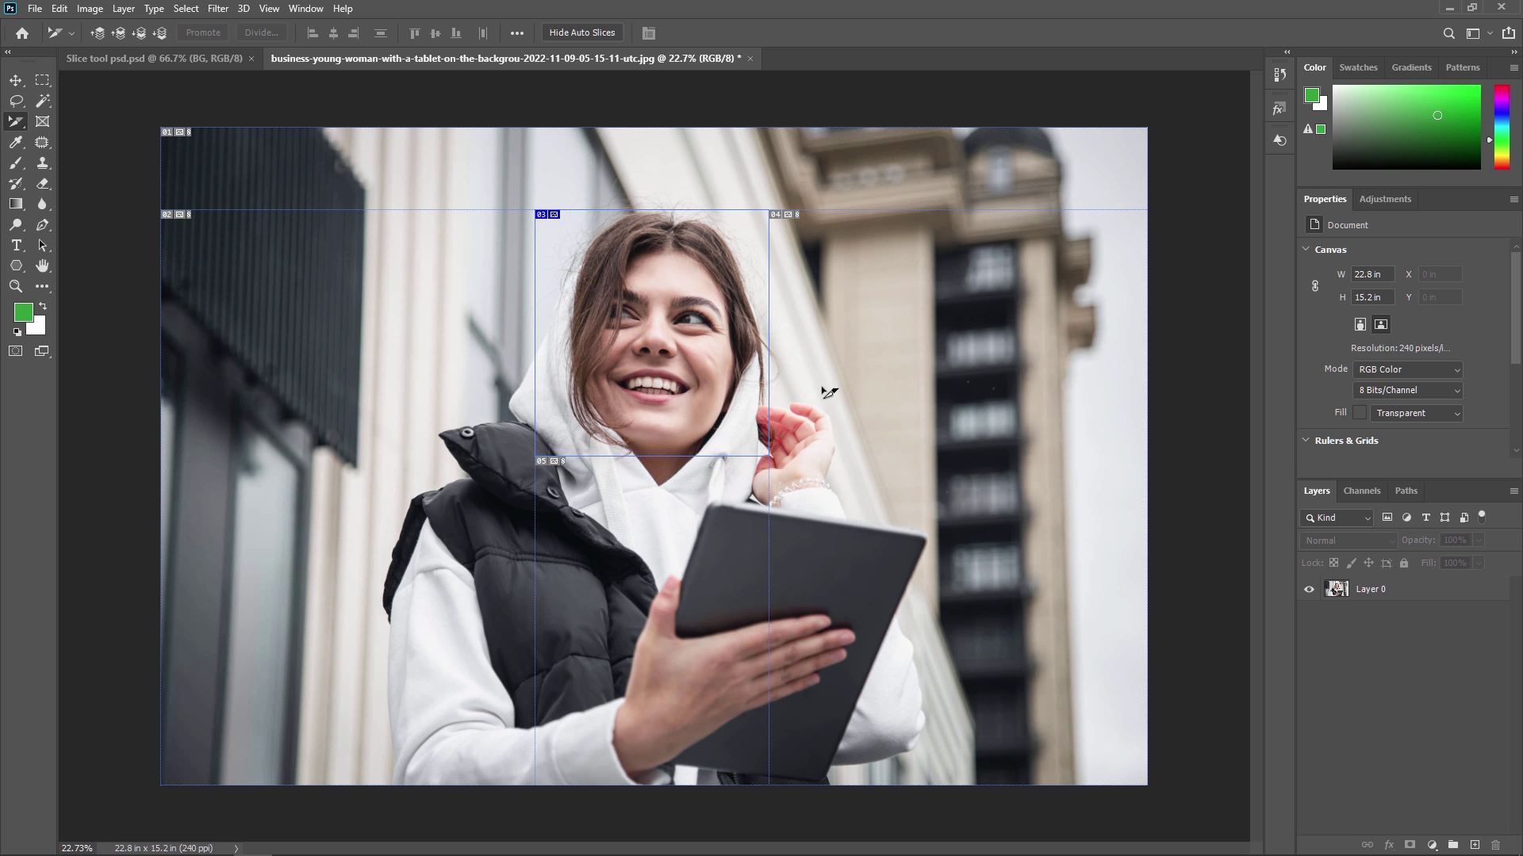
# - Reopen Save for Web (Legacy) for the sliced photo and start saving the optimized slices
pyautogui.click(35, 9)
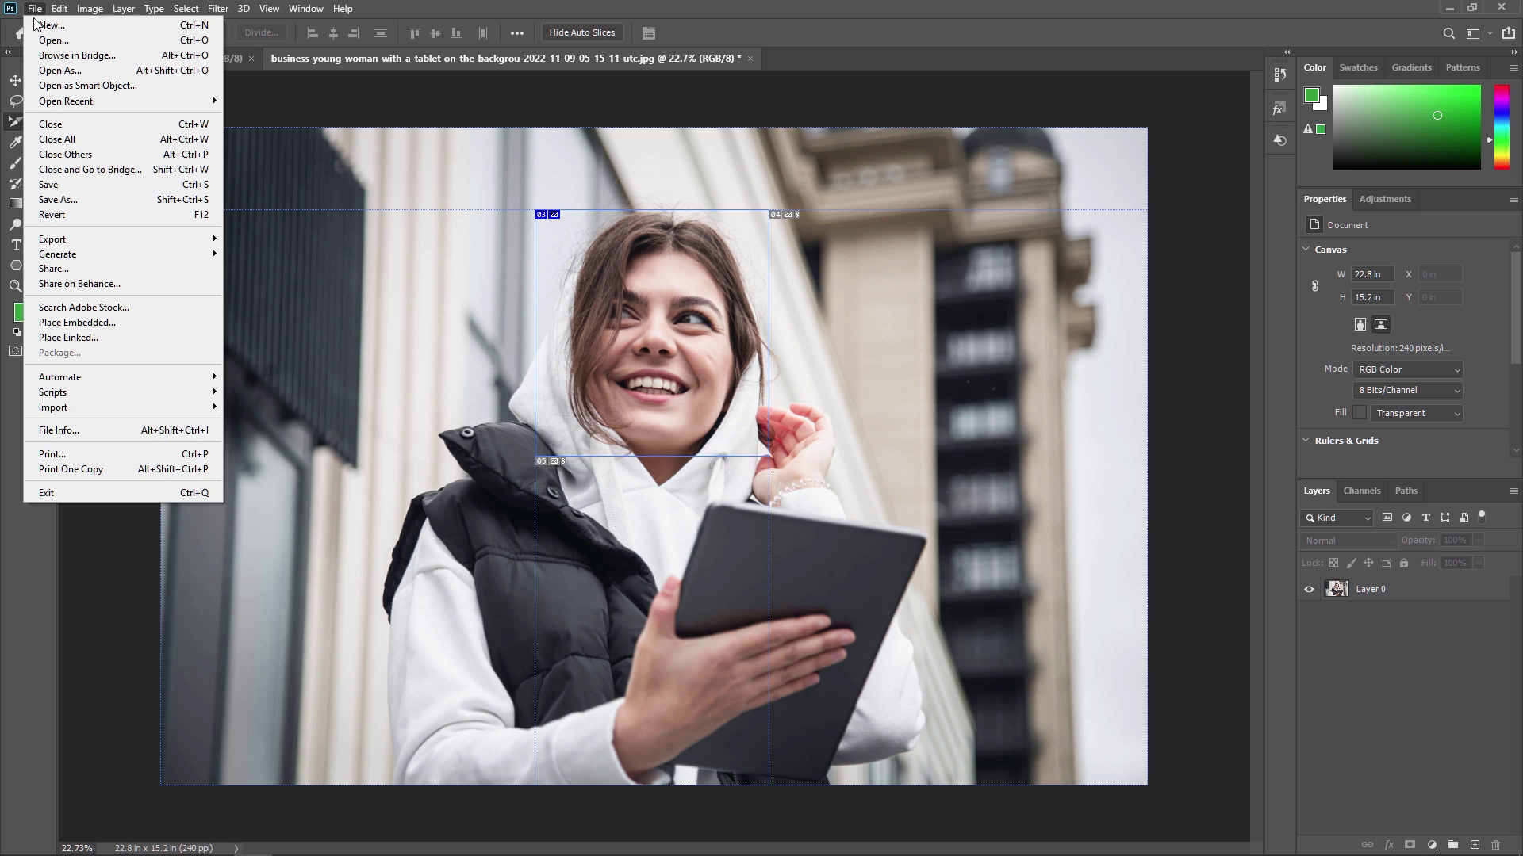
pyautogui.moveTo(103, 248)
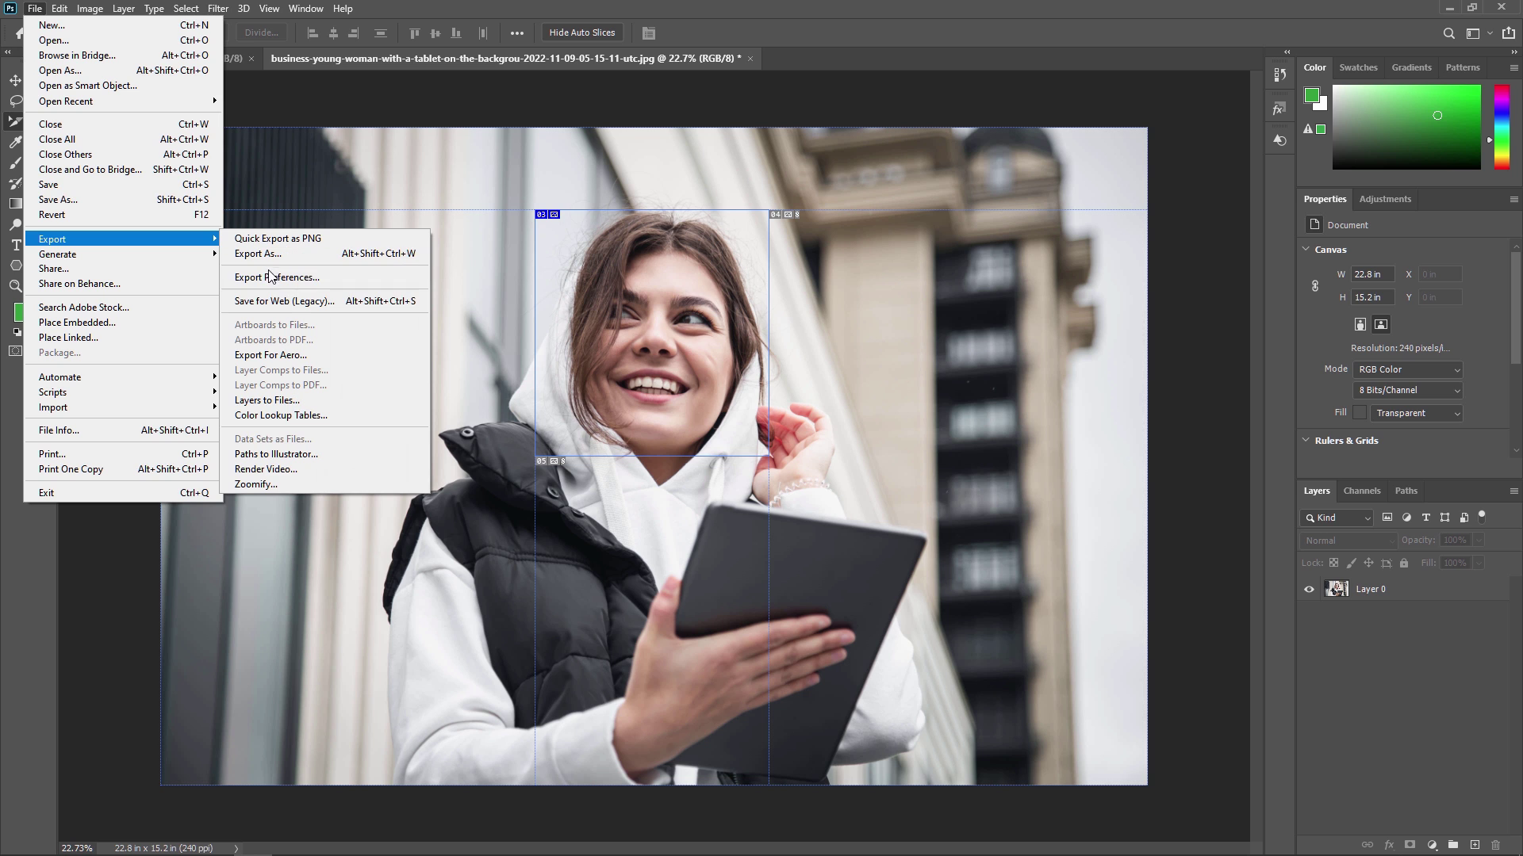
pyautogui.click(297, 303)
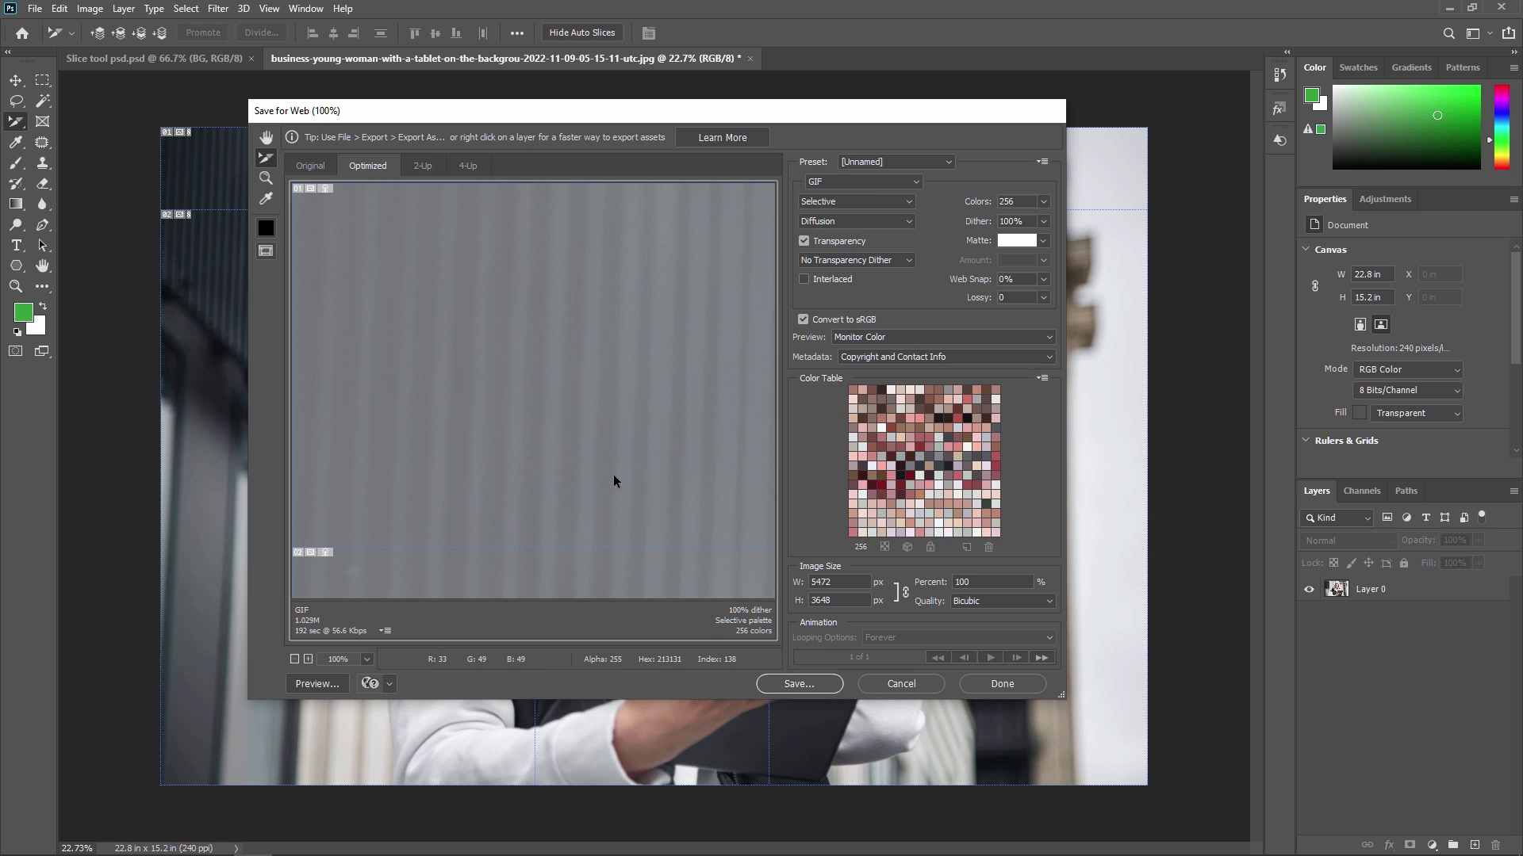
pyautogui.click(799, 686)
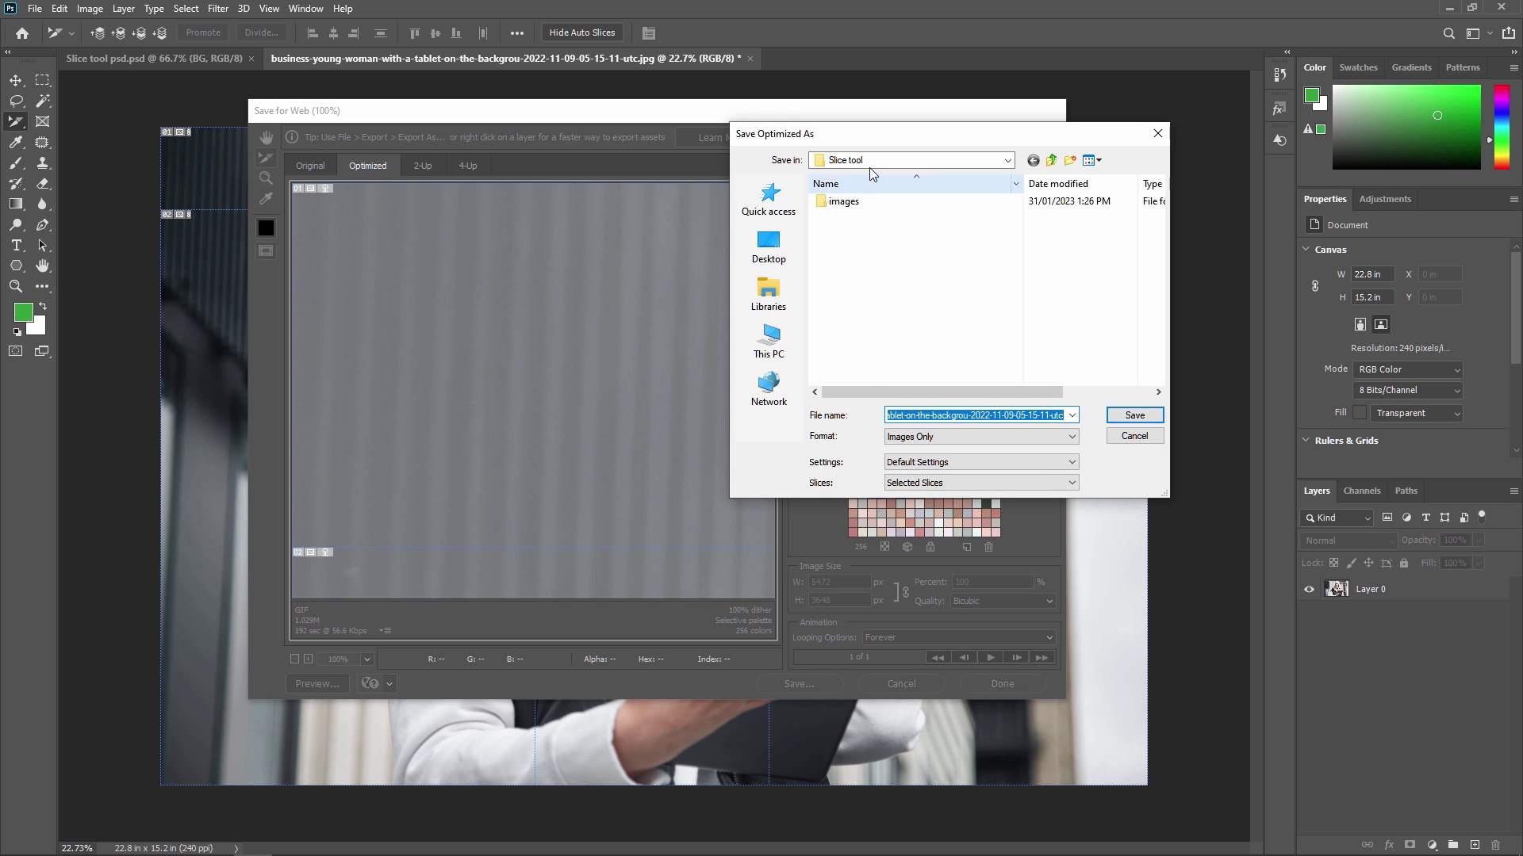
# - Delete the previously exported images folder from the Slice tool folder within the save dialog
pyautogui.moveTo(896, 140); pyautogui.dragTo(675, 140)
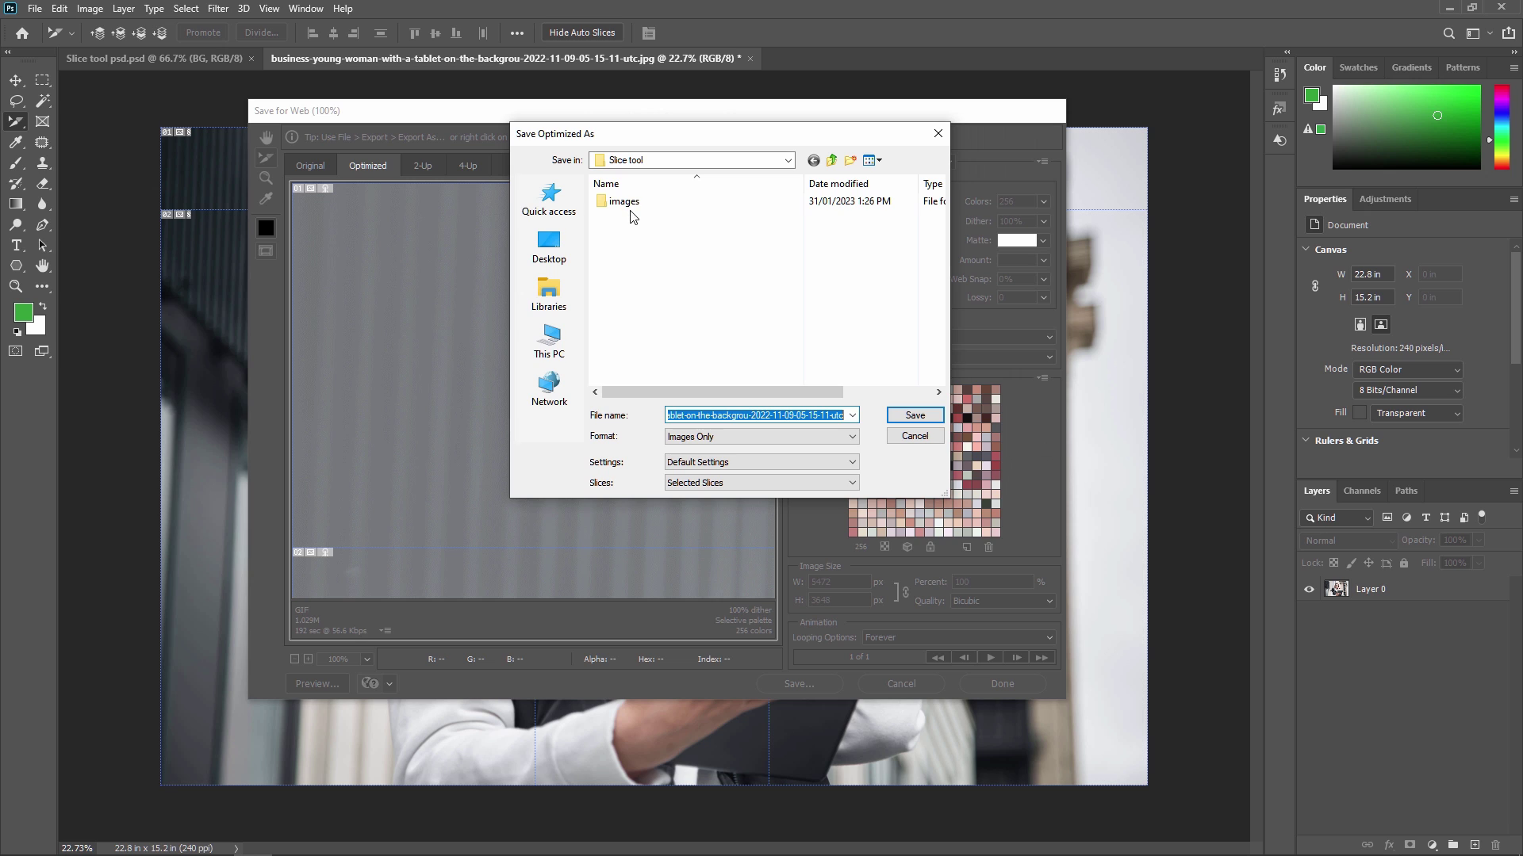
pyautogui.moveTo(624, 208)
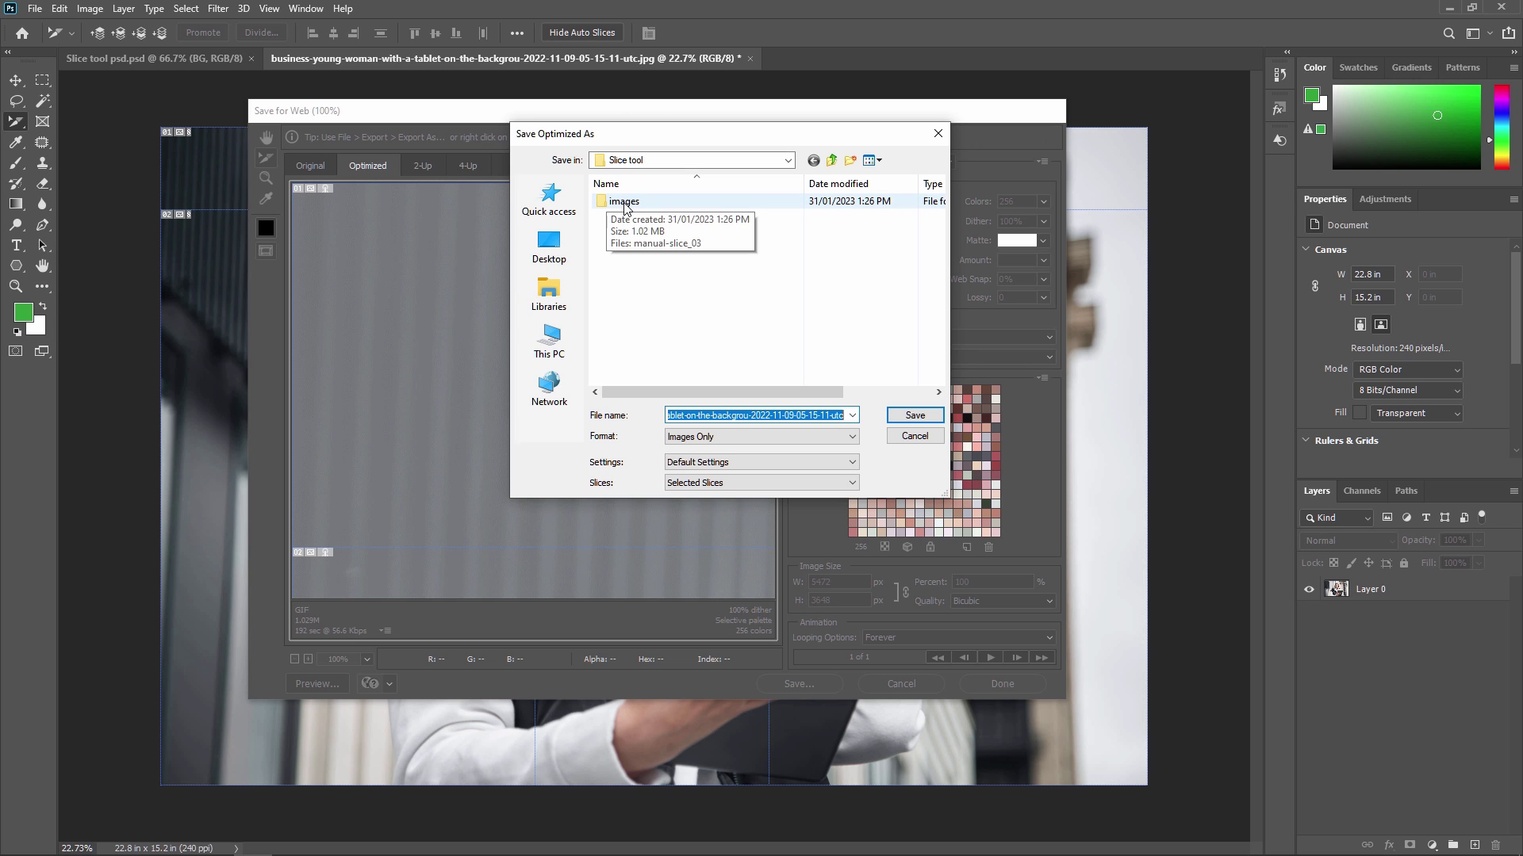
pyautogui.click(624, 204)
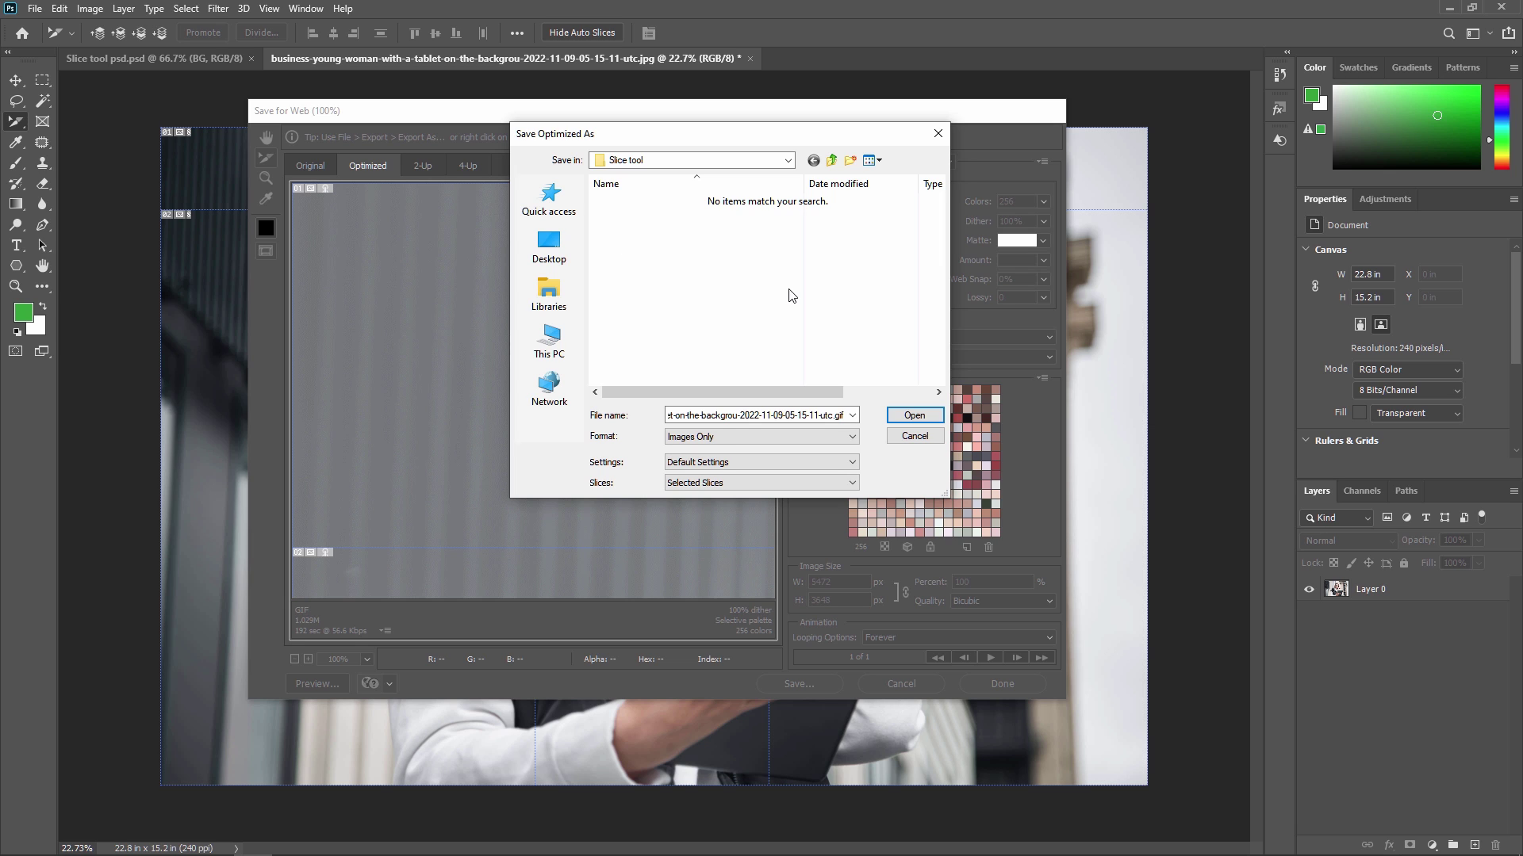
# - Save all slices as images under the file name "all slice"
pyautogui.click(825, 414)
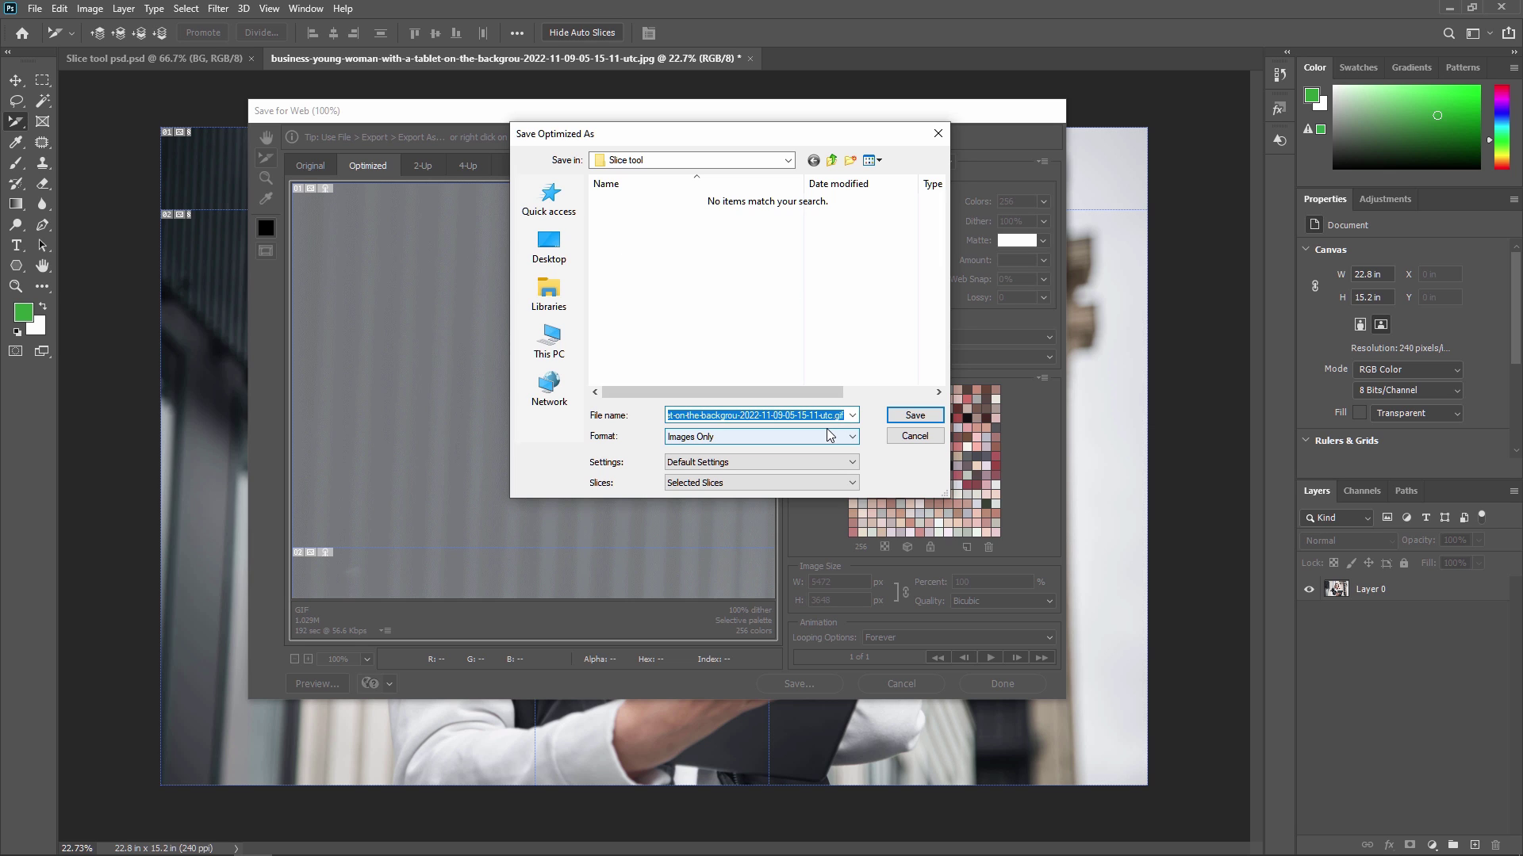
pyautogui.write('all slice')
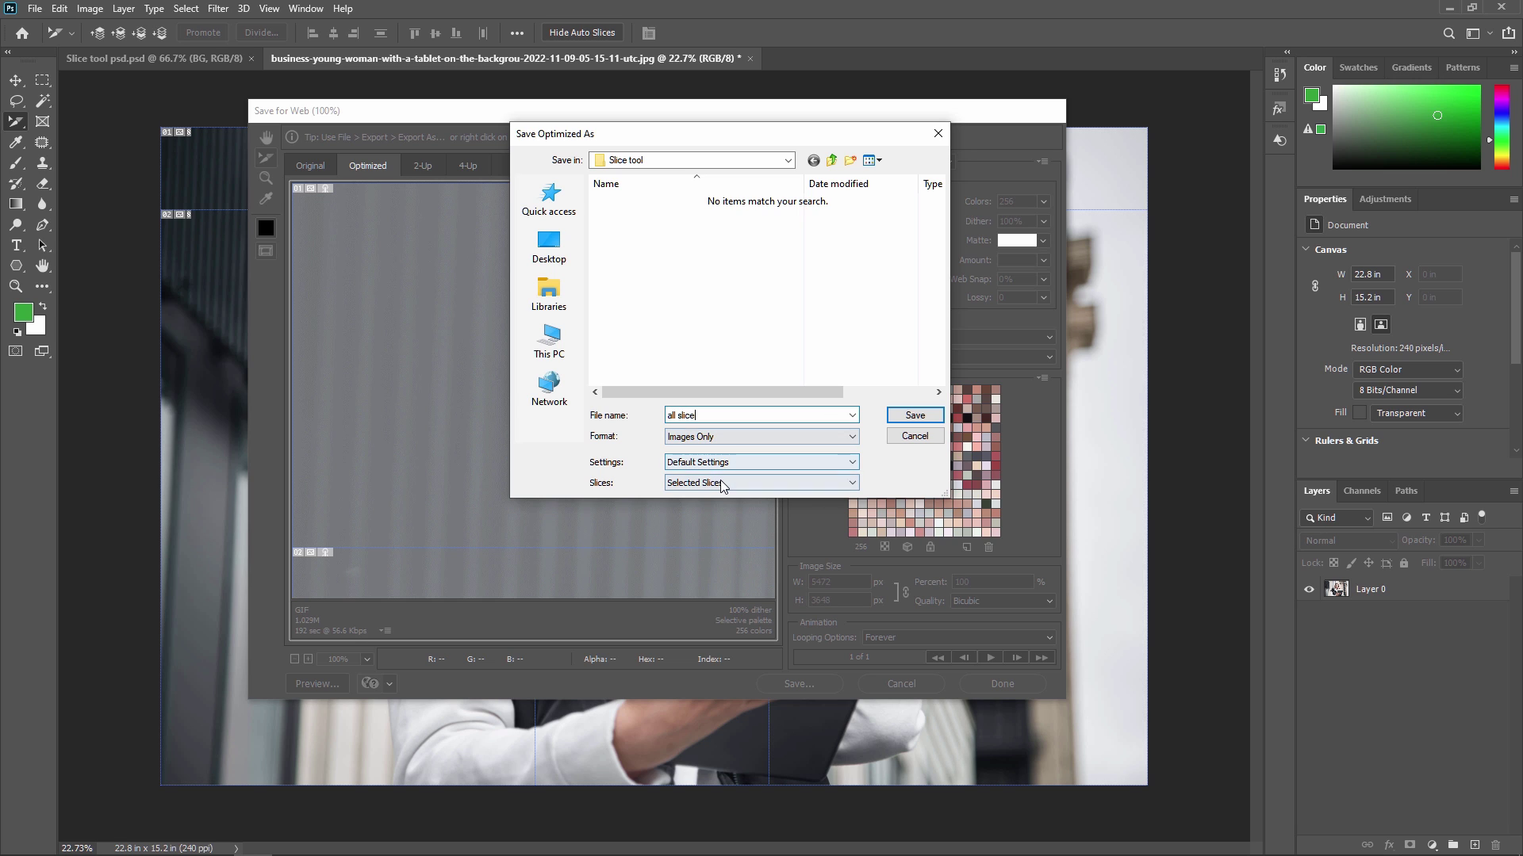
pyautogui.click(721, 483)
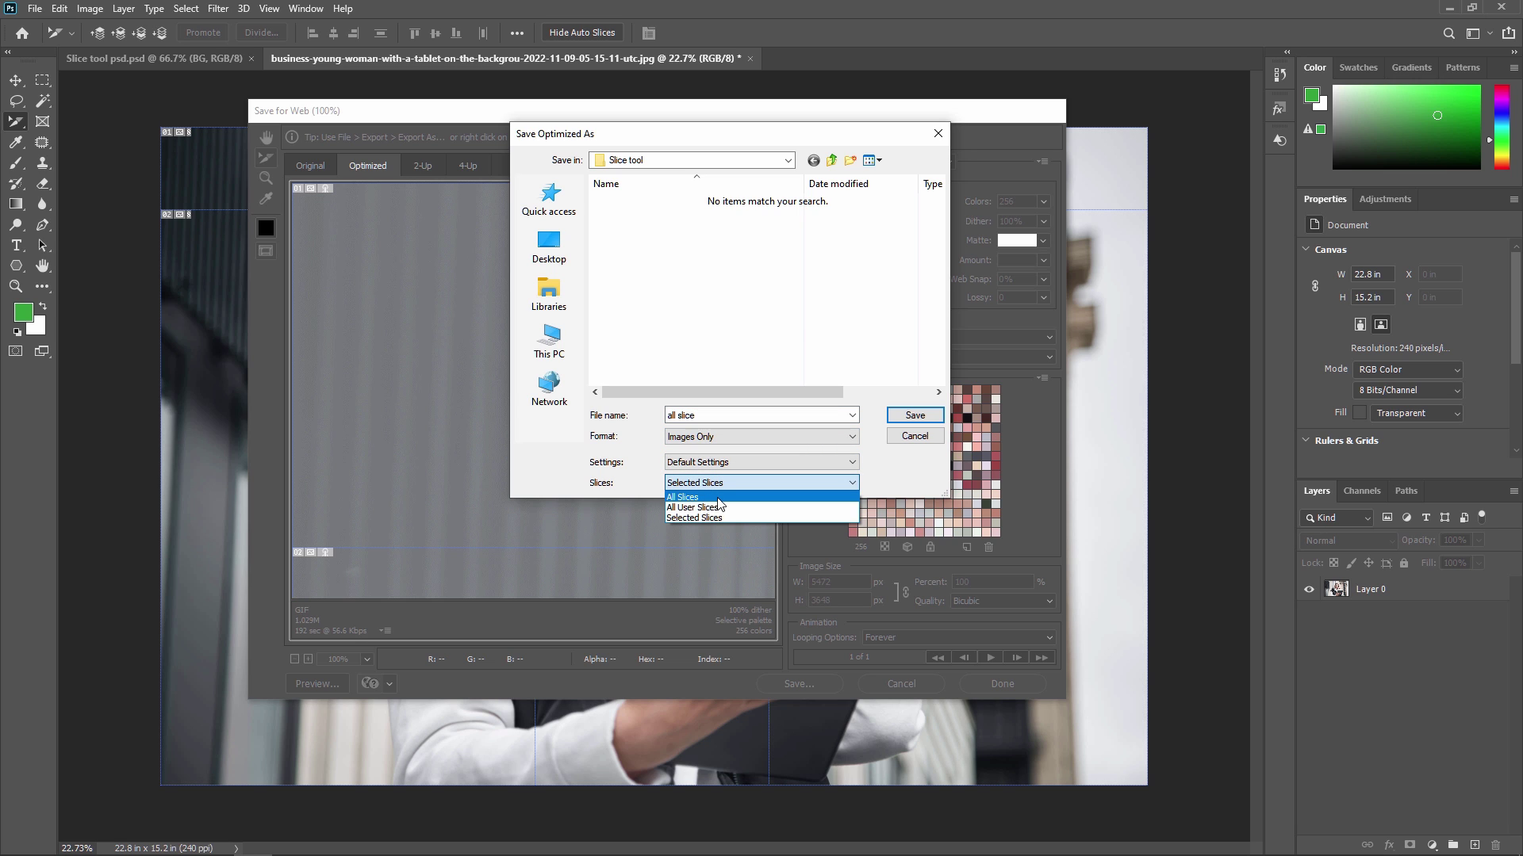
pyautogui.click(737, 497)
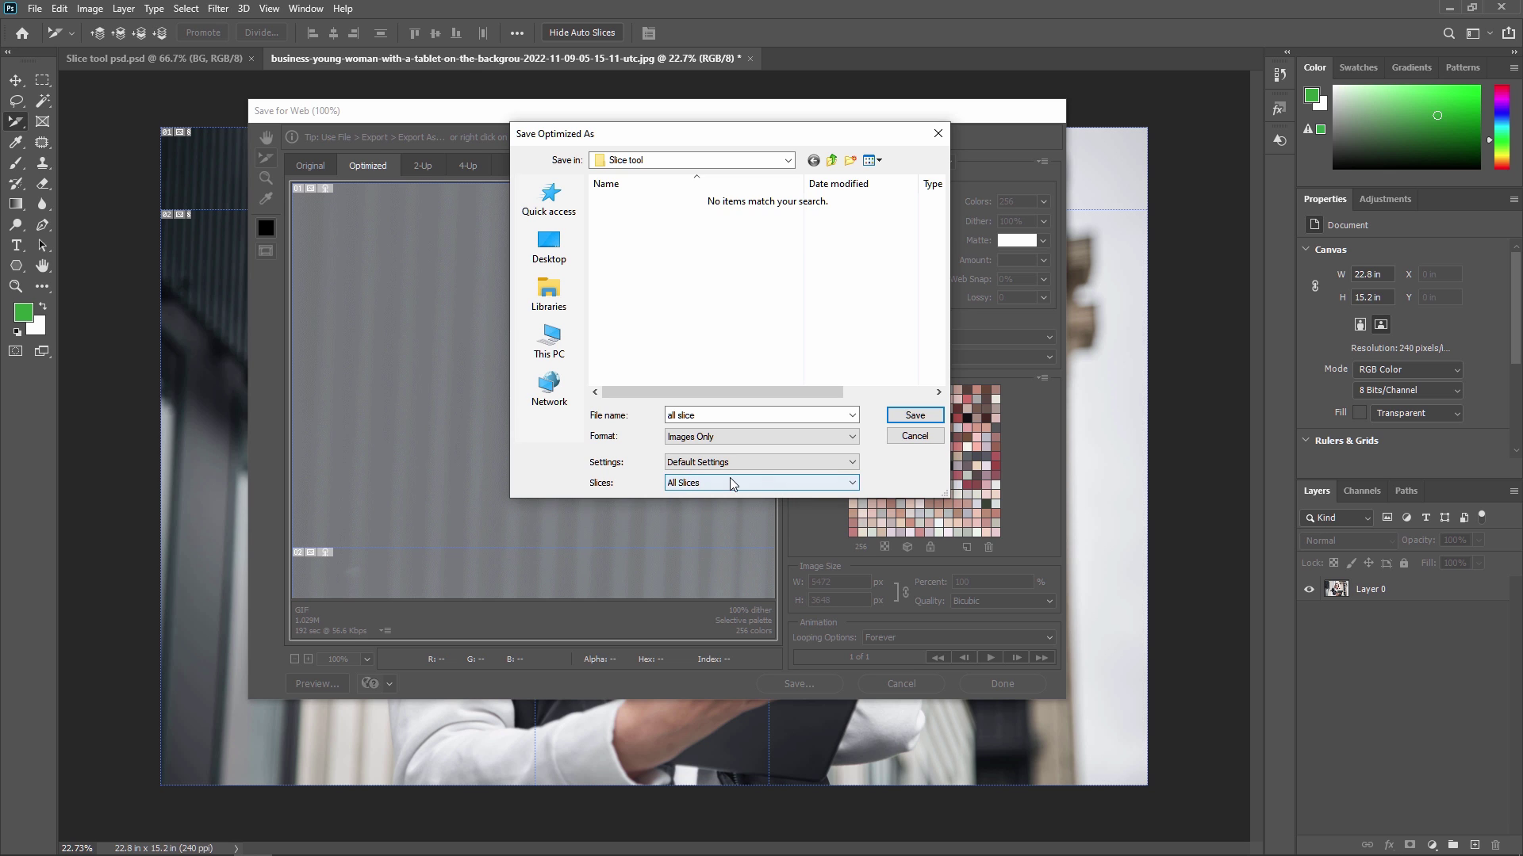
pyautogui.click(914, 415)
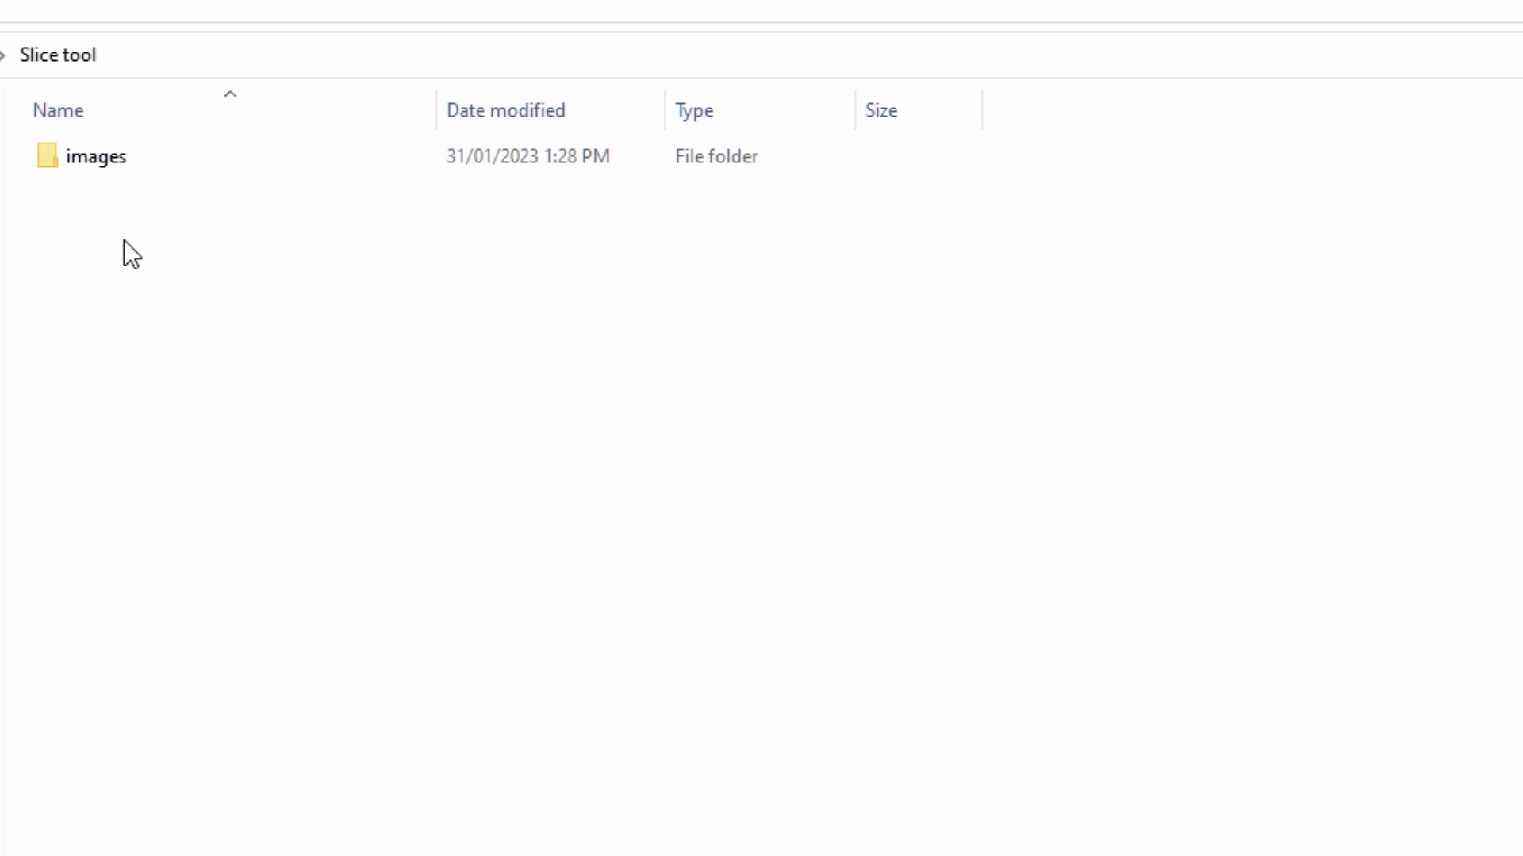
# - Open the exported images folder, enlarge its thumbnails and select the slice images to examine them
pyautogui.click(122, 168)
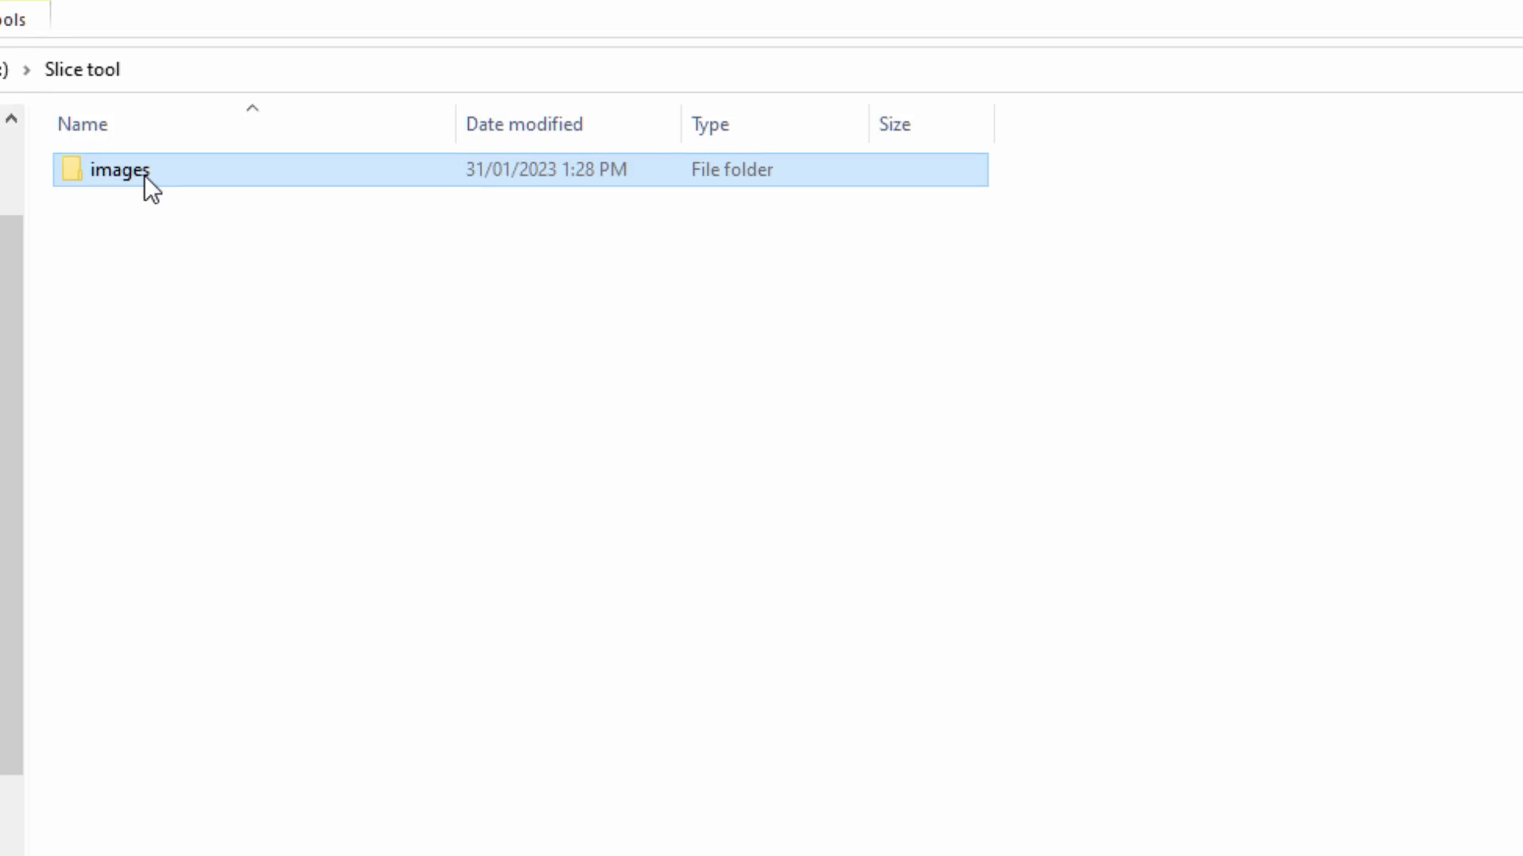
pyautogui.doubleClick(121, 162)
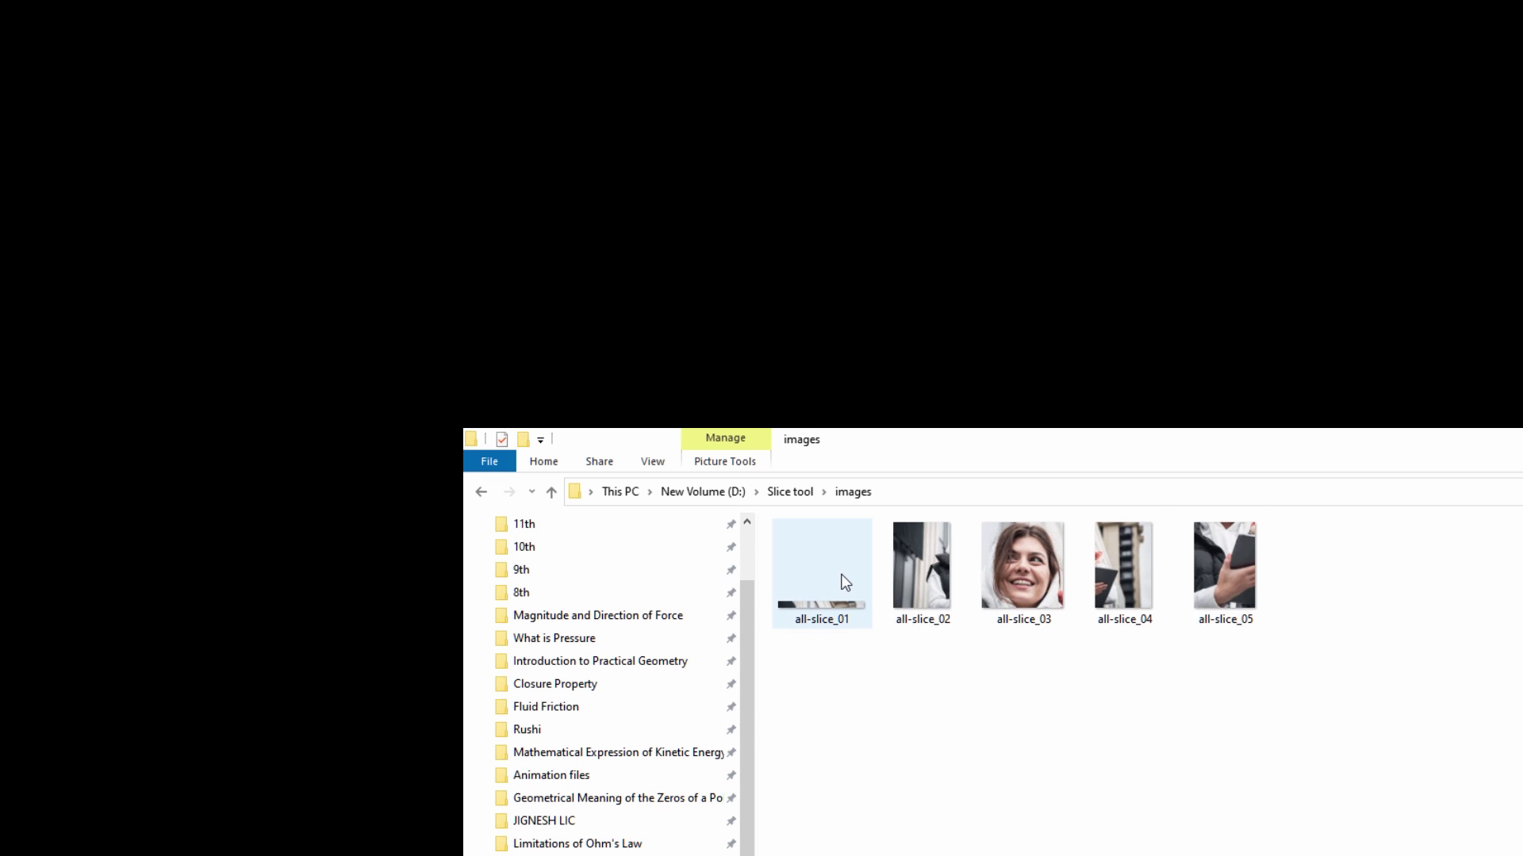
pyautogui.rightClick(1095, 711)
pyautogui.moveTo(1113, 722)
pyautogui.click(1357, 727)
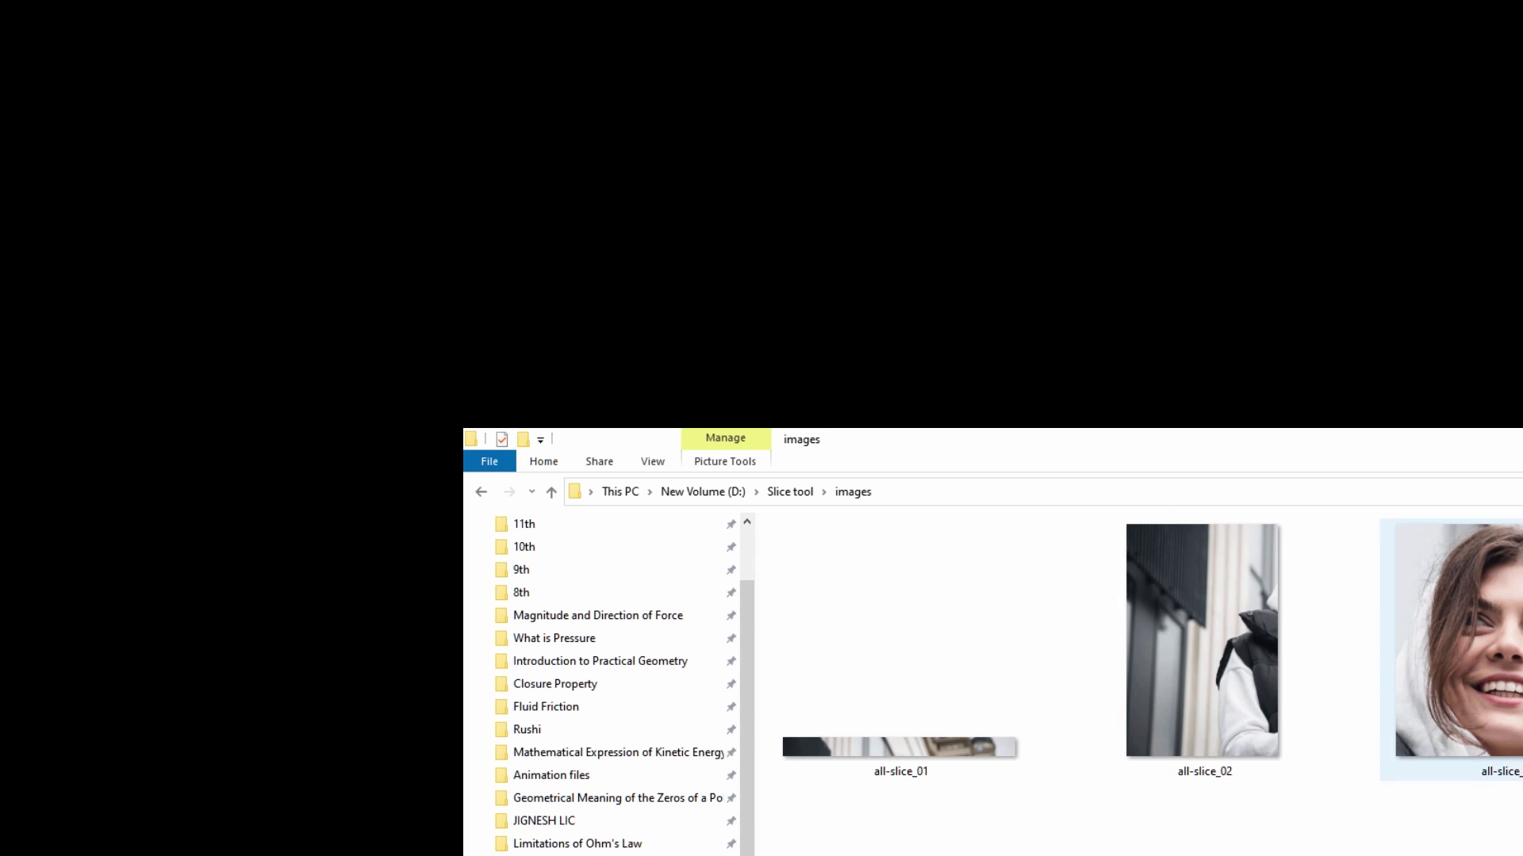
pyautogui.click(1465, 637)
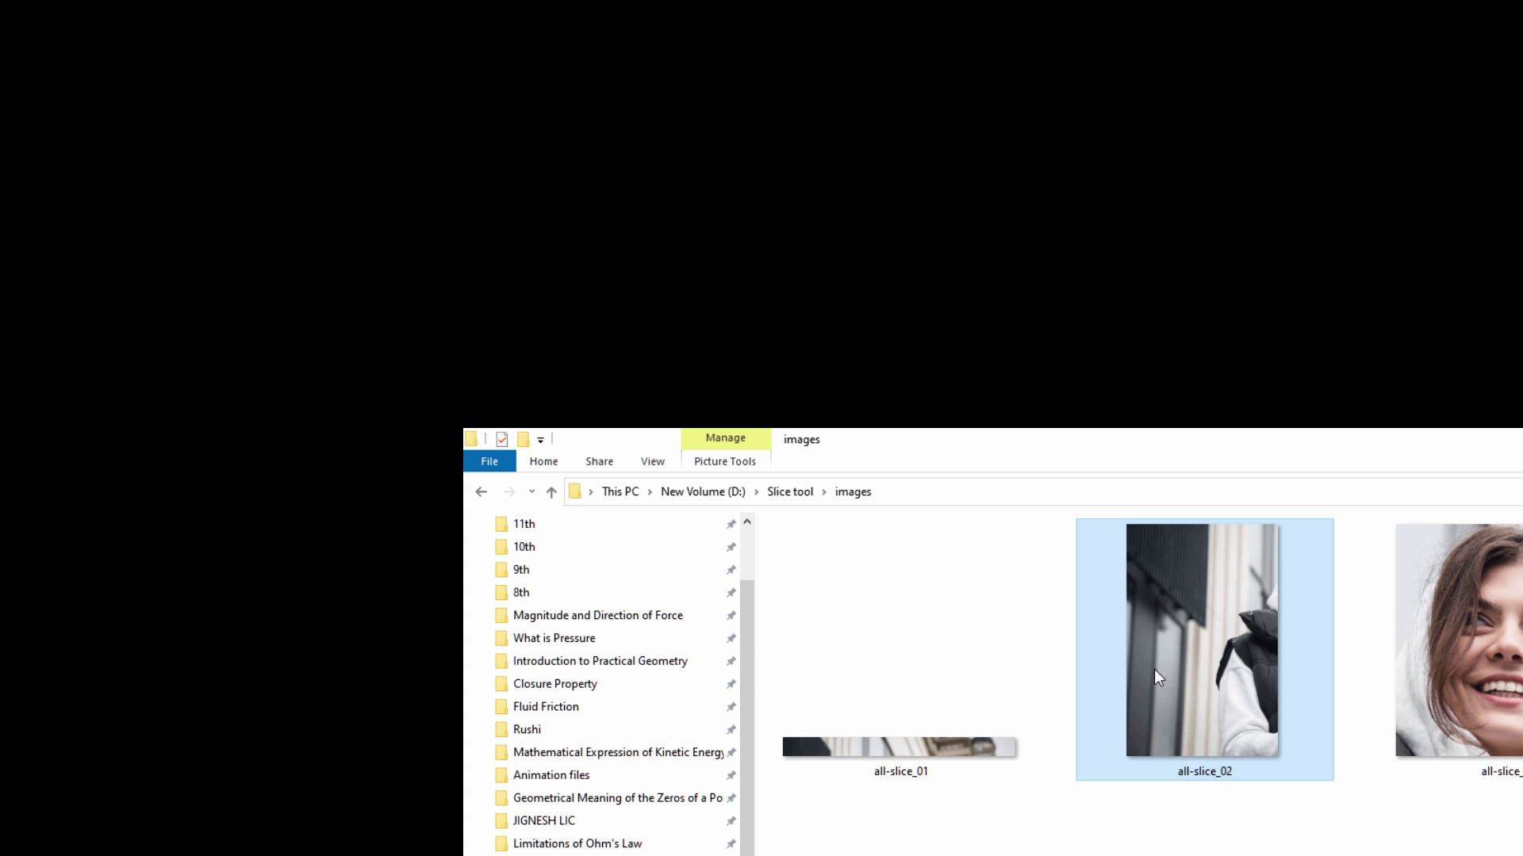
pyautogui.moveTo(889, 855); pyautogui.dragTo(1522, 575)
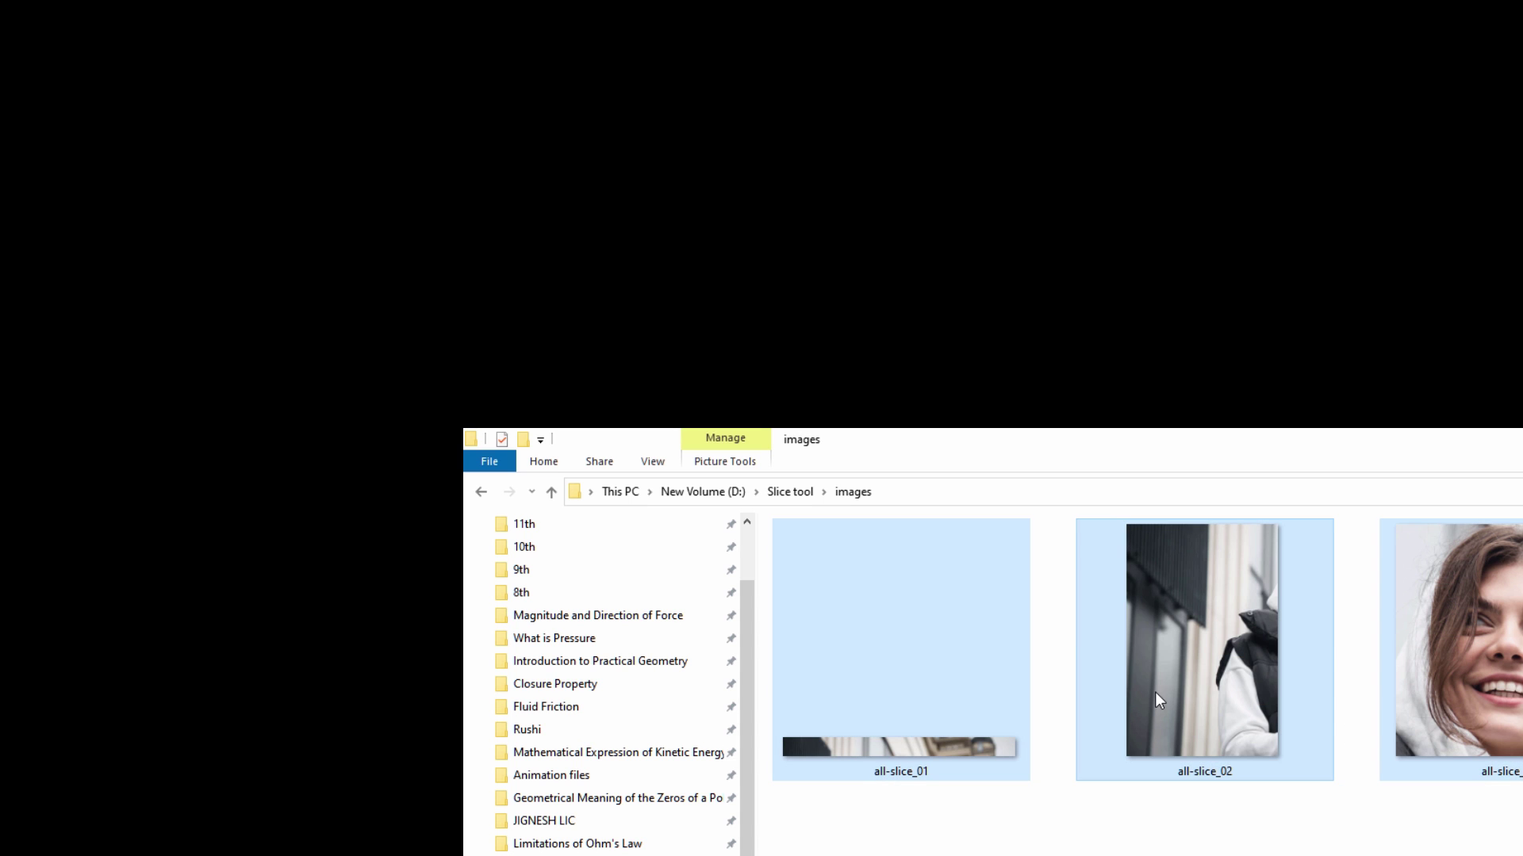
pyautogui.moveTo(1157, 687)
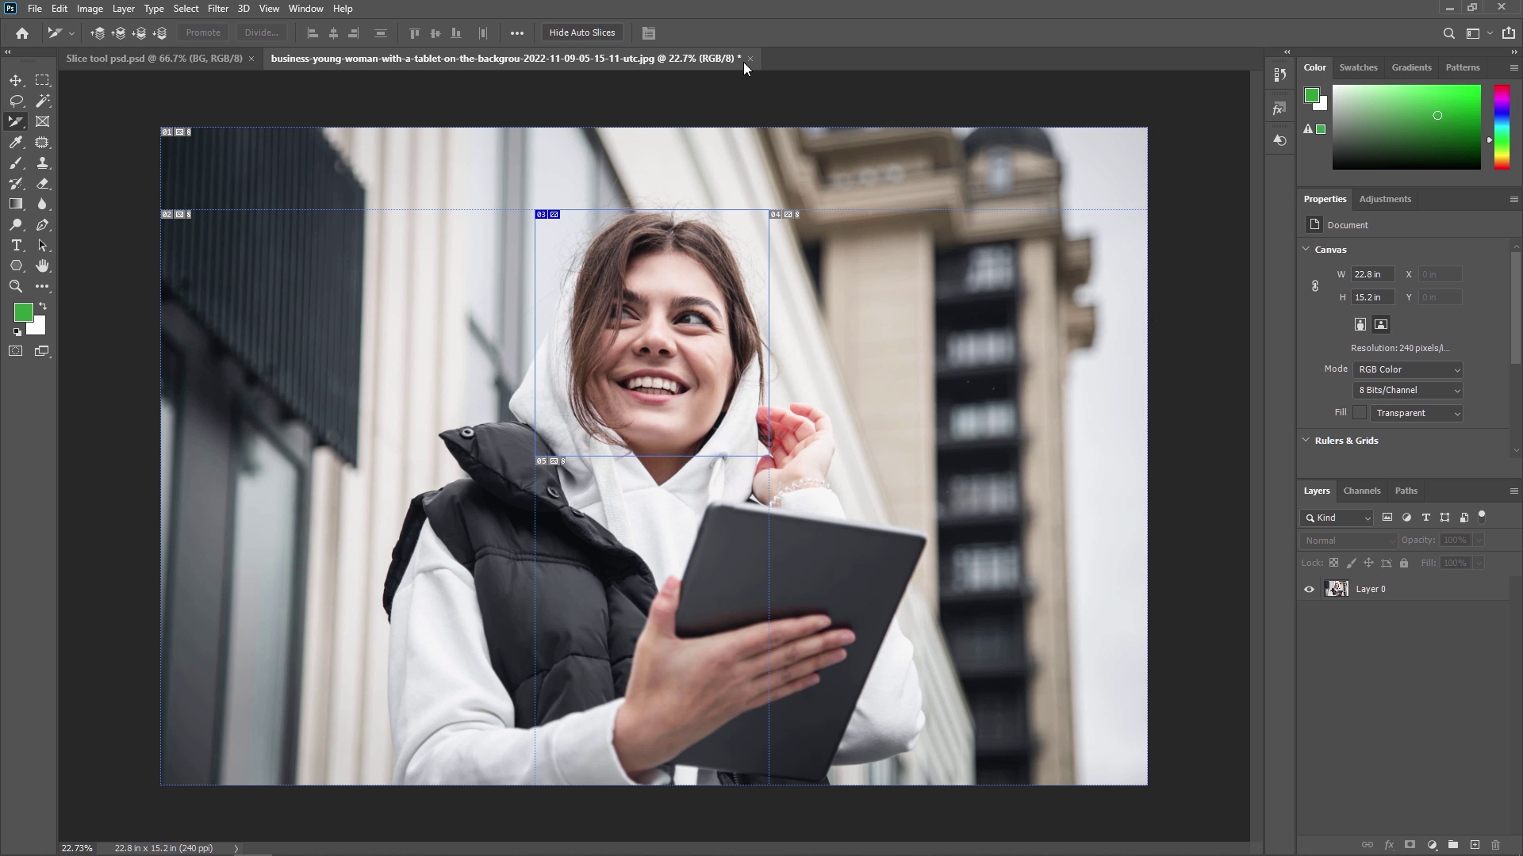
# - Undo all slice edits on the photo, back to the locked Background layer without the face slice
pyautogui.hotkey('ctrl', 'z')
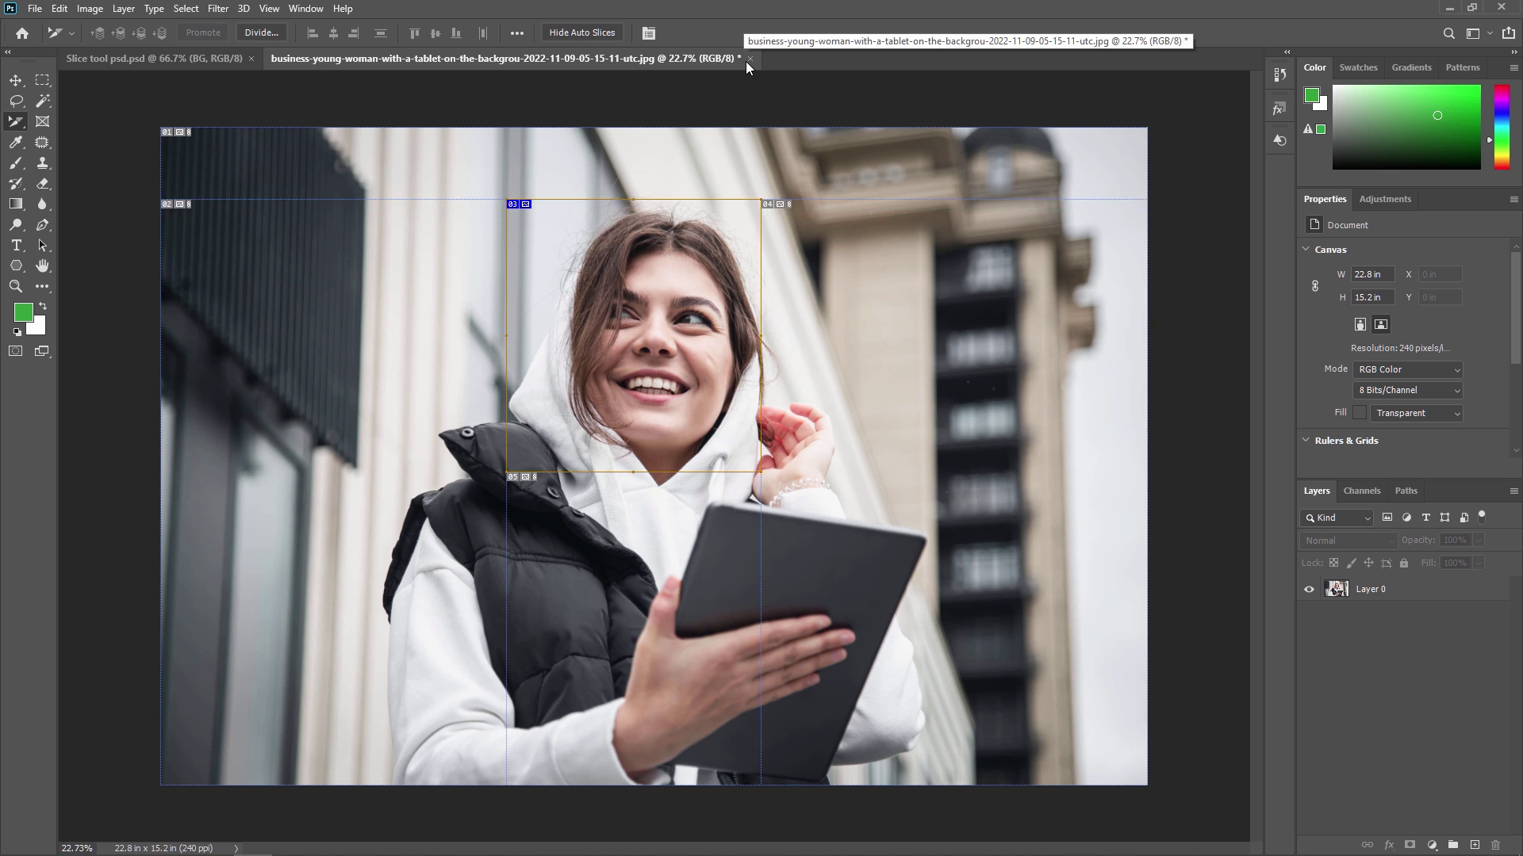
pyautogui.hotkey('ctrl', 'z')
pyautogui.hotkey('ctrl', 'z')
pyautogui.hotkey('ctrl', 'z')
pyautogui.hotkey('ctrl', 'z')
pyautogui.hotkey('ctrl', 'z')
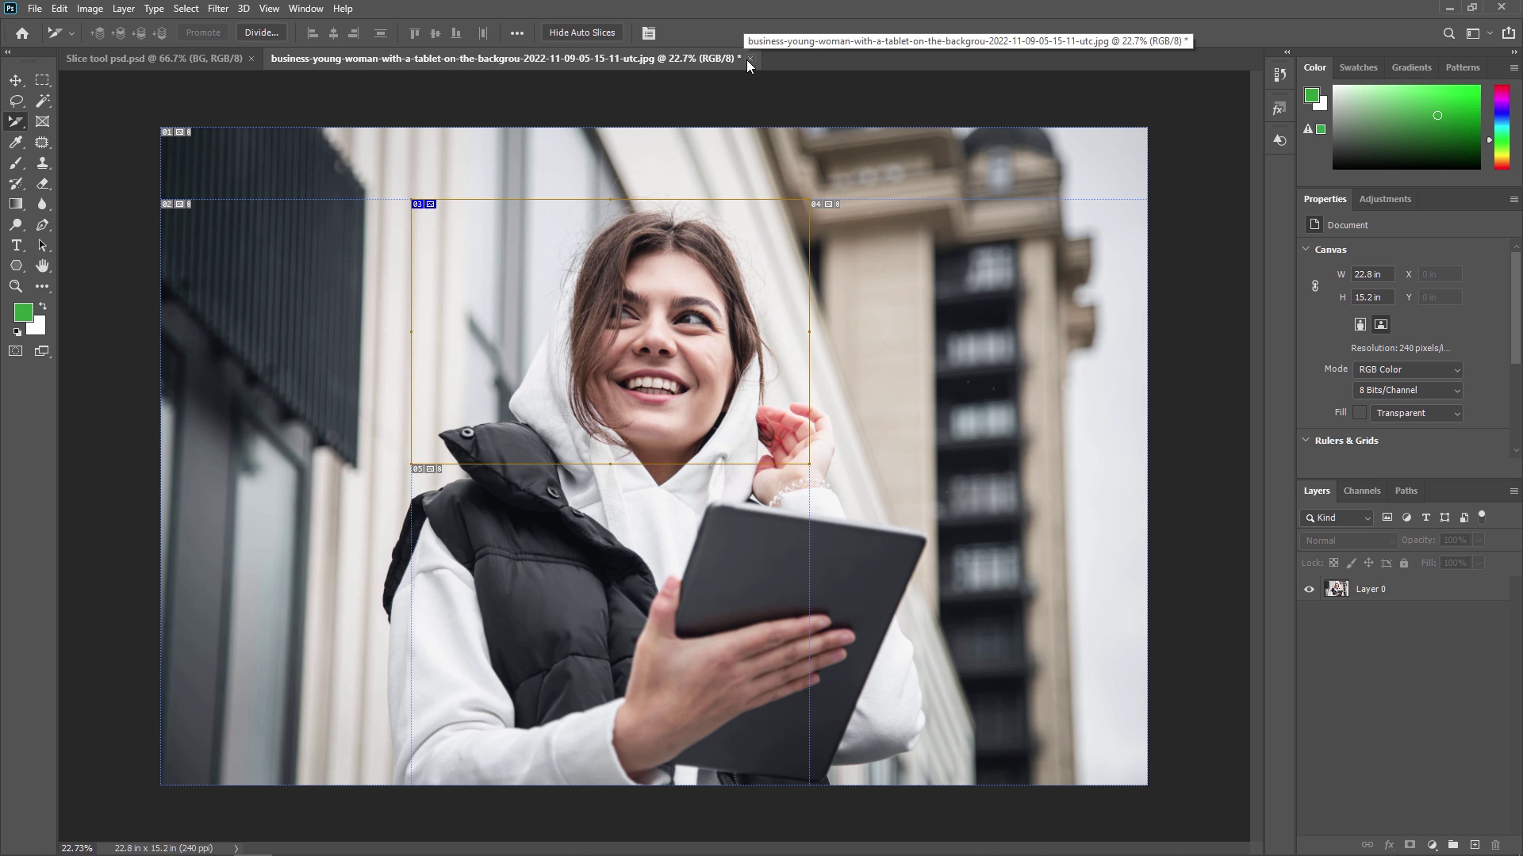
pyautogui.hotkey('ctrl', 'z')
pyautogui.hotkey('ctrl', 'z')
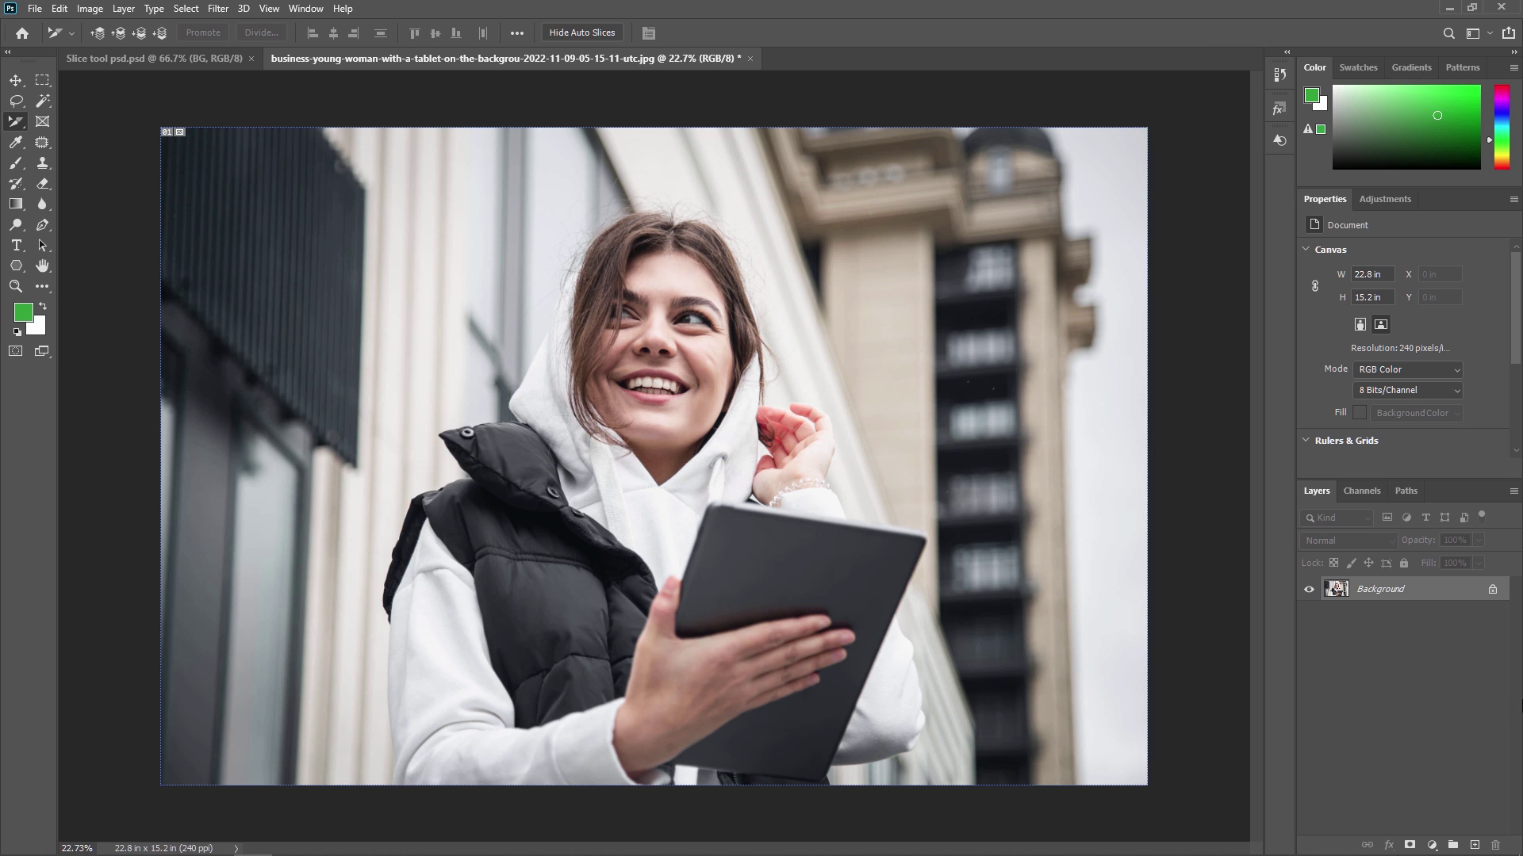
# - Unlock the Background layer and switch from the Slice Select tool to the Slice tool
pyautogui.click(1493, 592)
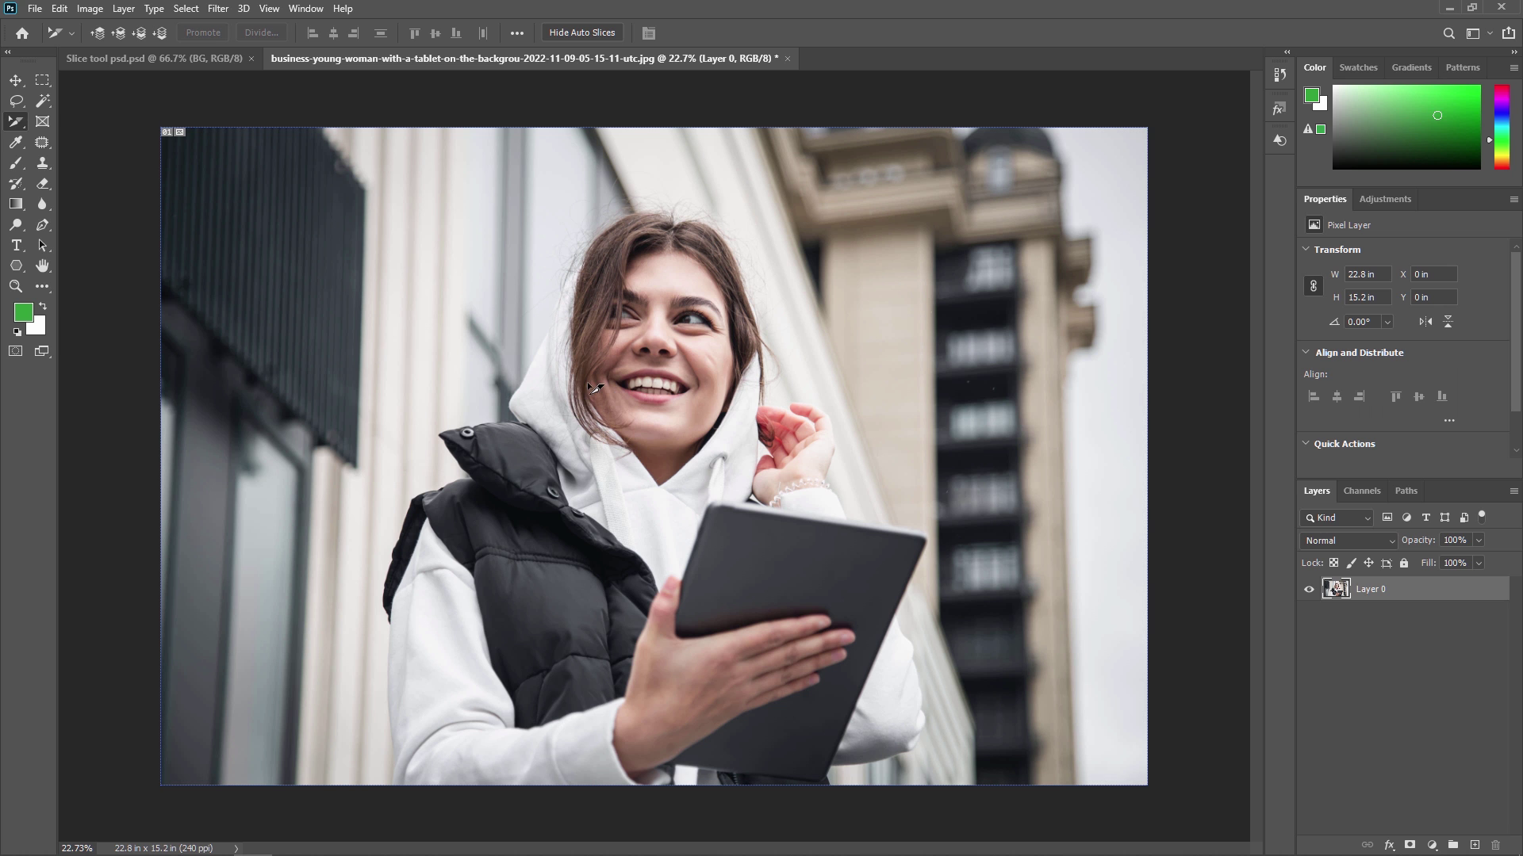
pyautogui.rightClick(15, 127)
pyautogui.click(97, 164)
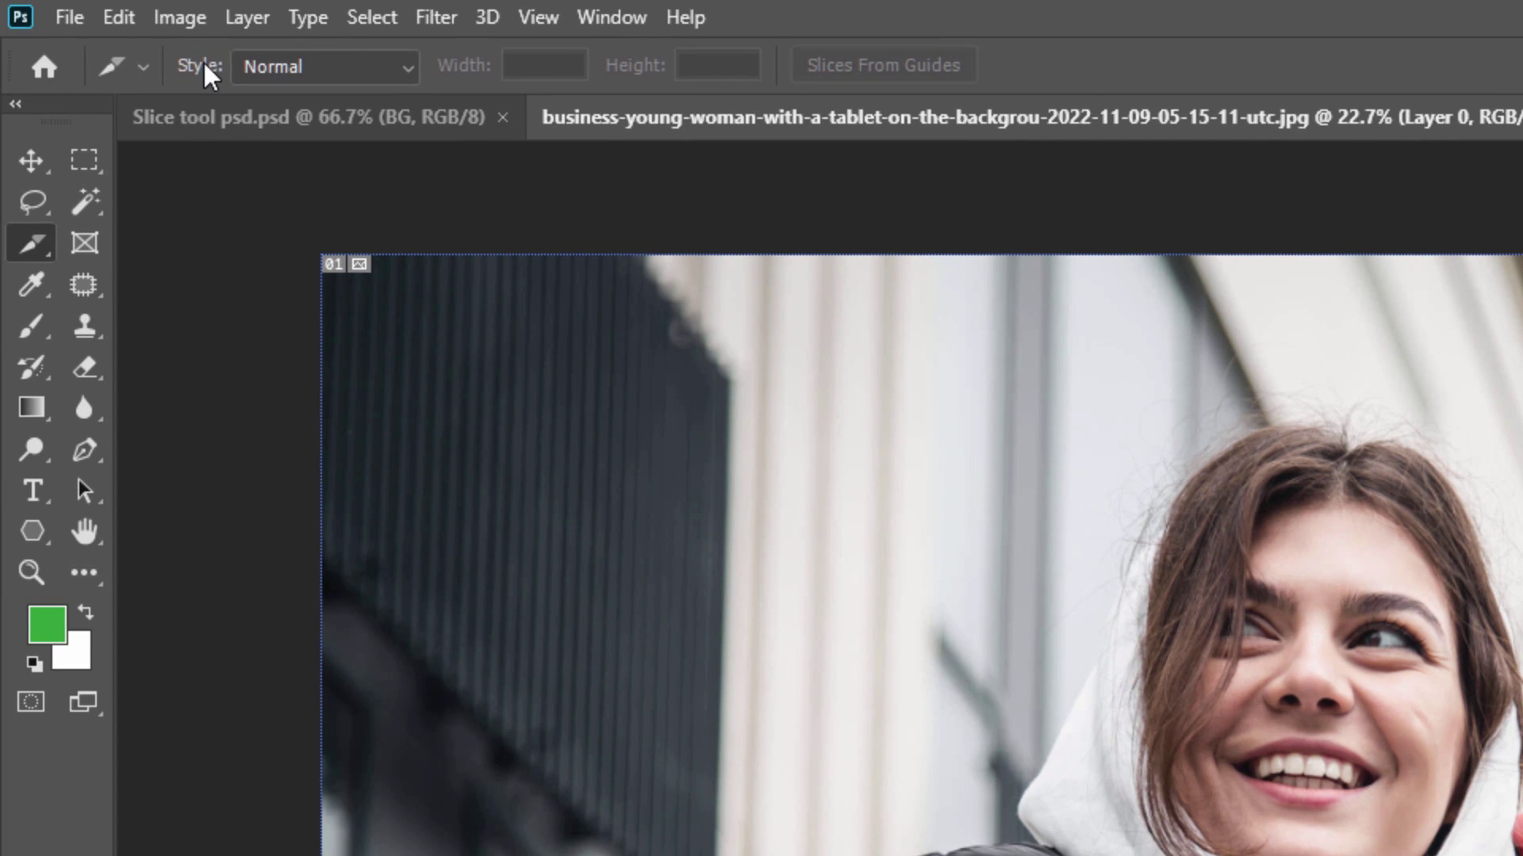
# - Try drawing a freehand slice about 8 × 5.75 in around the woman's face with the Normal style
pyautogui.click(266, 66)
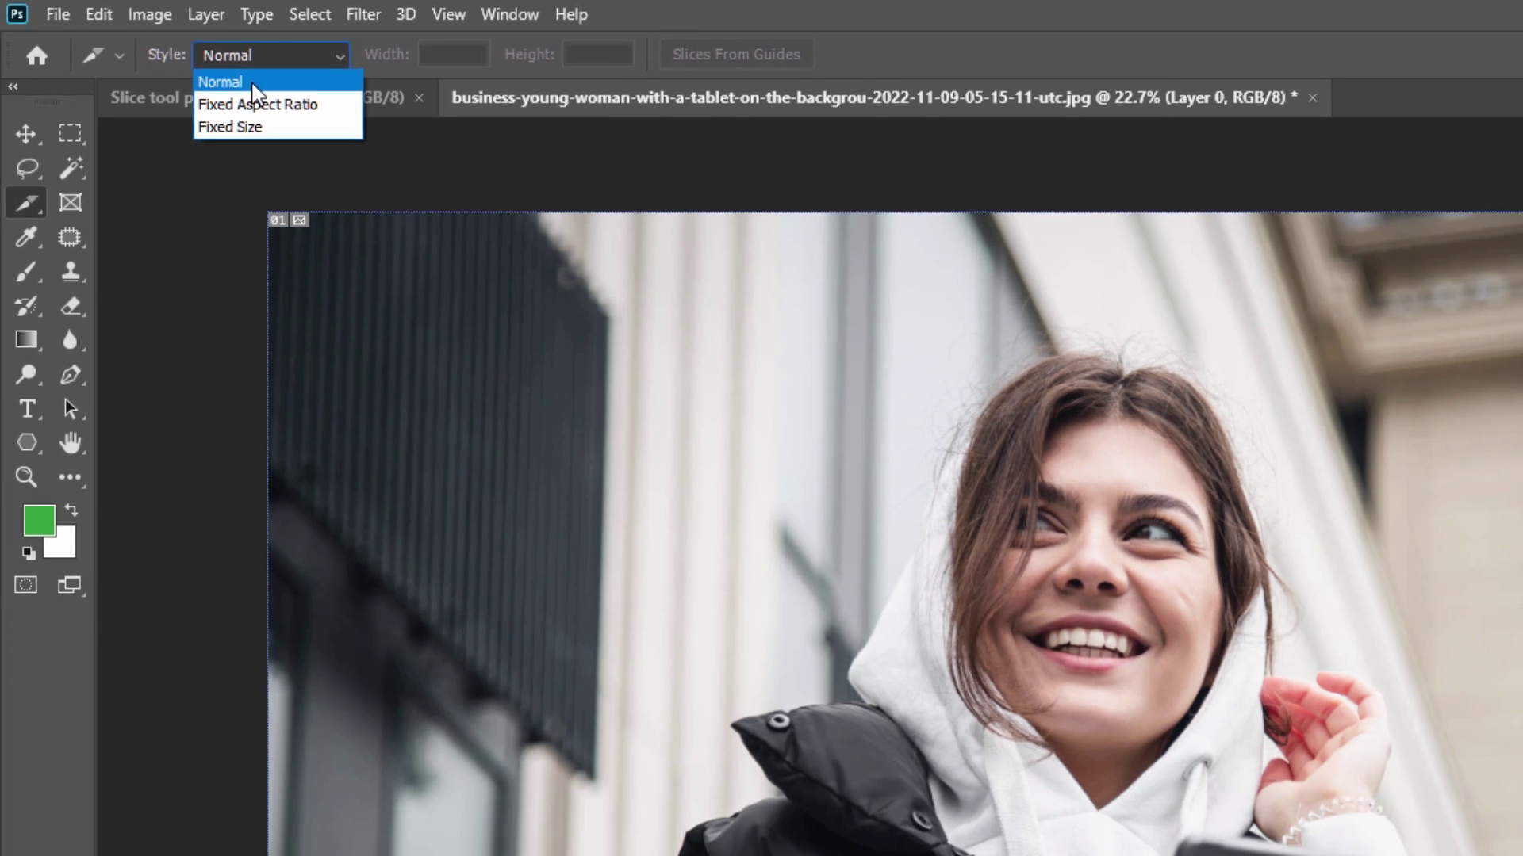
pyautogui.click(301, 98)
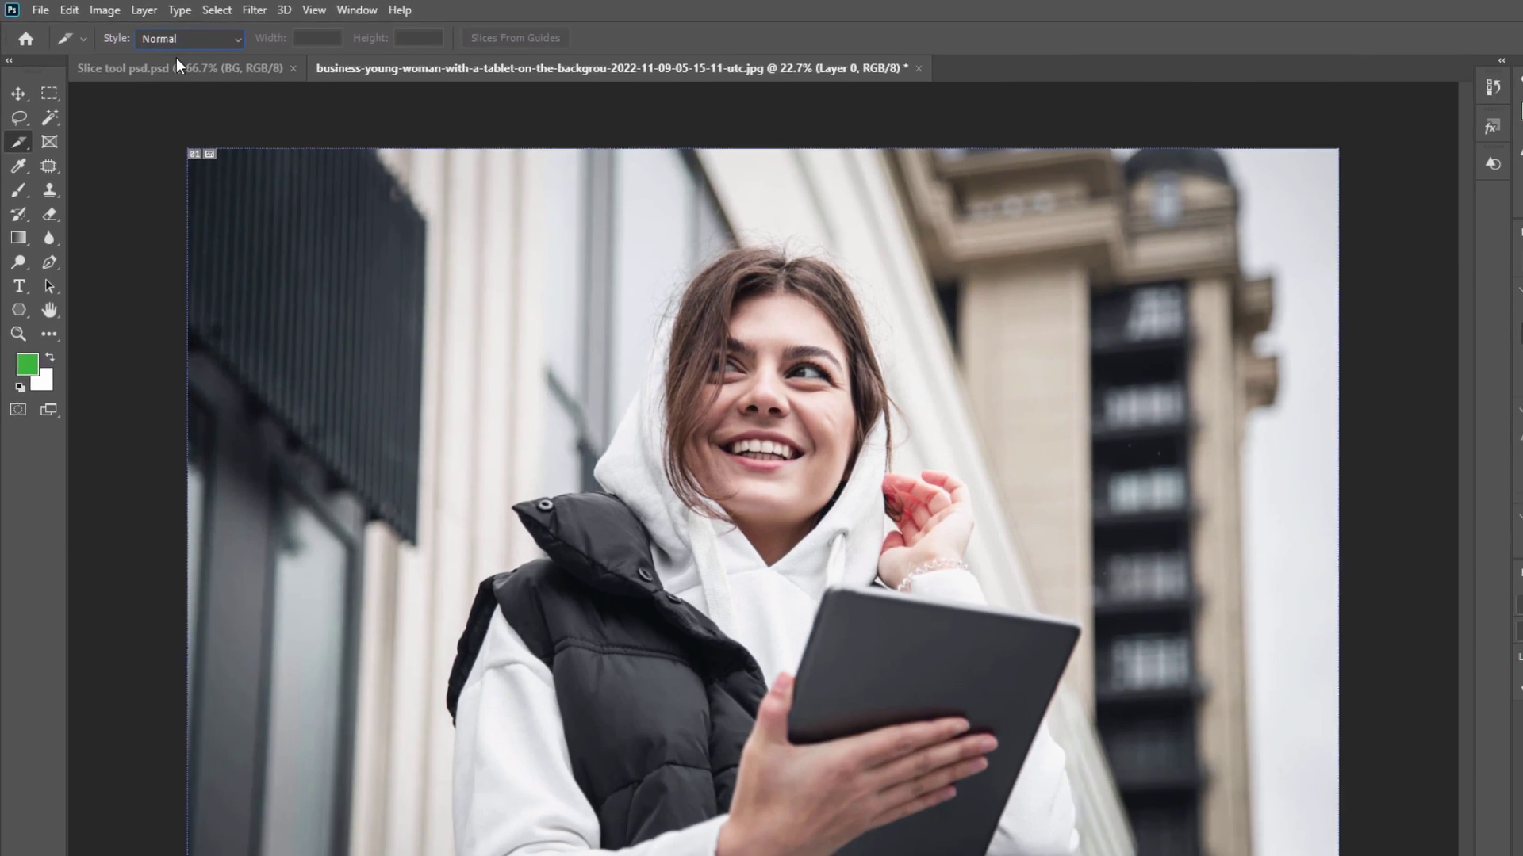
pyautogui.moveTo(554, 219); pyautogui.dragTo(957, 516)
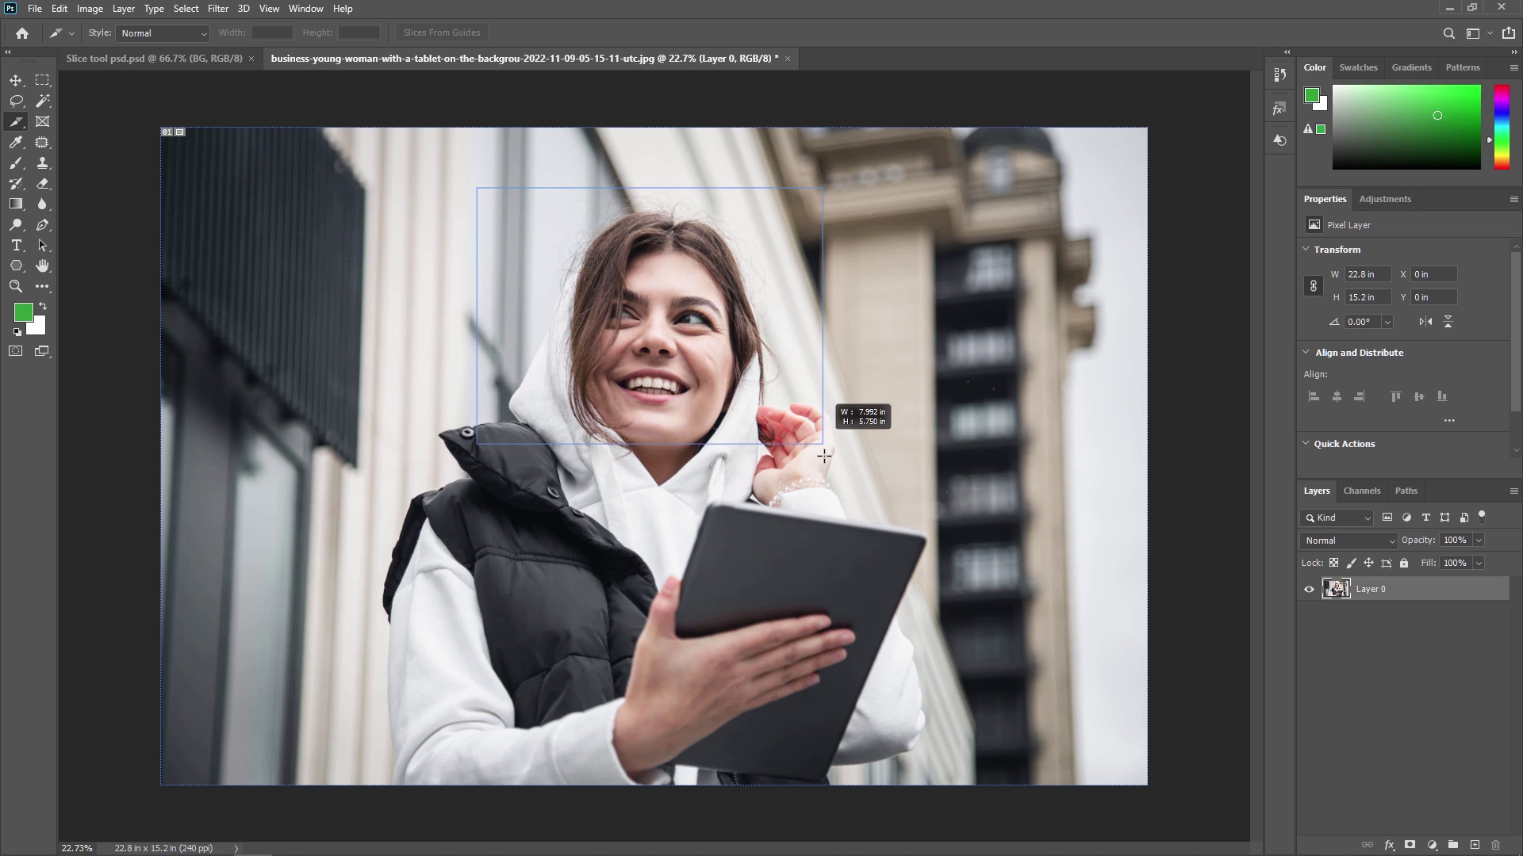
pyautogui.moveTo(824, 456); pyautogui.dragTo(822, 457)
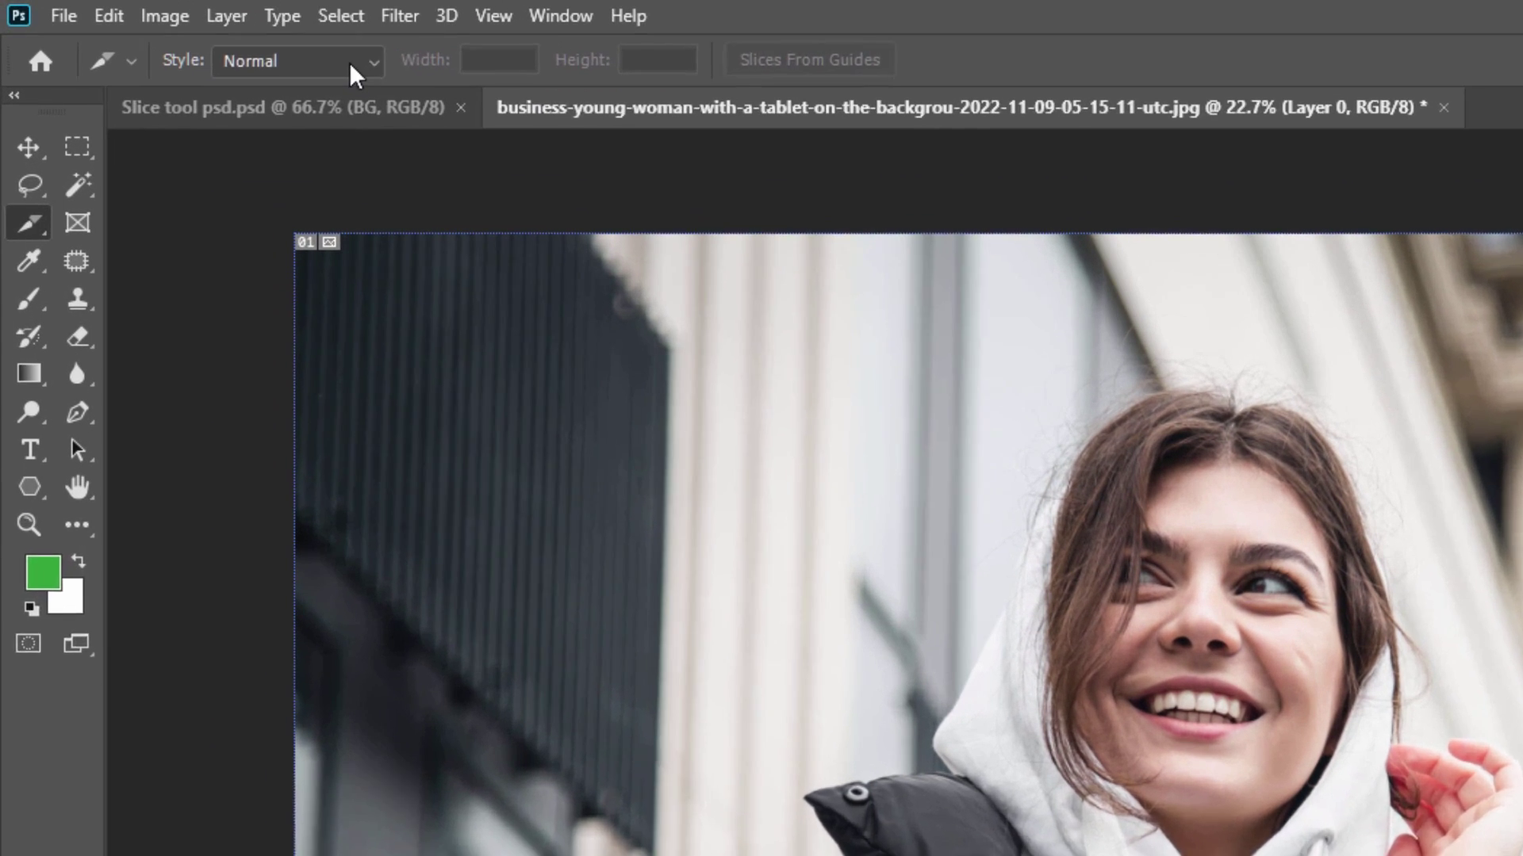
# - Try a square slice around the woman's head and torso using the Fixed Aspect Ratio style with width 5 and height 5
pyautogui.click(181, 33)
pyautogui.click(383, 126)
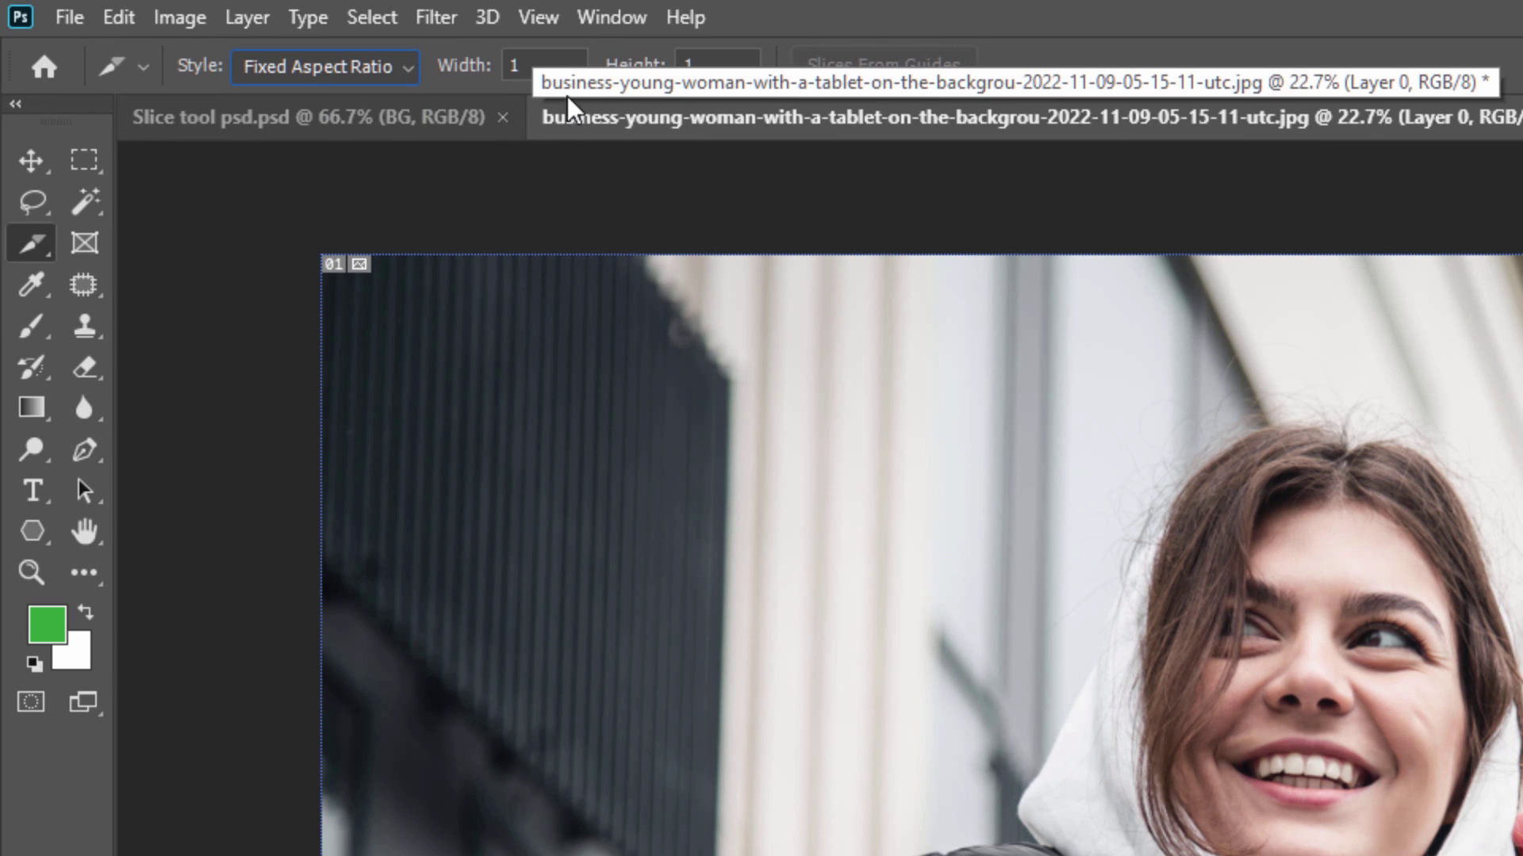
pyautogui.click(555, 69)
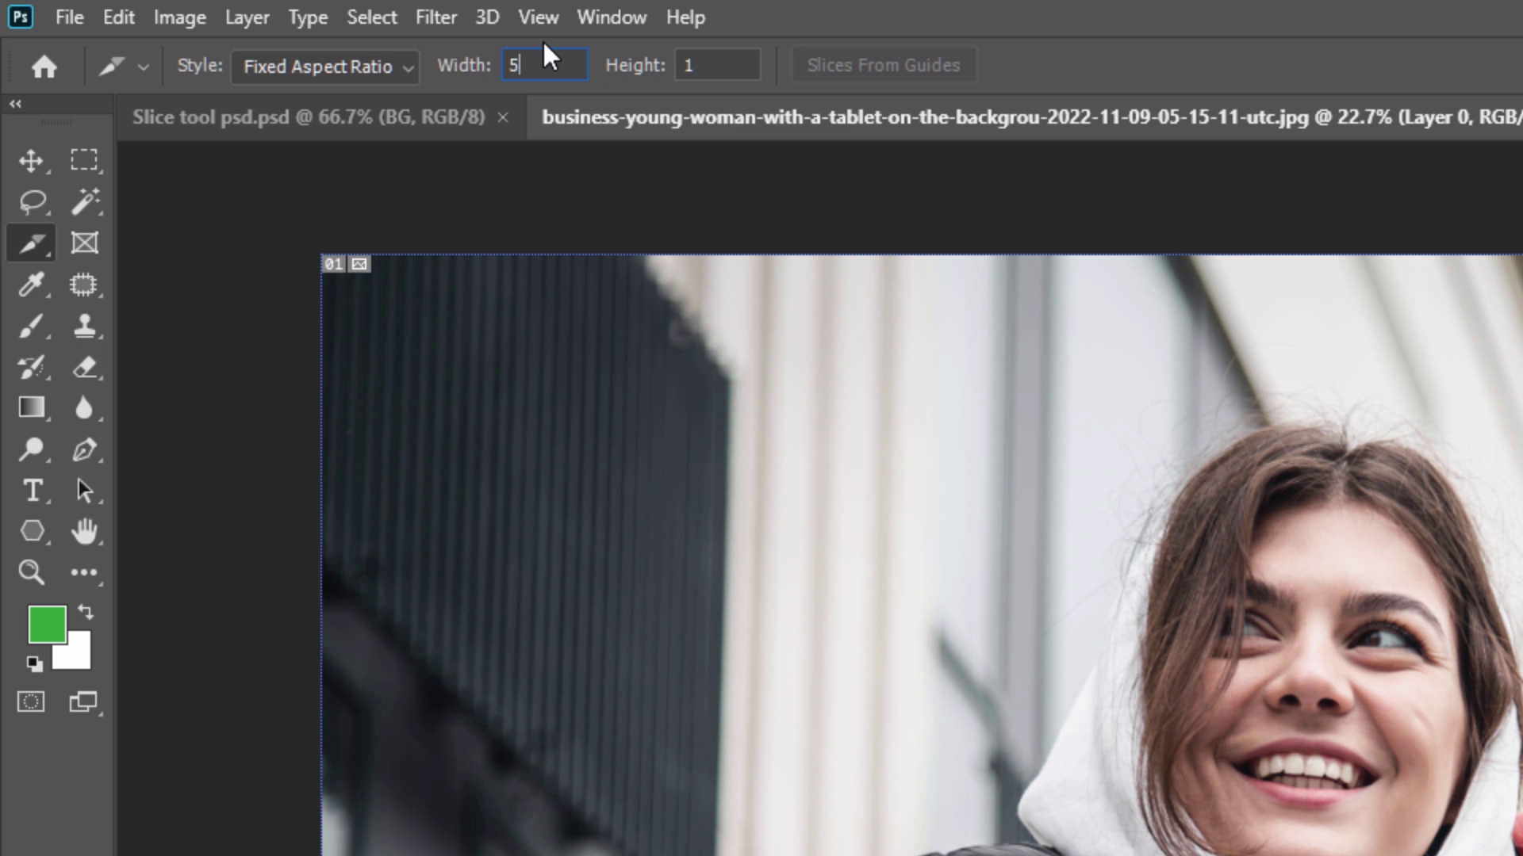
pyautogui.write('5')
pyautogui.press('Tab')
pyautogui.write('5')
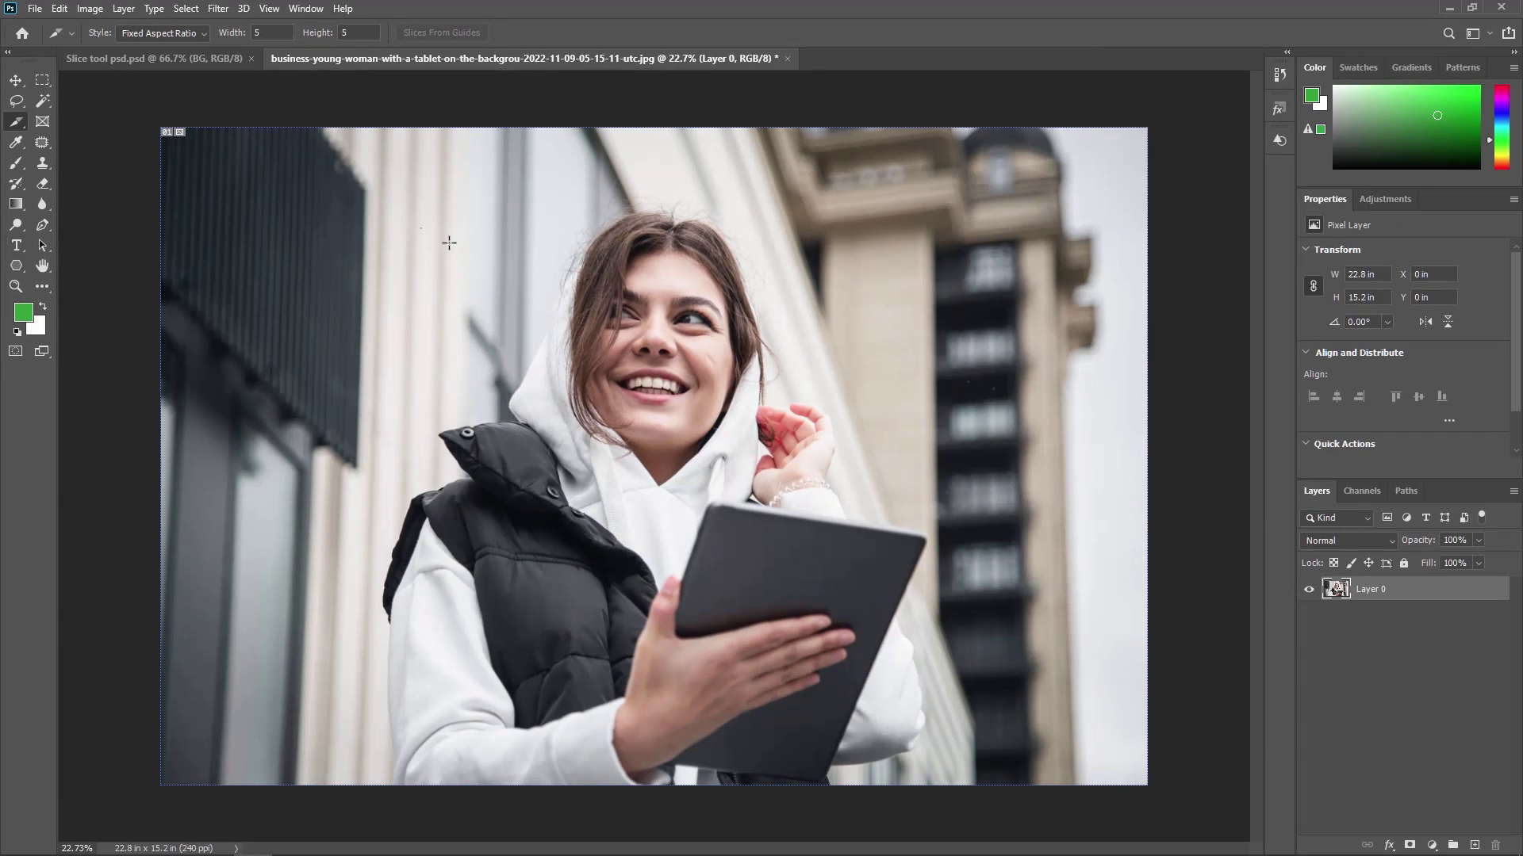
pyautogui.moveTo(421, 228); pyautogui.dragTo(881, 618)
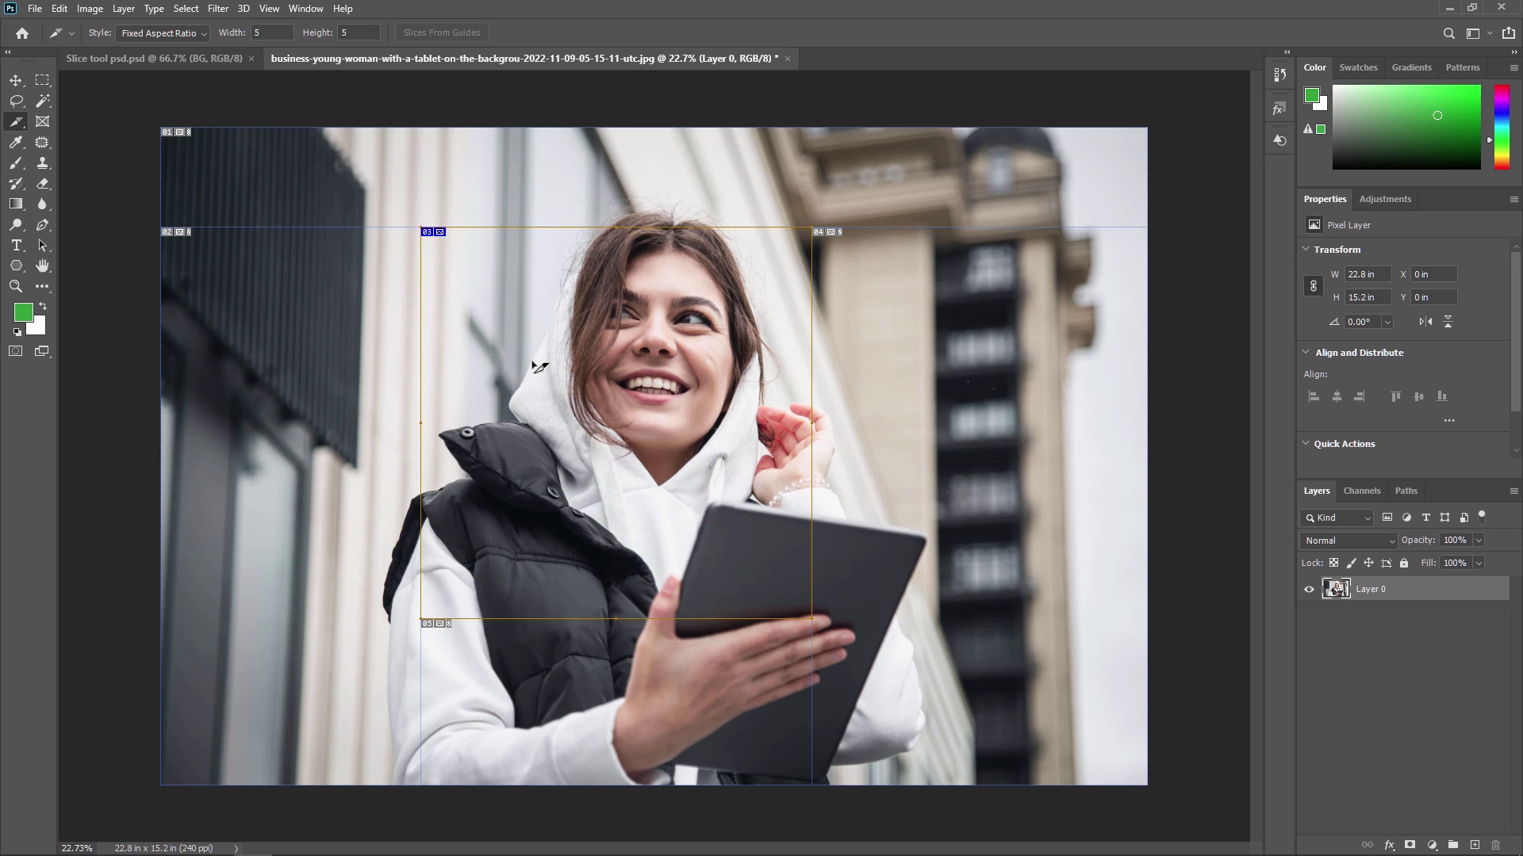
pyautogui.hotkey('ctrl', 'z')
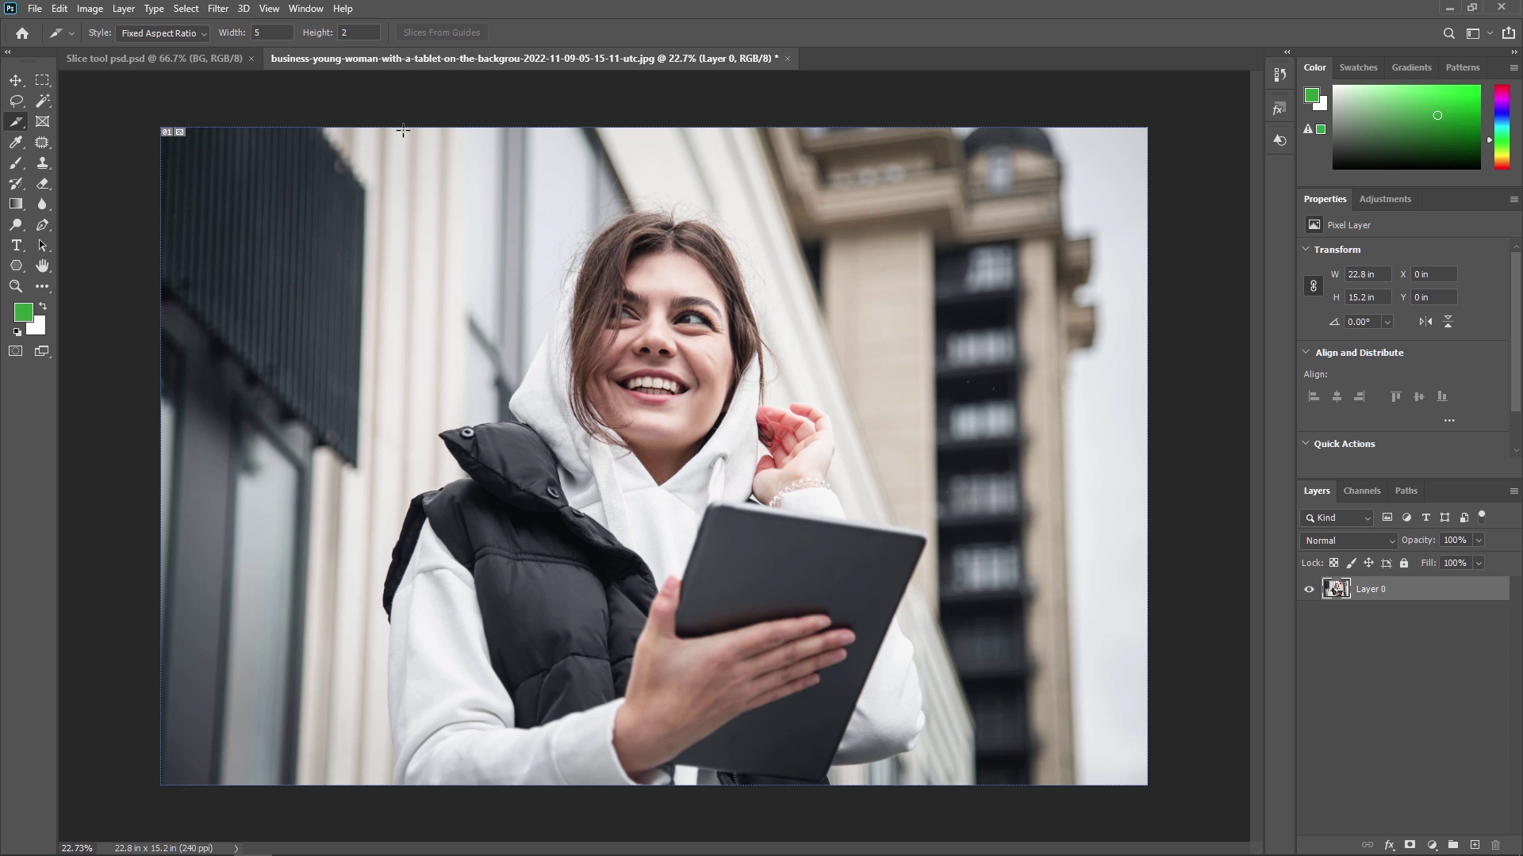
# - Try a wide slice from the woman's face across the building at a 5 to 2 fixed aspect ratio, and delete it
pyautogui.moveTo(510, 206); pyautogui.dragTo(1014, 629)
pyautogui.moveTo(1076, 674); pyautogui.dragTo(1075, 673)
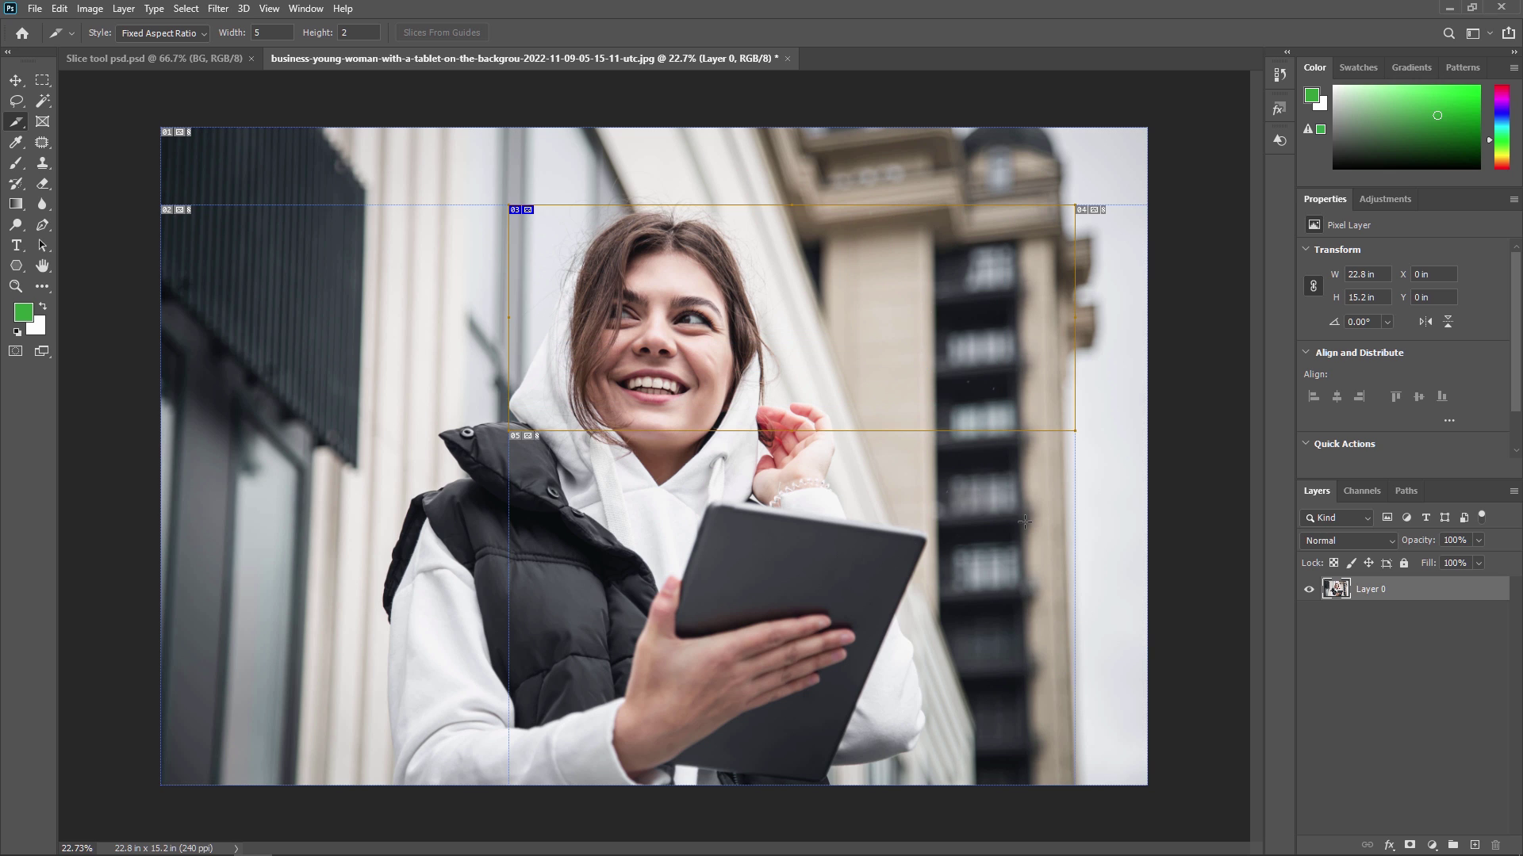
pyautogui.press('Delete')
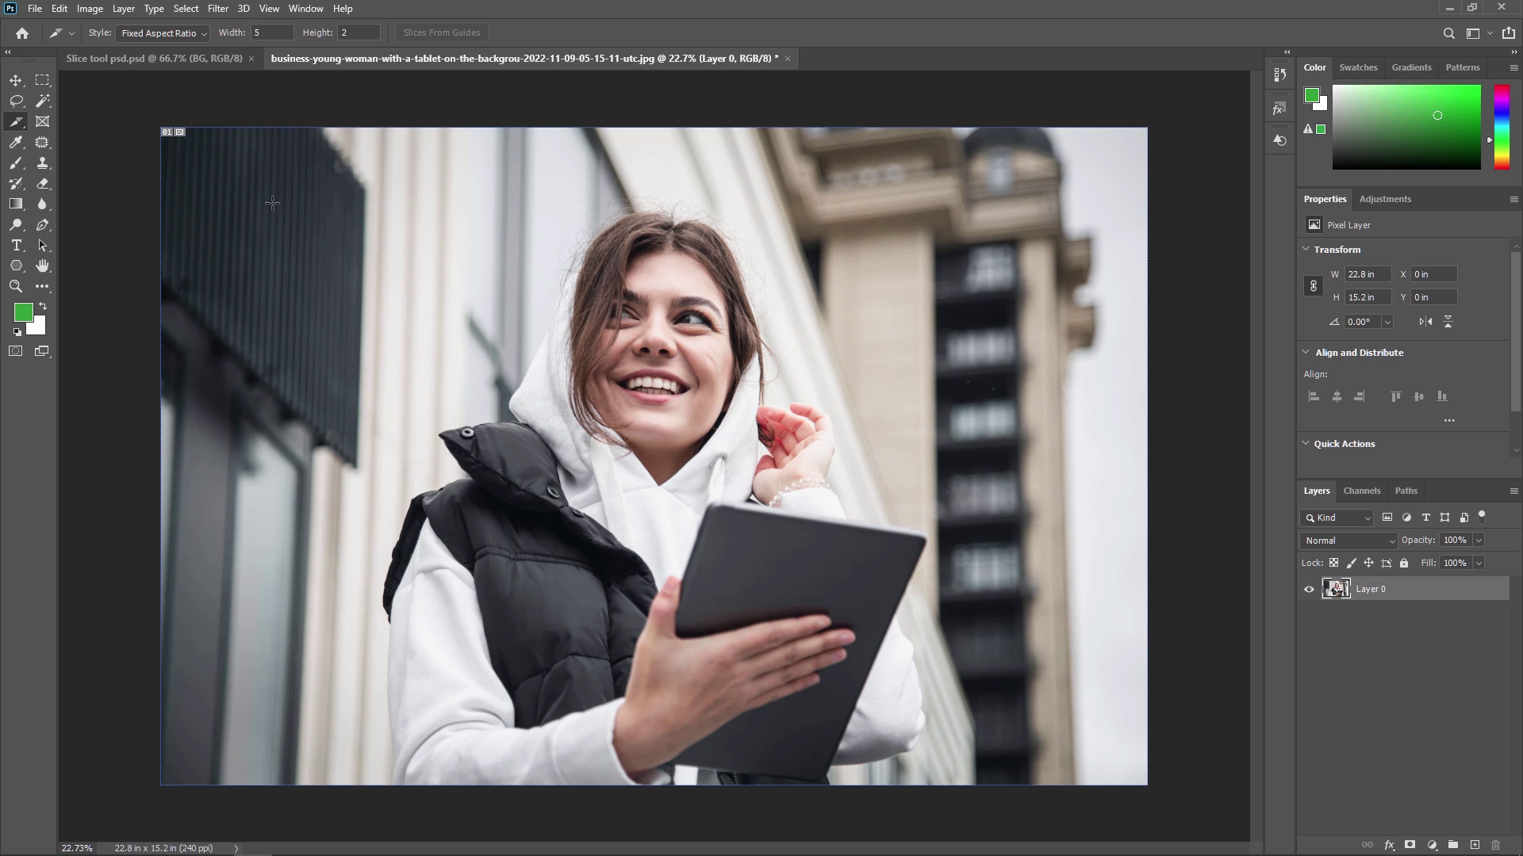
# - Set the slice style to Fixed Size with a width of 600 px and a height of 400 px
pyautogui.click(165, 34)
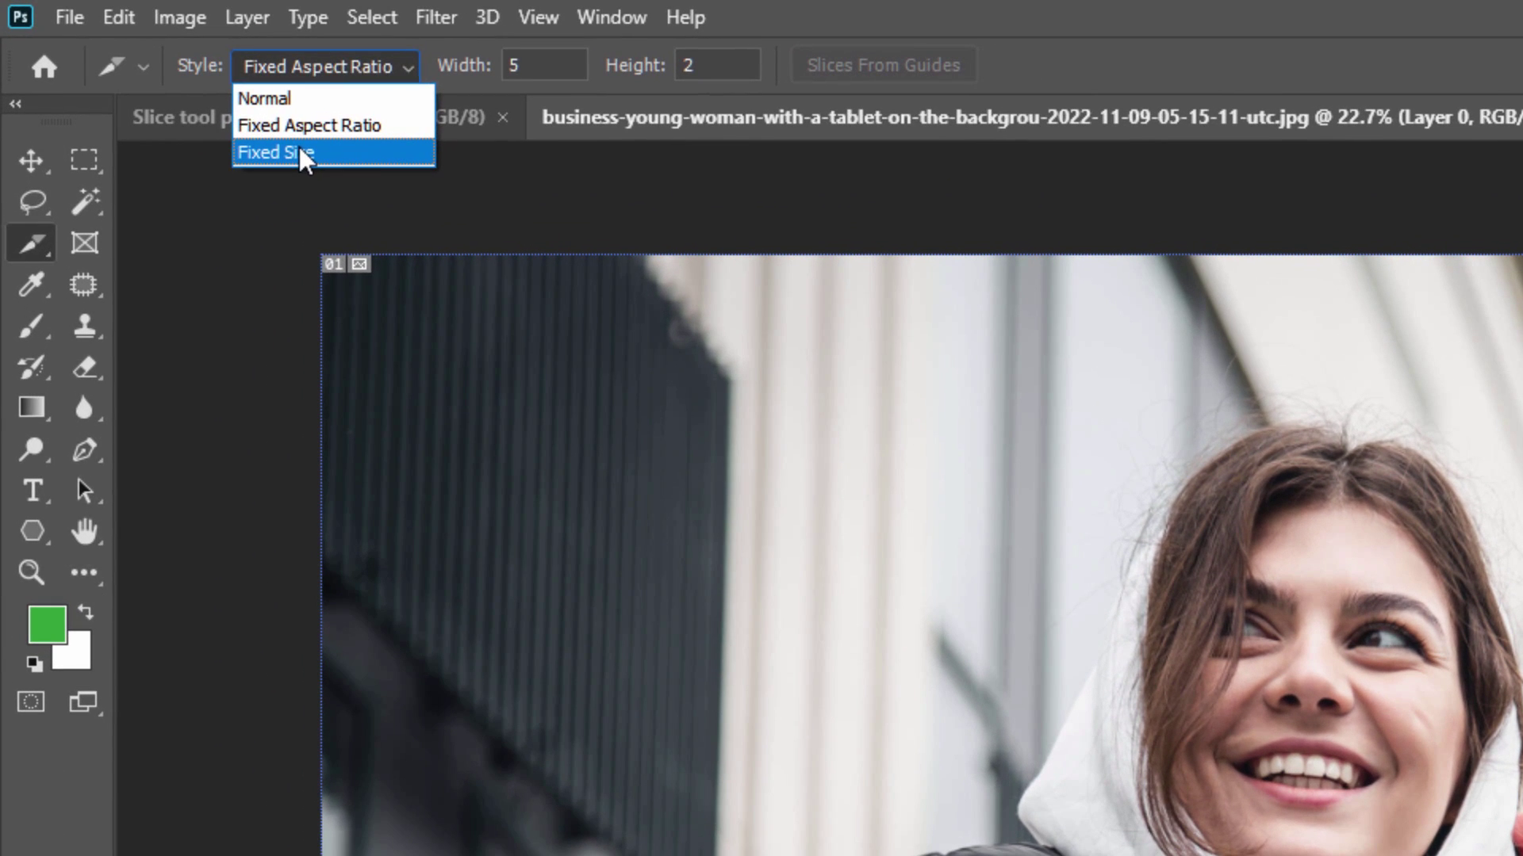
pyautogui.click(141, 76)
pyautogui.press('Tab')
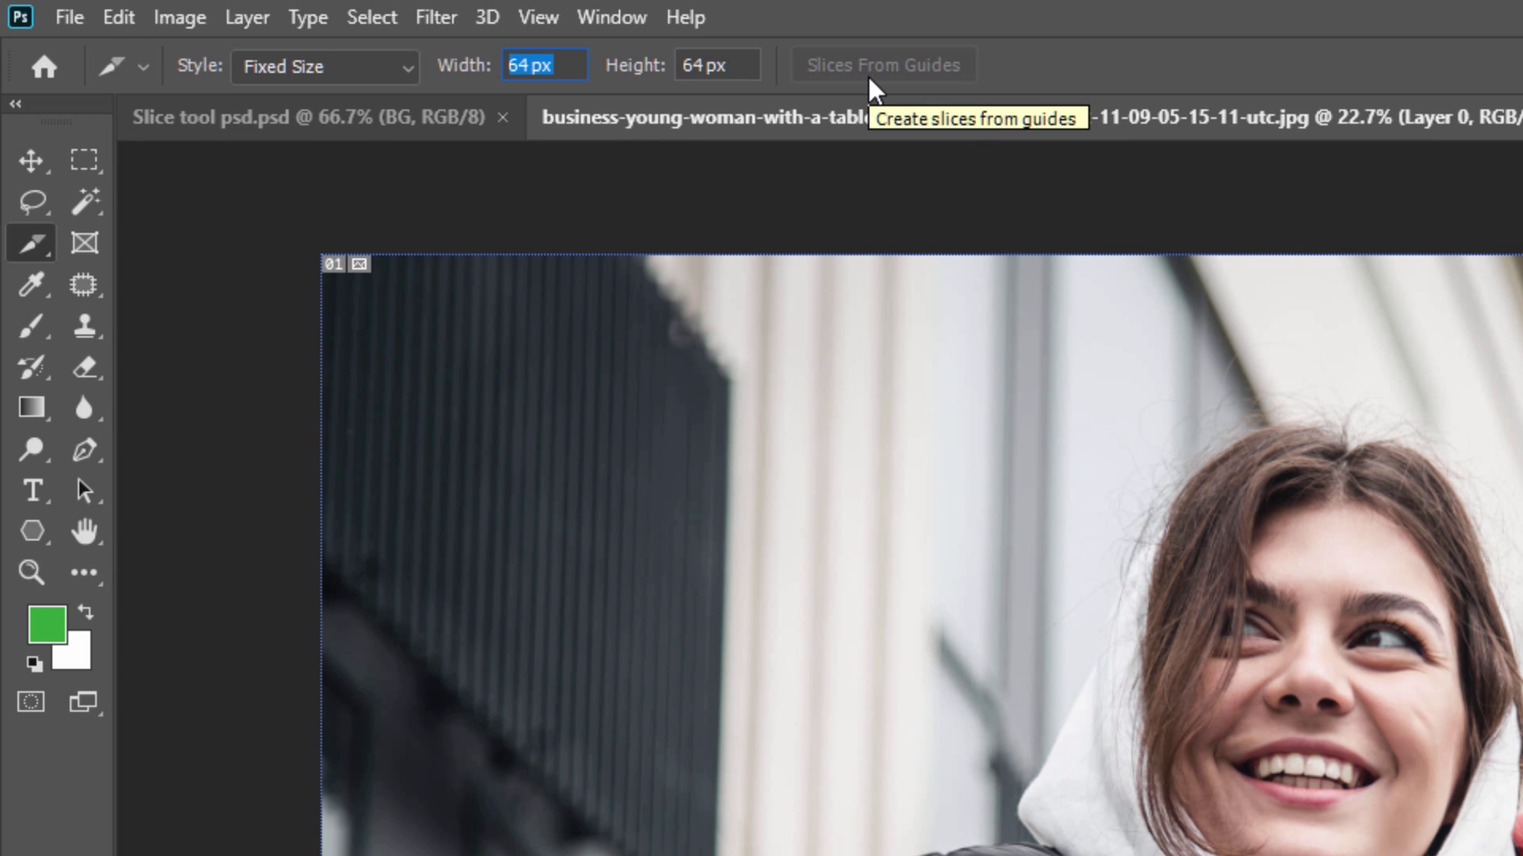
pyautogui.write('600')
pyautogui.press('Tab')
pyautogui.write('400')
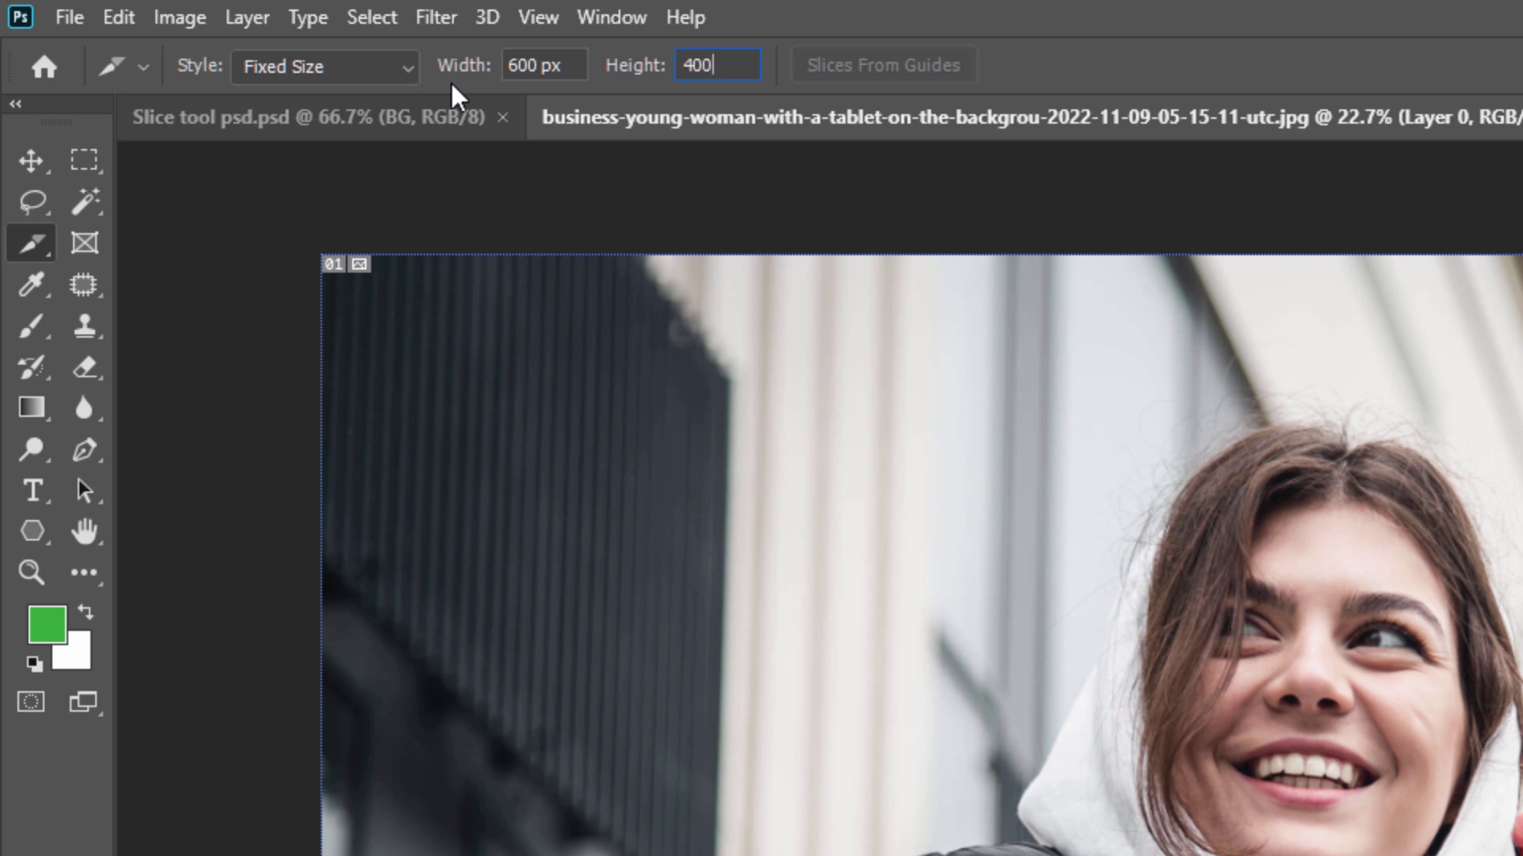
pyautogui.press('Return')
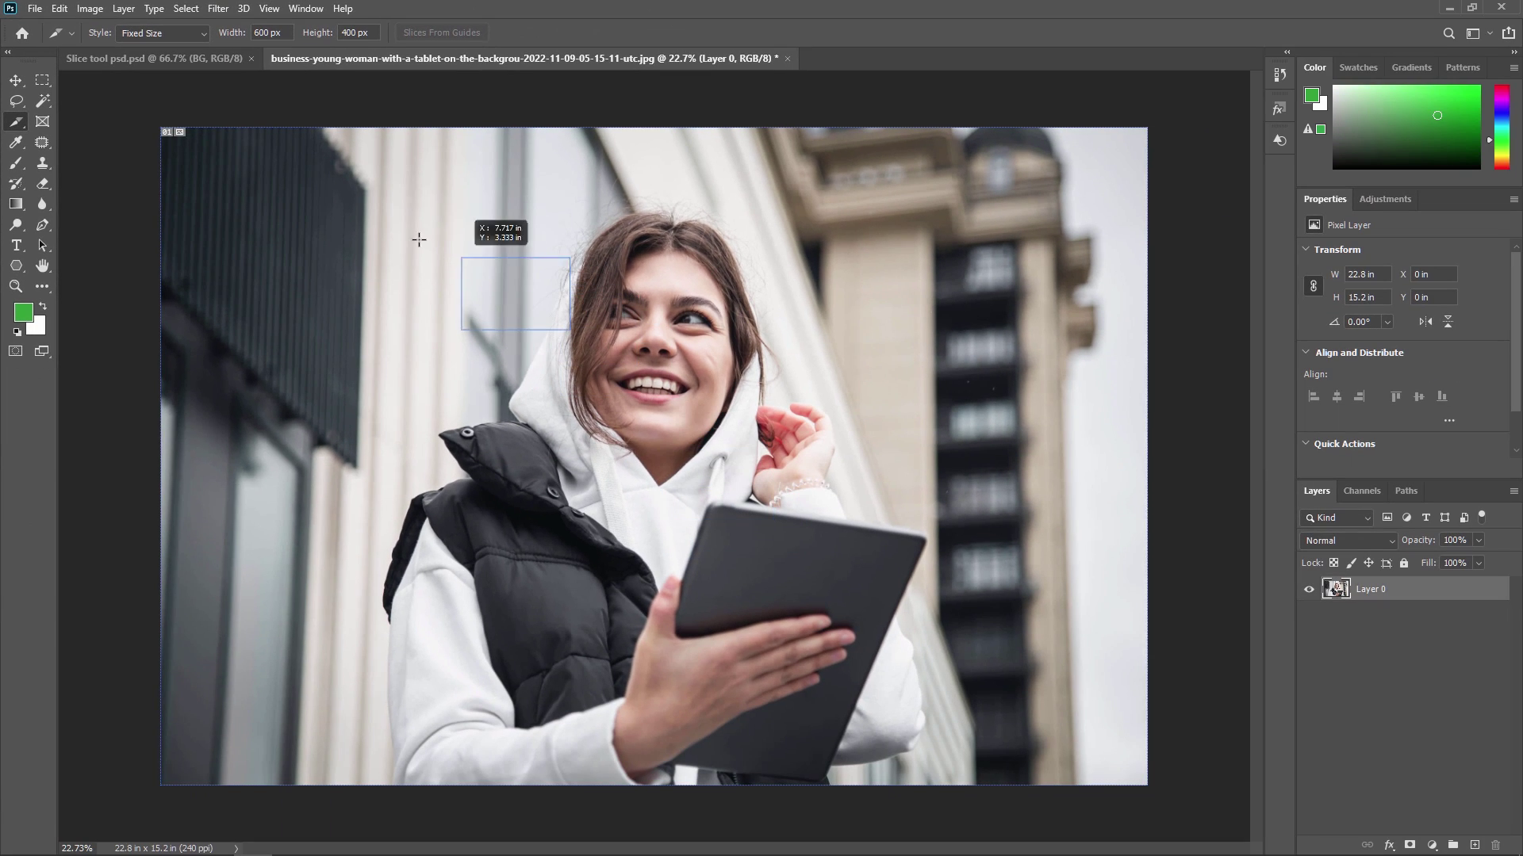
# - Place 600 × 400 px slices at scattered spots over the walls, windows and buildings, plus one at the tablet's upper edge
pyautogui.click(526, 303)
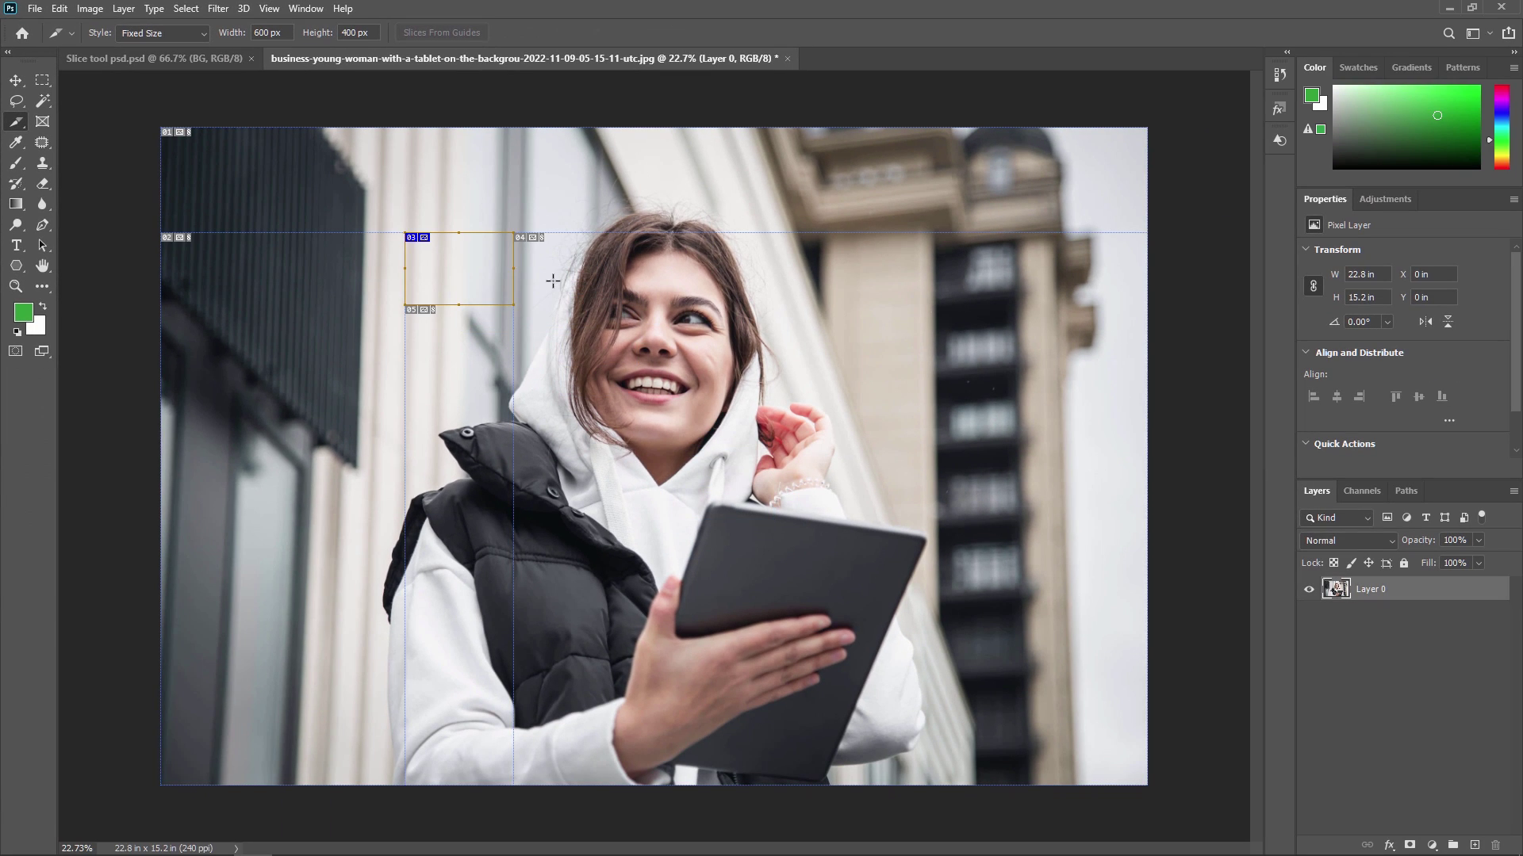
pyautogui.click(971, 405)
pyautogui.click(944, 463)
pyautogui.click(978, 337)
pyautogui.click(760, 157)
pyautogui.click(322, 504)
pyautogui.click(264, 673)
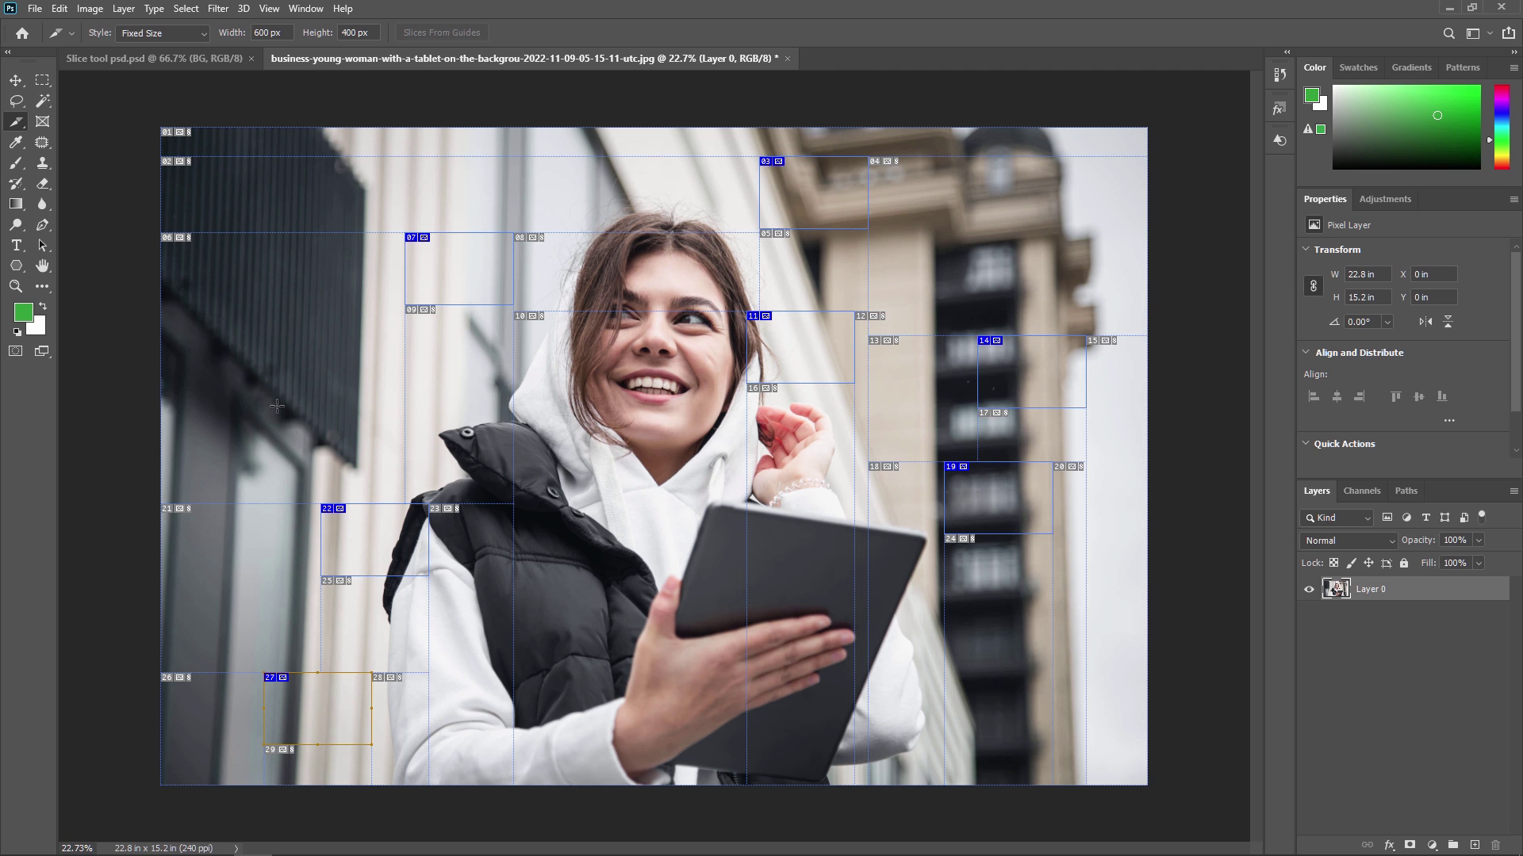
pyautogui.click(278, 353)
pyautogui.click(268, 263)
pyautogui.click(440, 195)
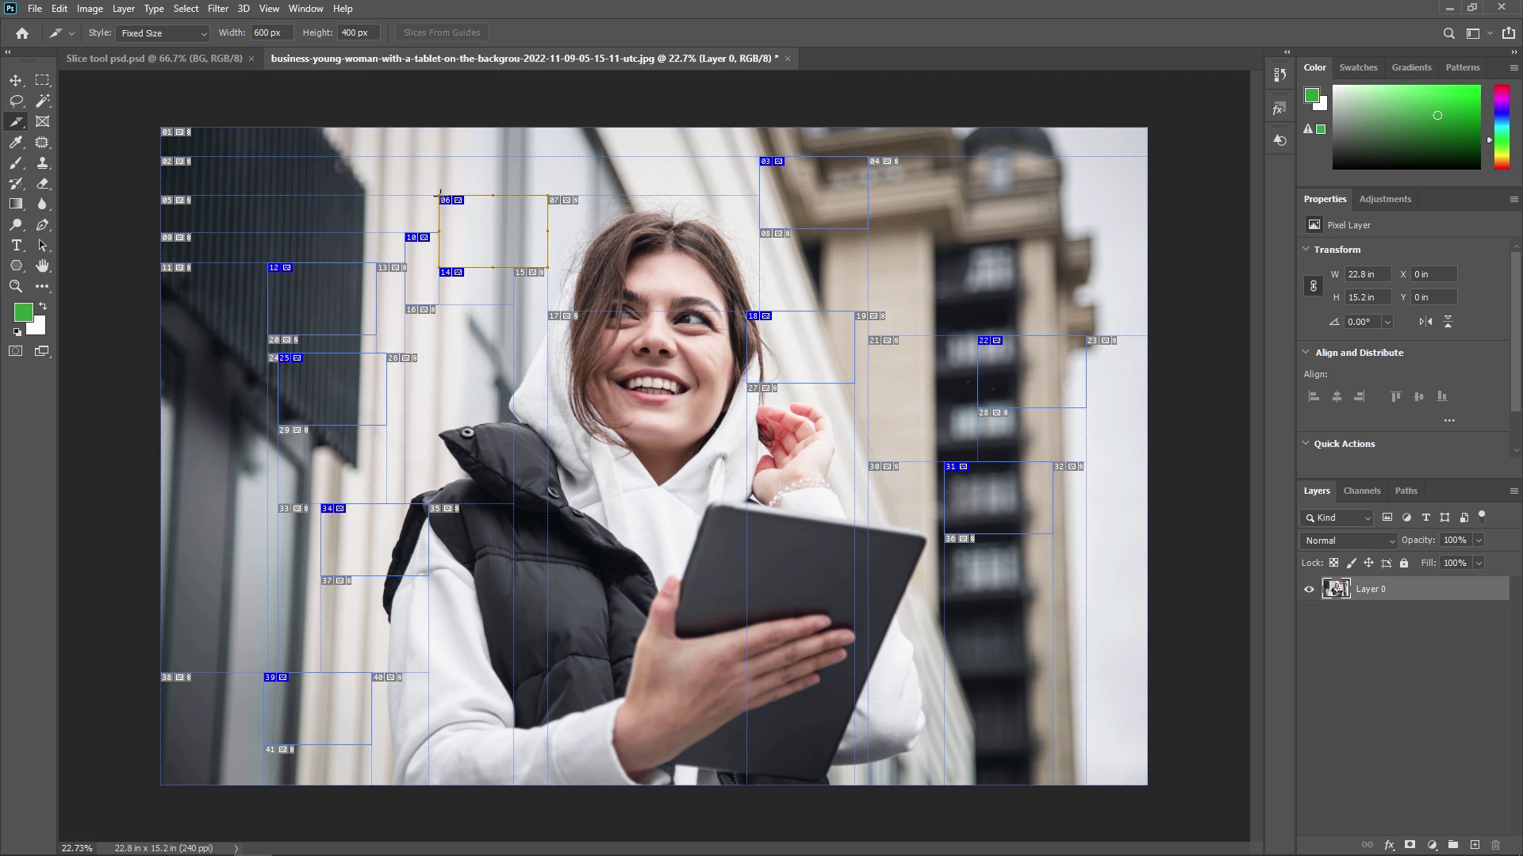
pyautogui.click(264, 153)
pyautogui.click(209, 386)
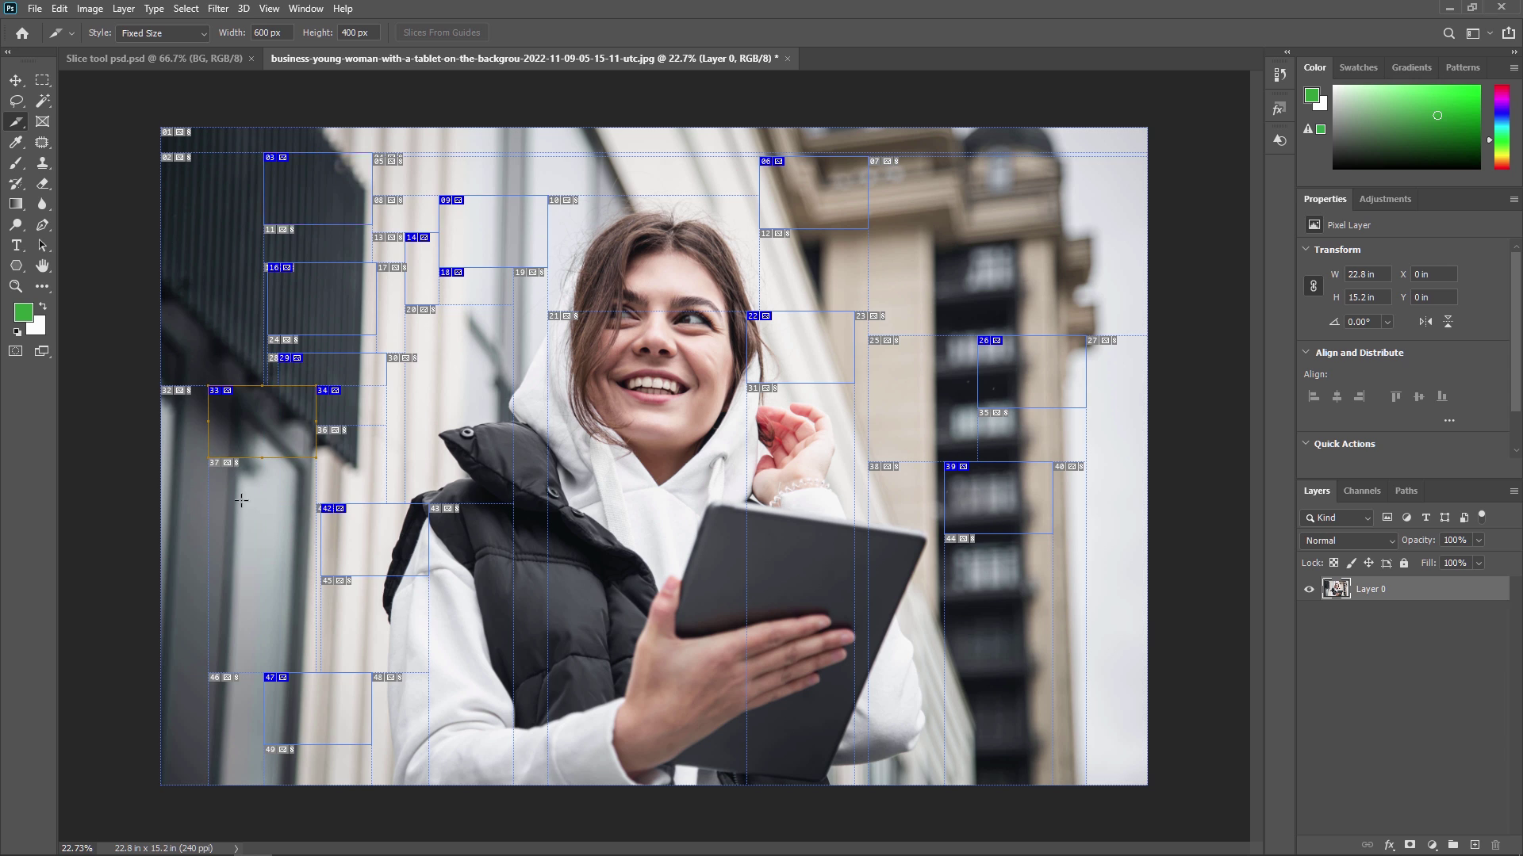
pyautogui.click(981, 675)
pyautogui.click(797, 464)
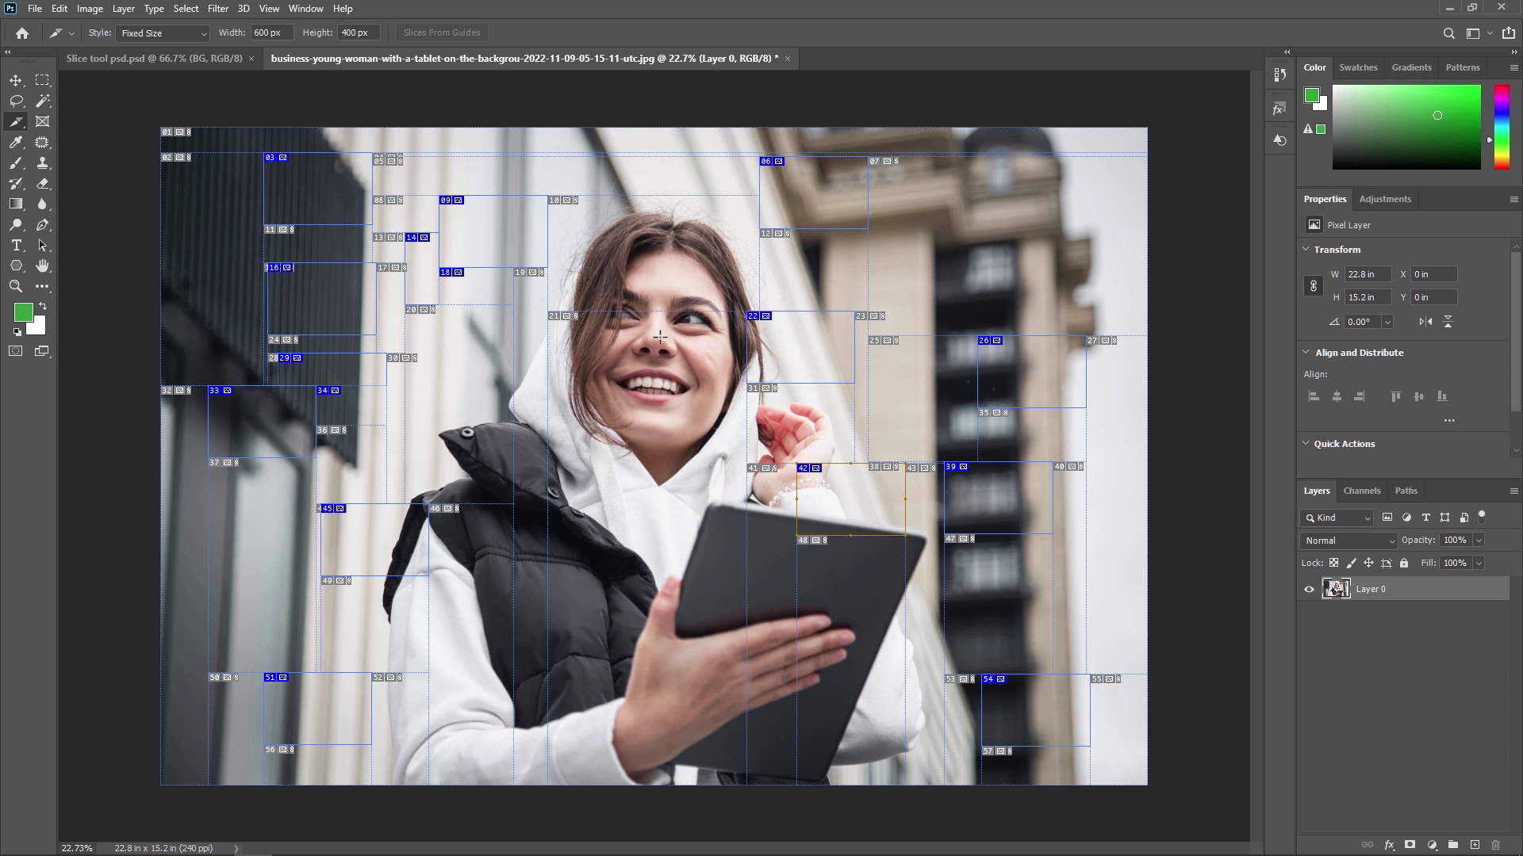
# - Place further 600 × 400 px slices close together over the woman's face, hair and hood
pyautogui.click(630, 353)
pyautogui.click(708, 295)
pyautogui.click(600, 296)
pyautogui.click(581, 396)
pyautogui.click(668, 396)
pyautogui.click(560, 438)
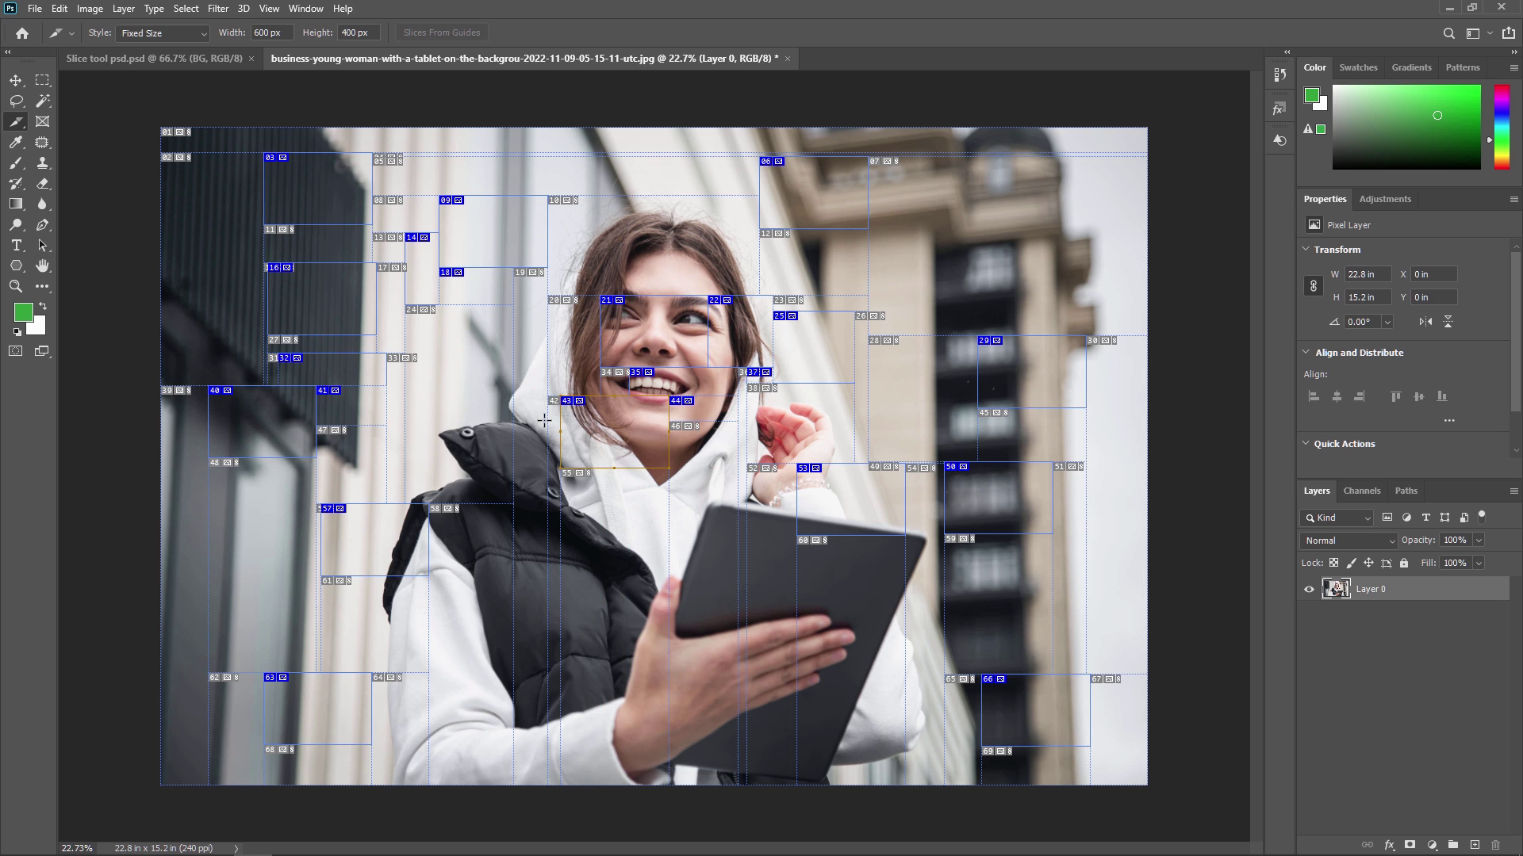
pyautogui.click(474, 366)
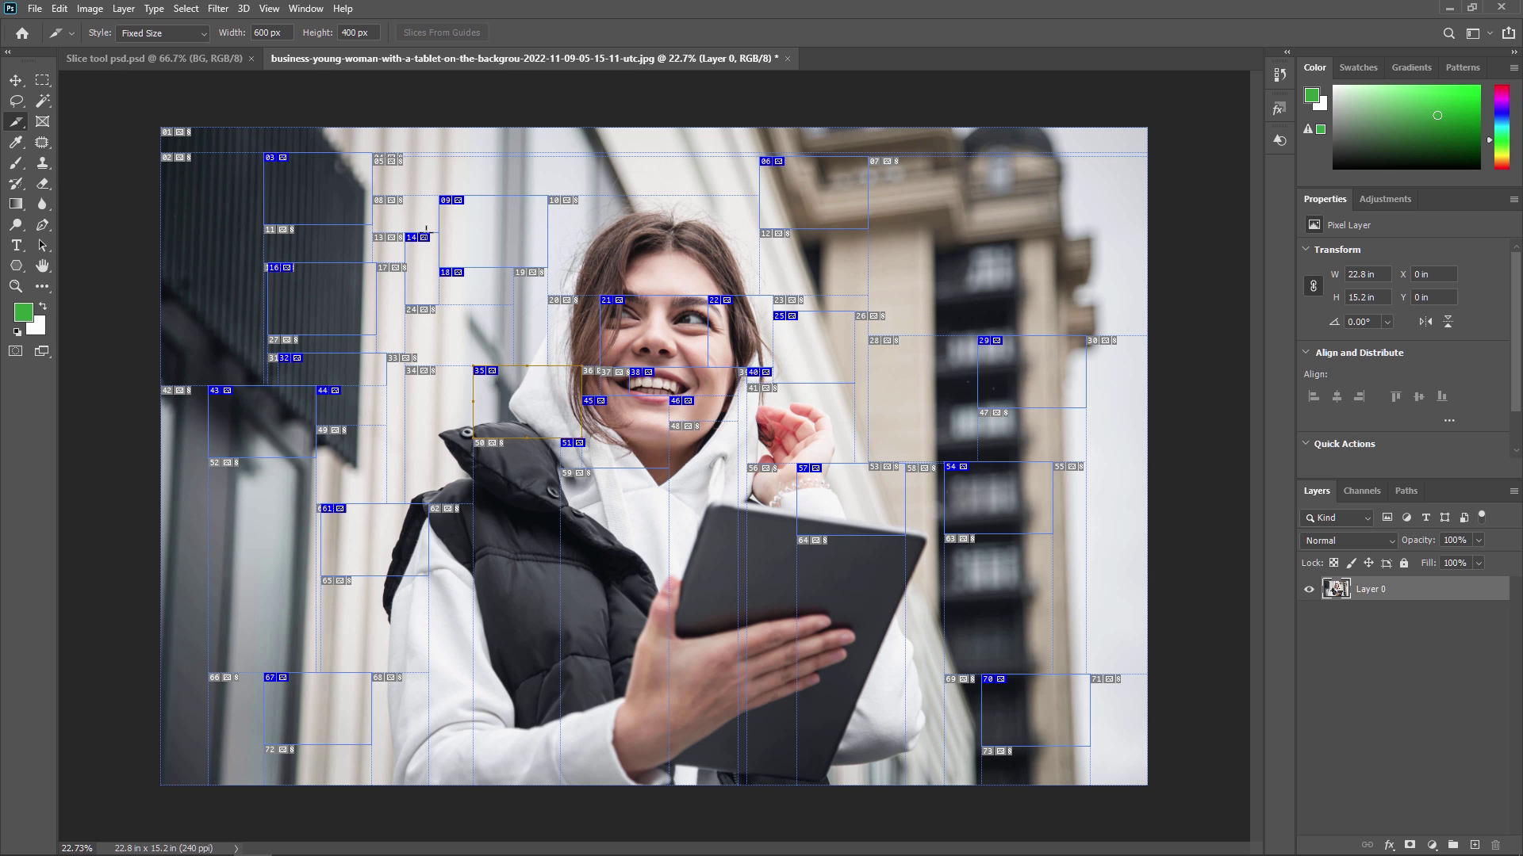
# - Open the photo in Save for Web, fit the whole image in the preview and select the slice over the woman's hair
pyautogui.click(35, 9)
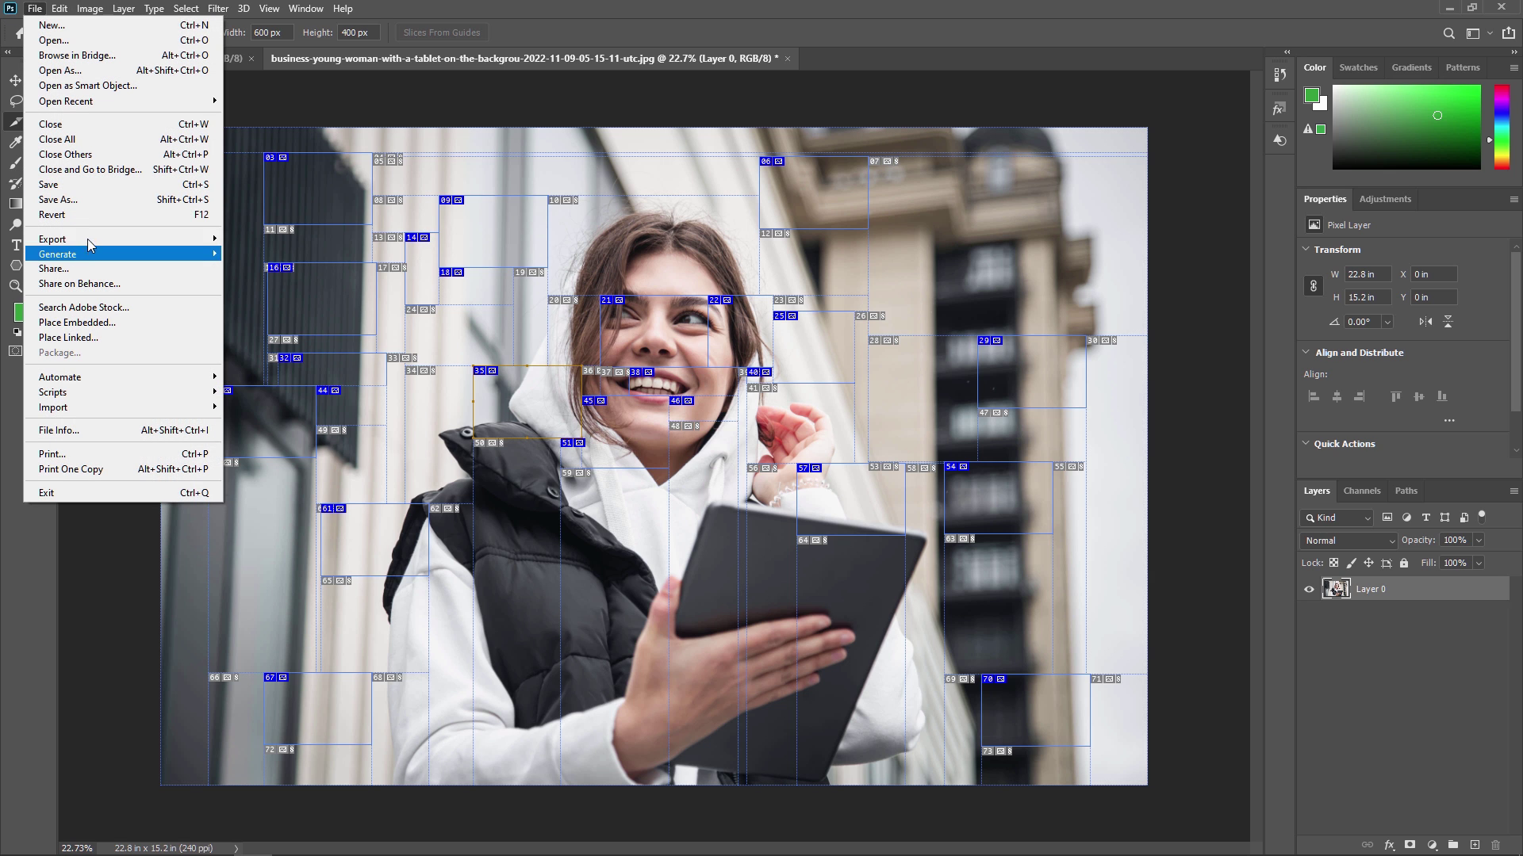
pyautogui.moveTo(89, 239)
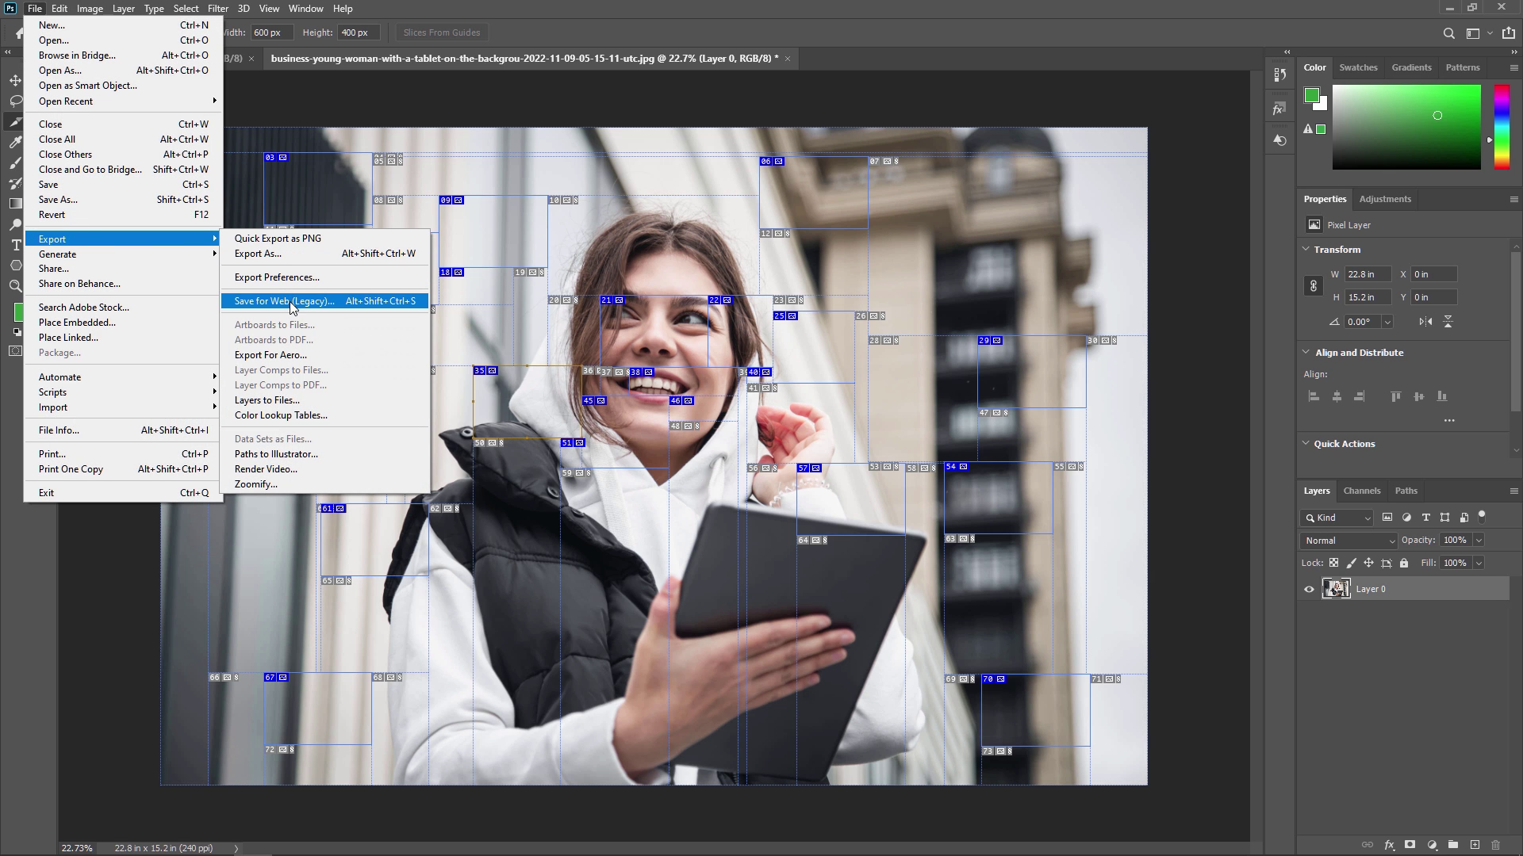
pyautogui.click(1207, 478)
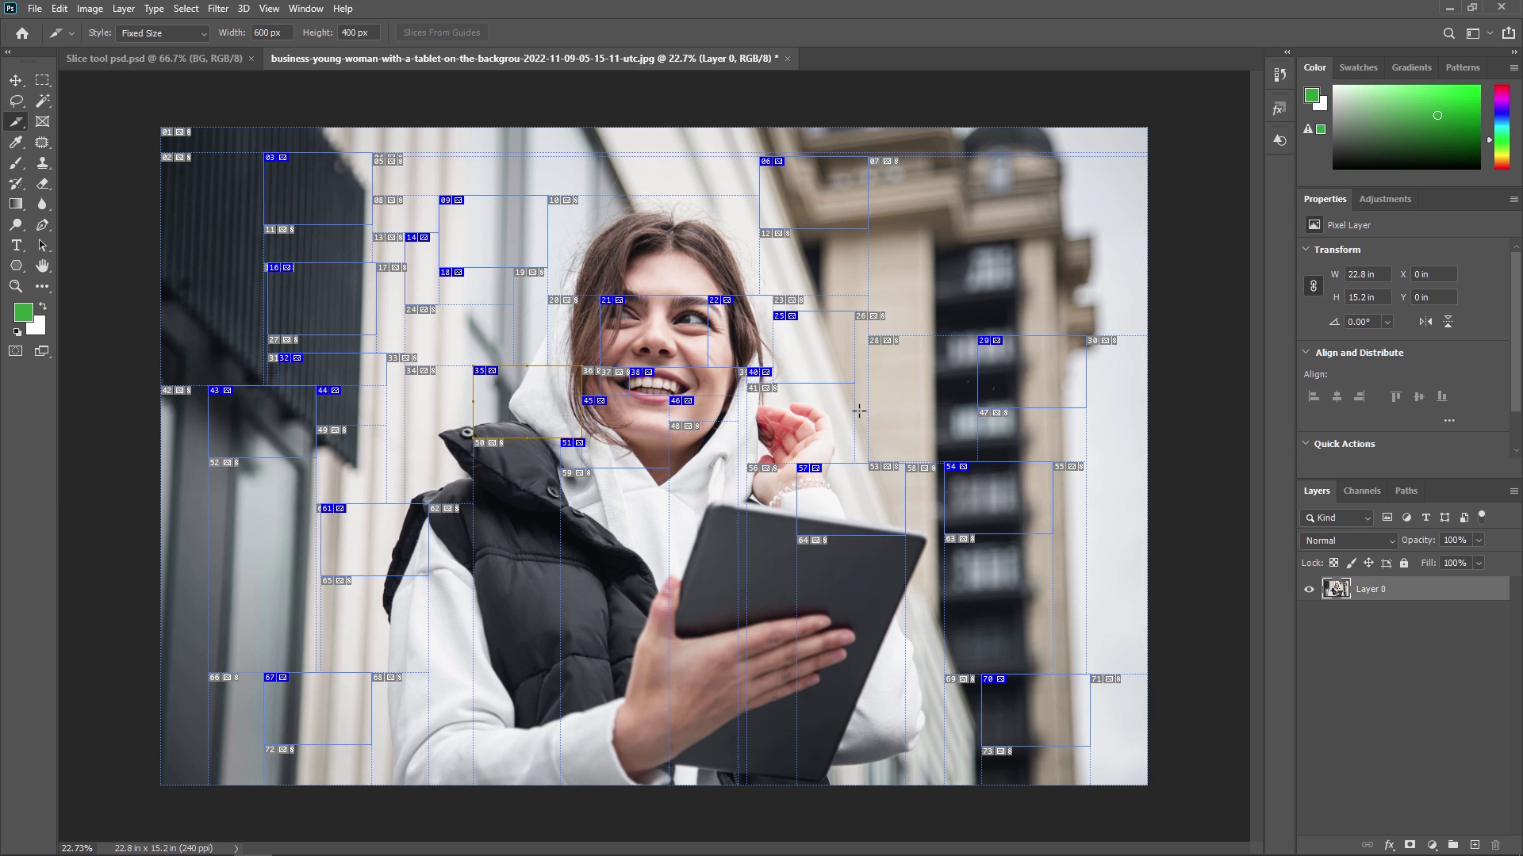
pyautogui.hotkey('ctrl', 'alt', 'shift', 's')
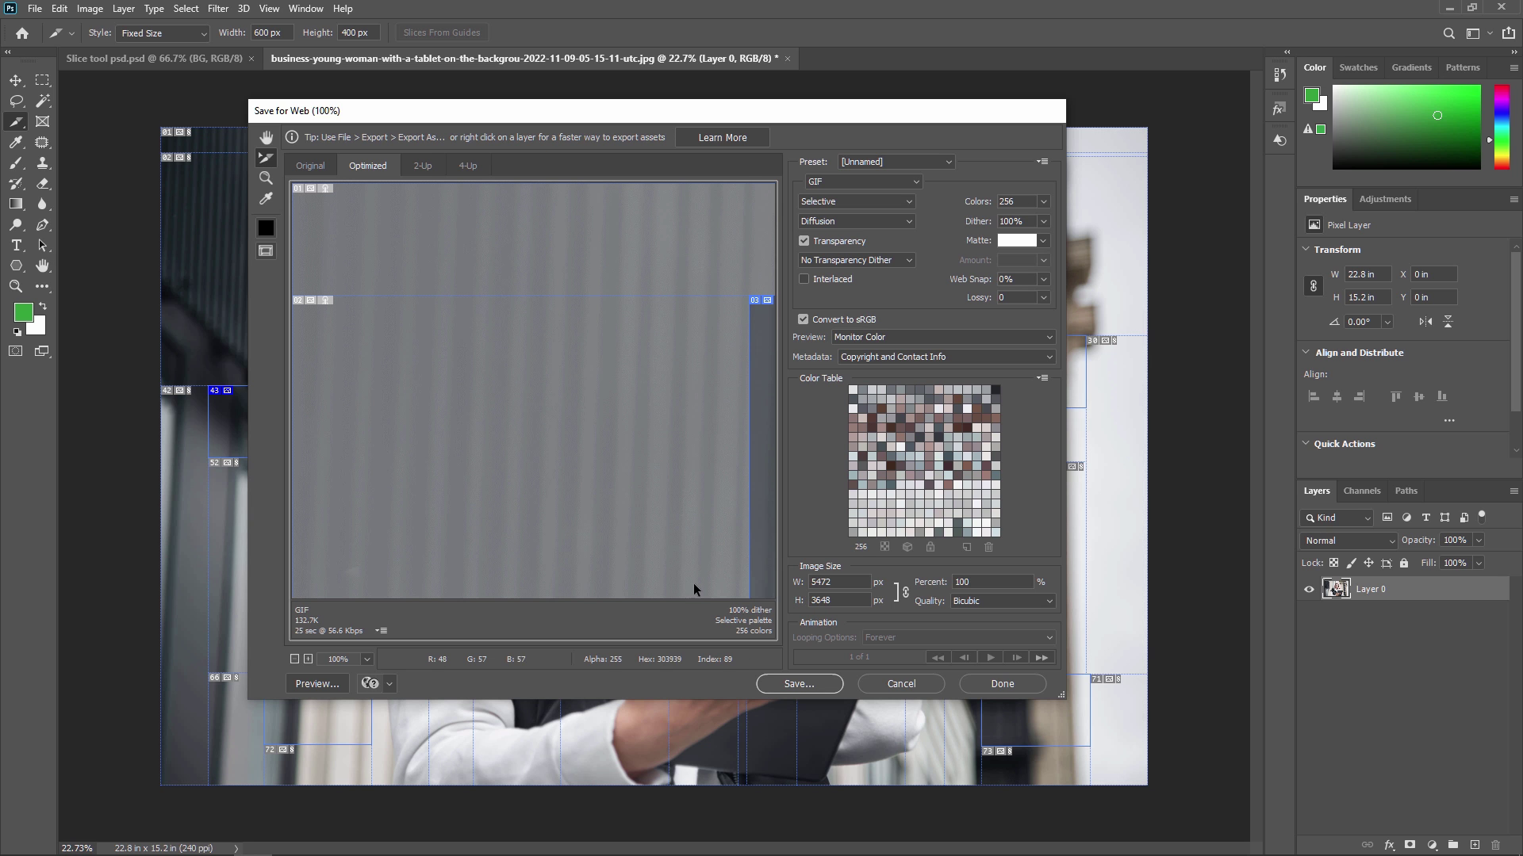
pyautogui.click(295, 659)
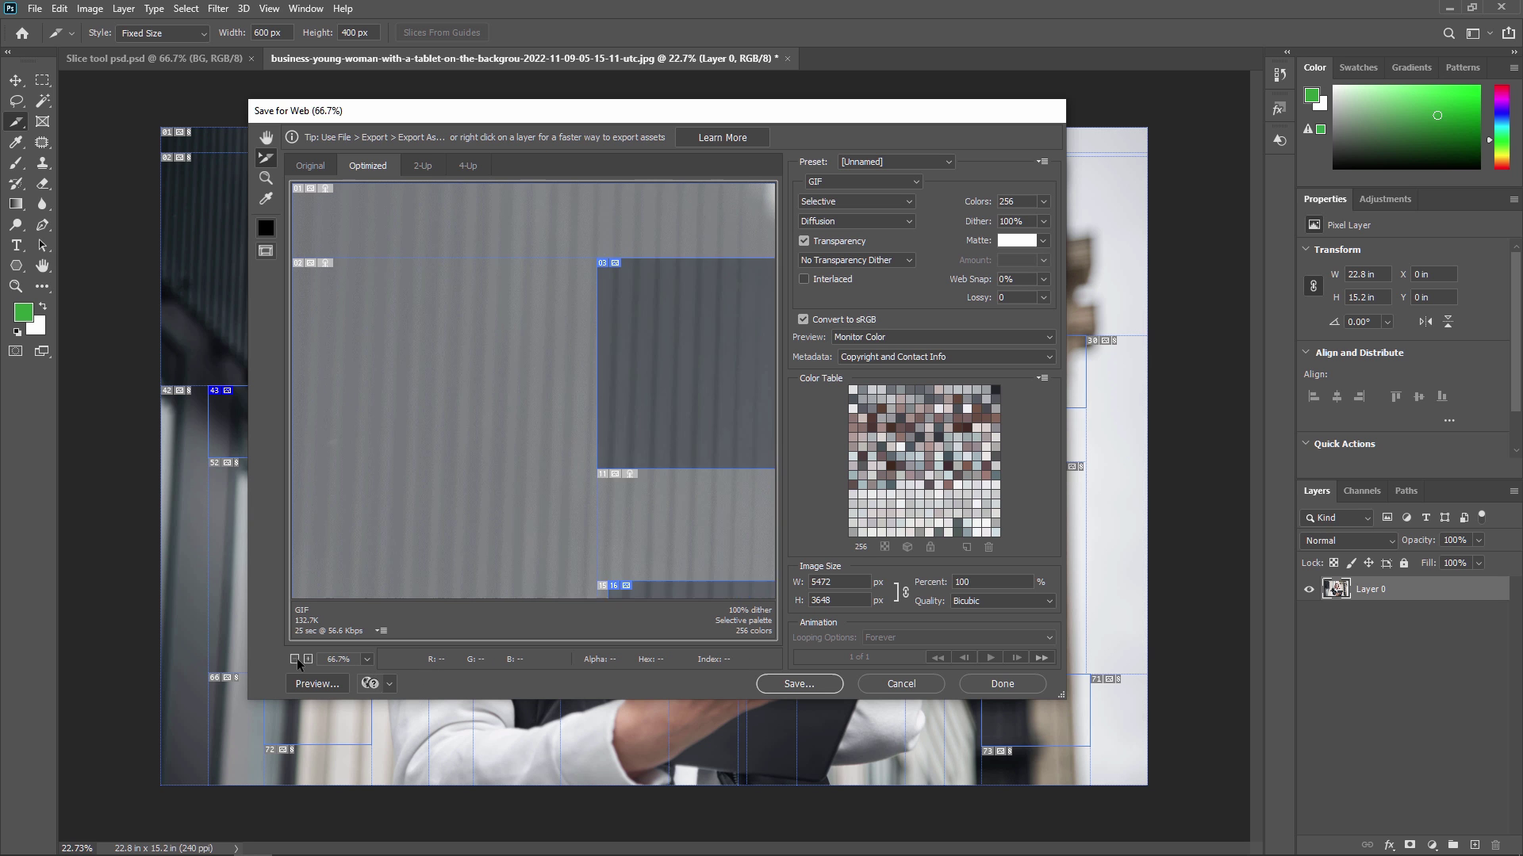
pyautogui.click(295, 659)
pyautogui.click(295, 659)
pyautogui.click(295, 659)
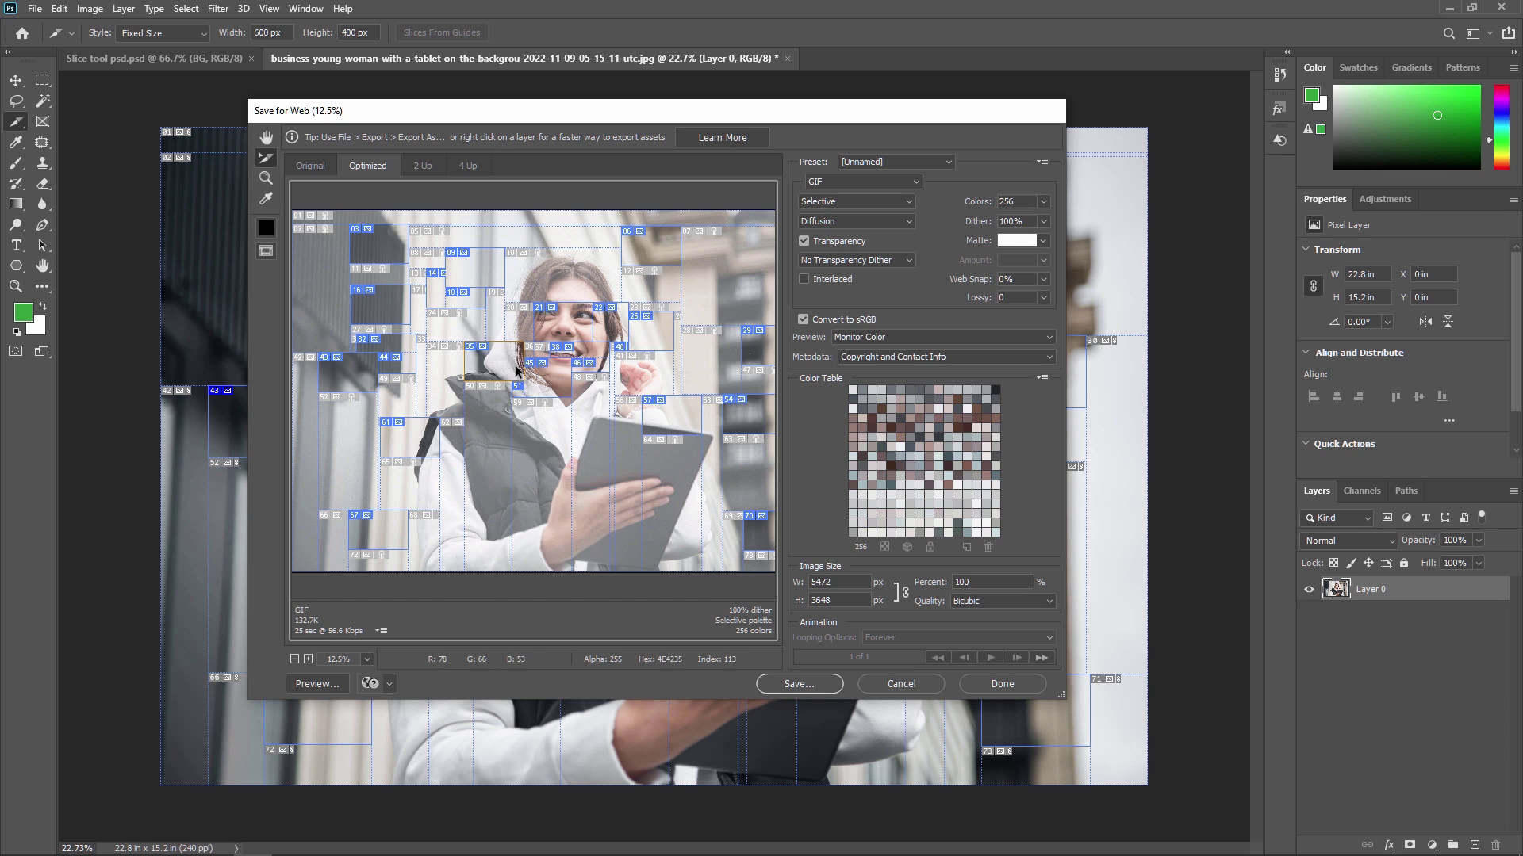
pyautogui.click(434, 414)
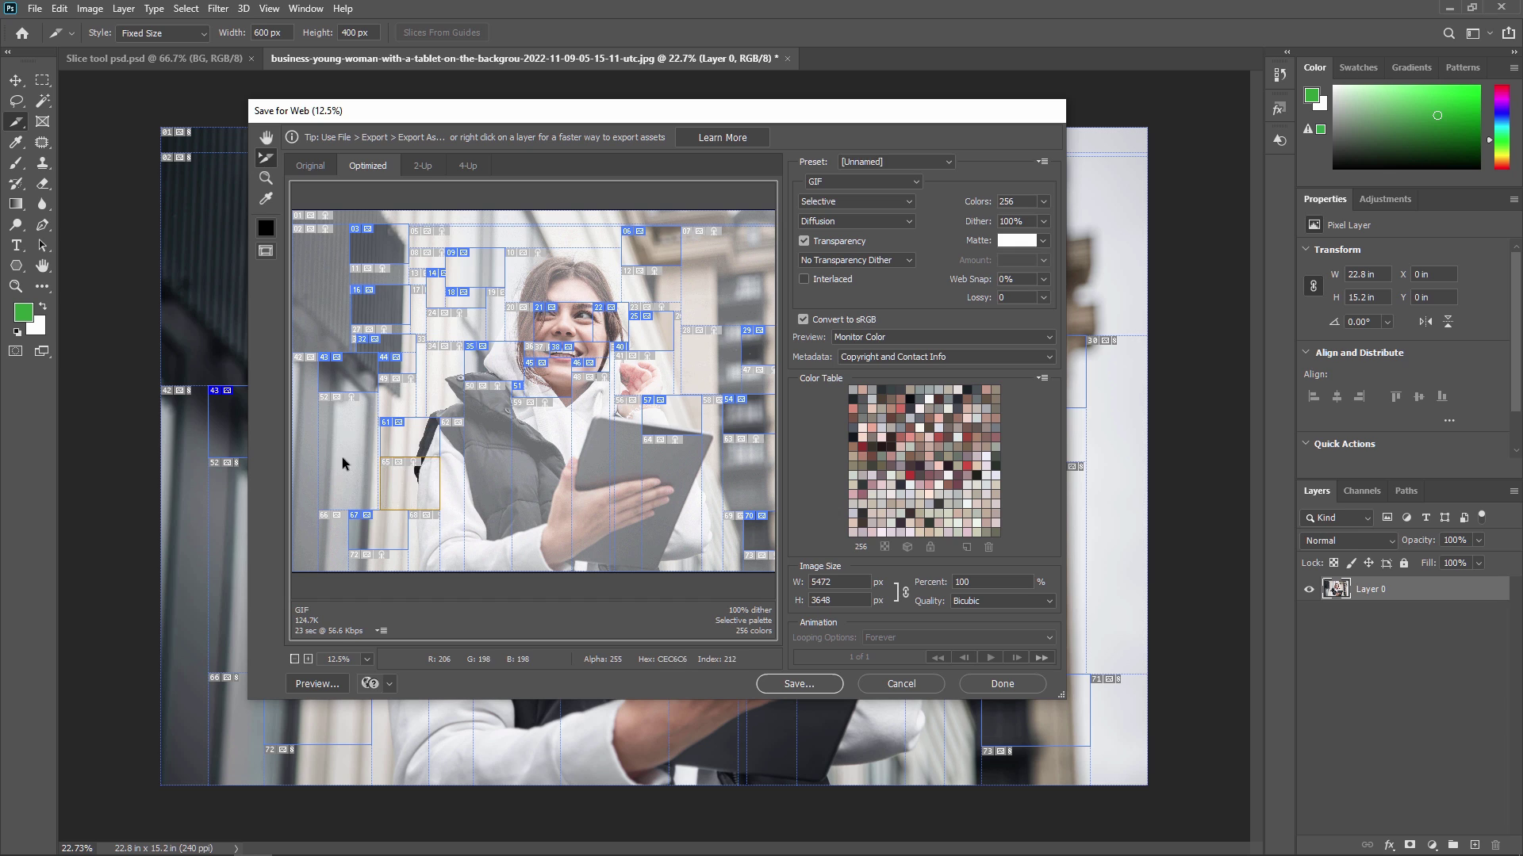
pyautogui.click(474, 267)
pyautogui.click(563, 259)
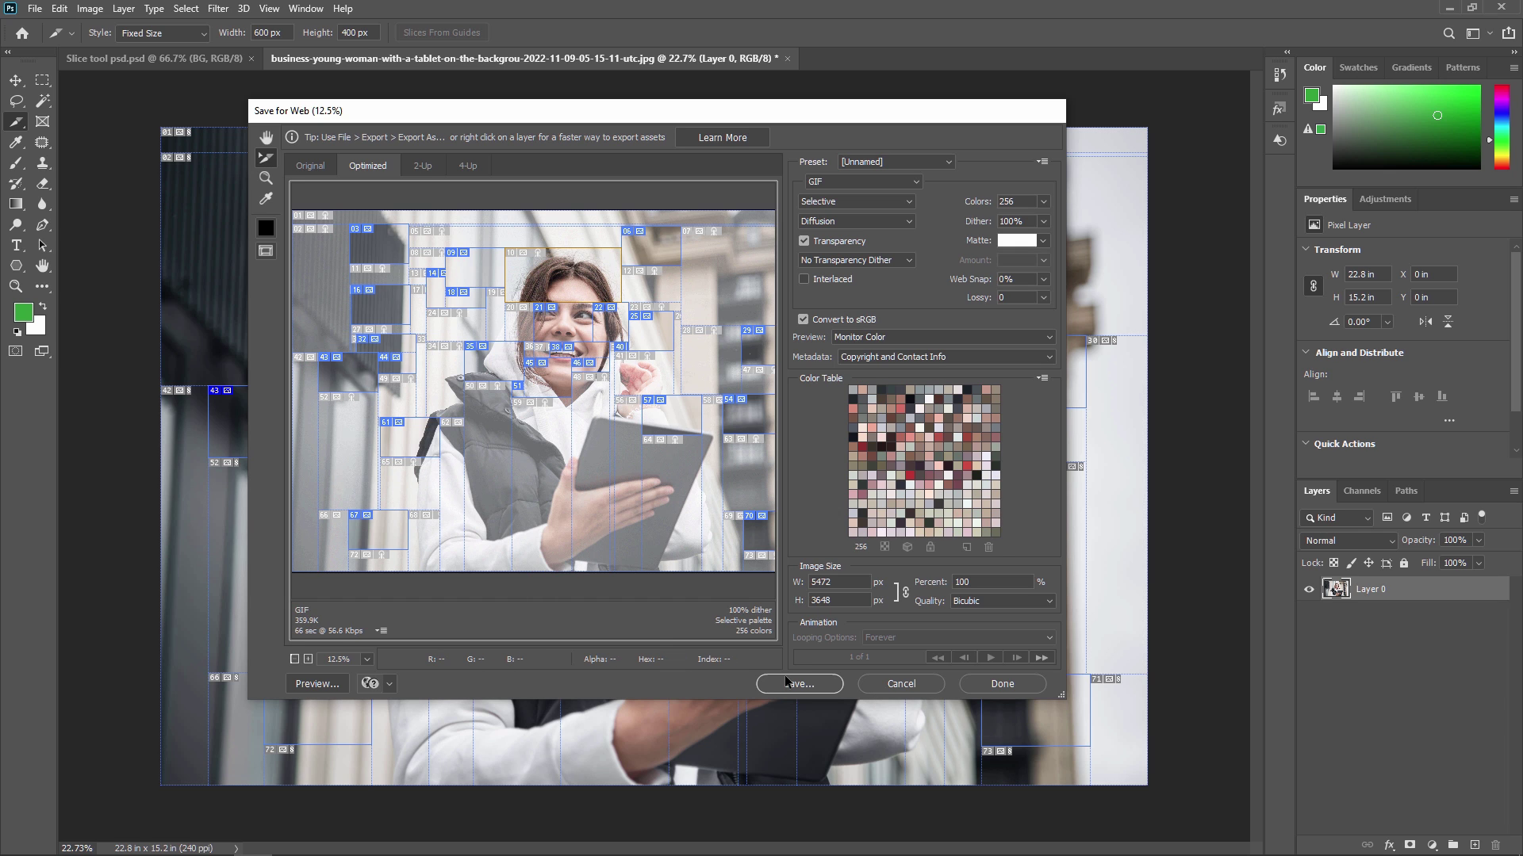
# - Save all slices as images only into the Slice tool folder under the file name "all slice"
pyautogui.click(811, 685)
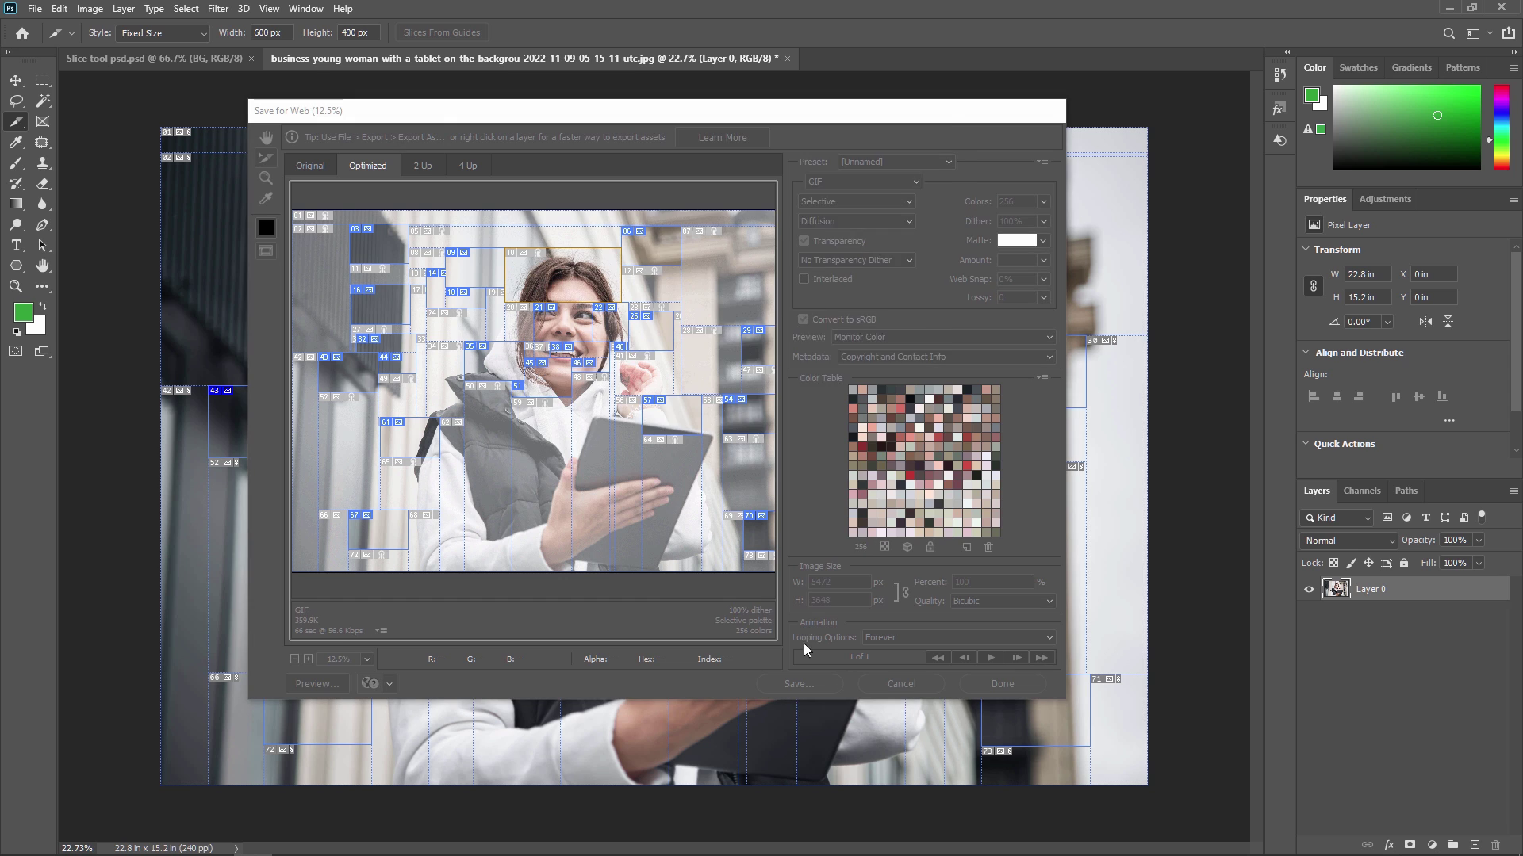
pyautogui.click(692, 486)
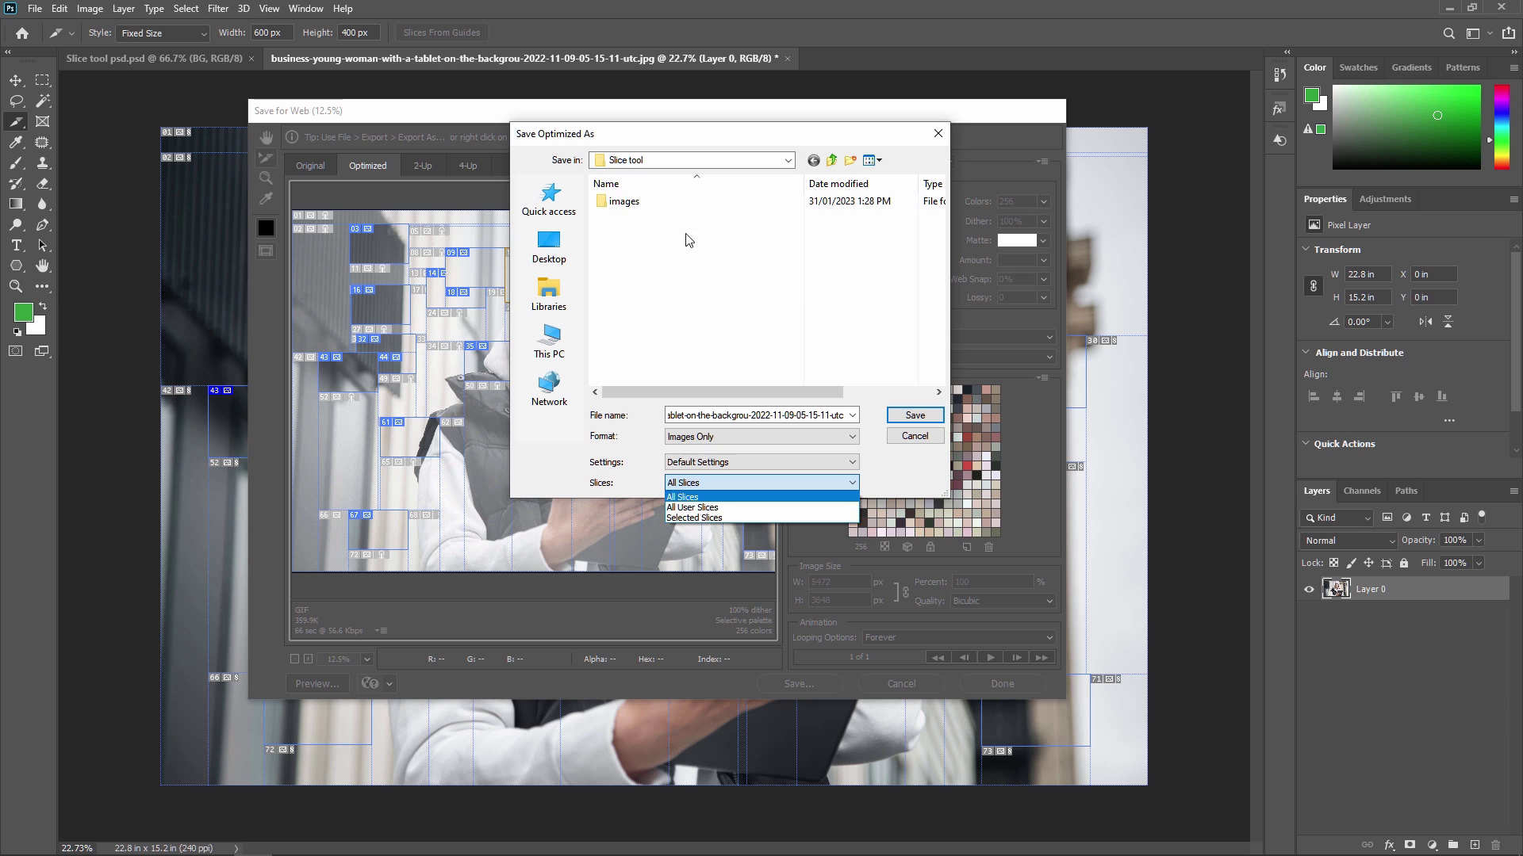
pyautogui.click(648, 213)
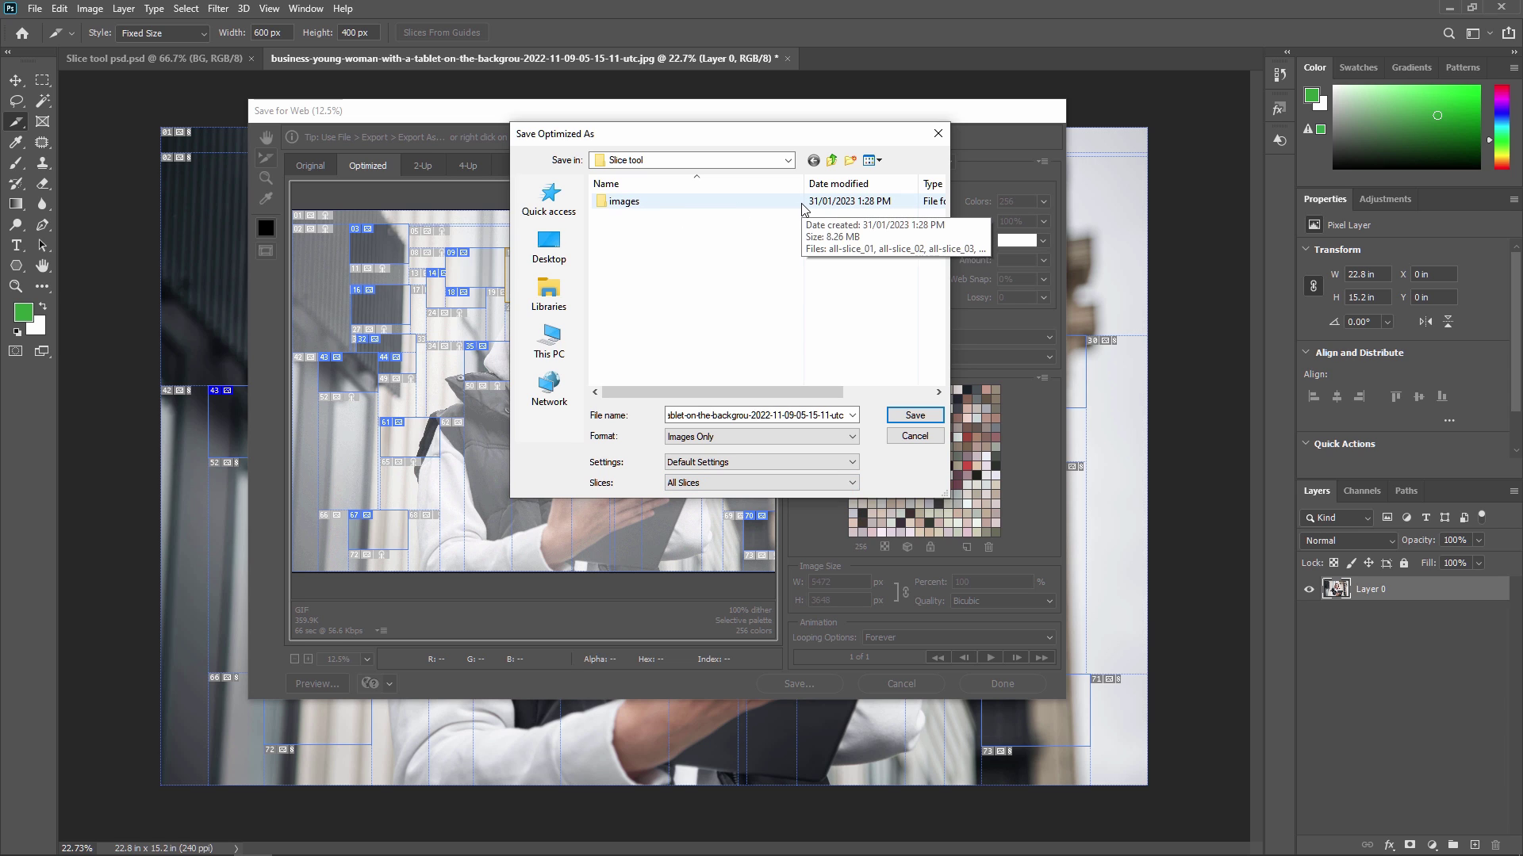
pyautogui.click(616, 200)
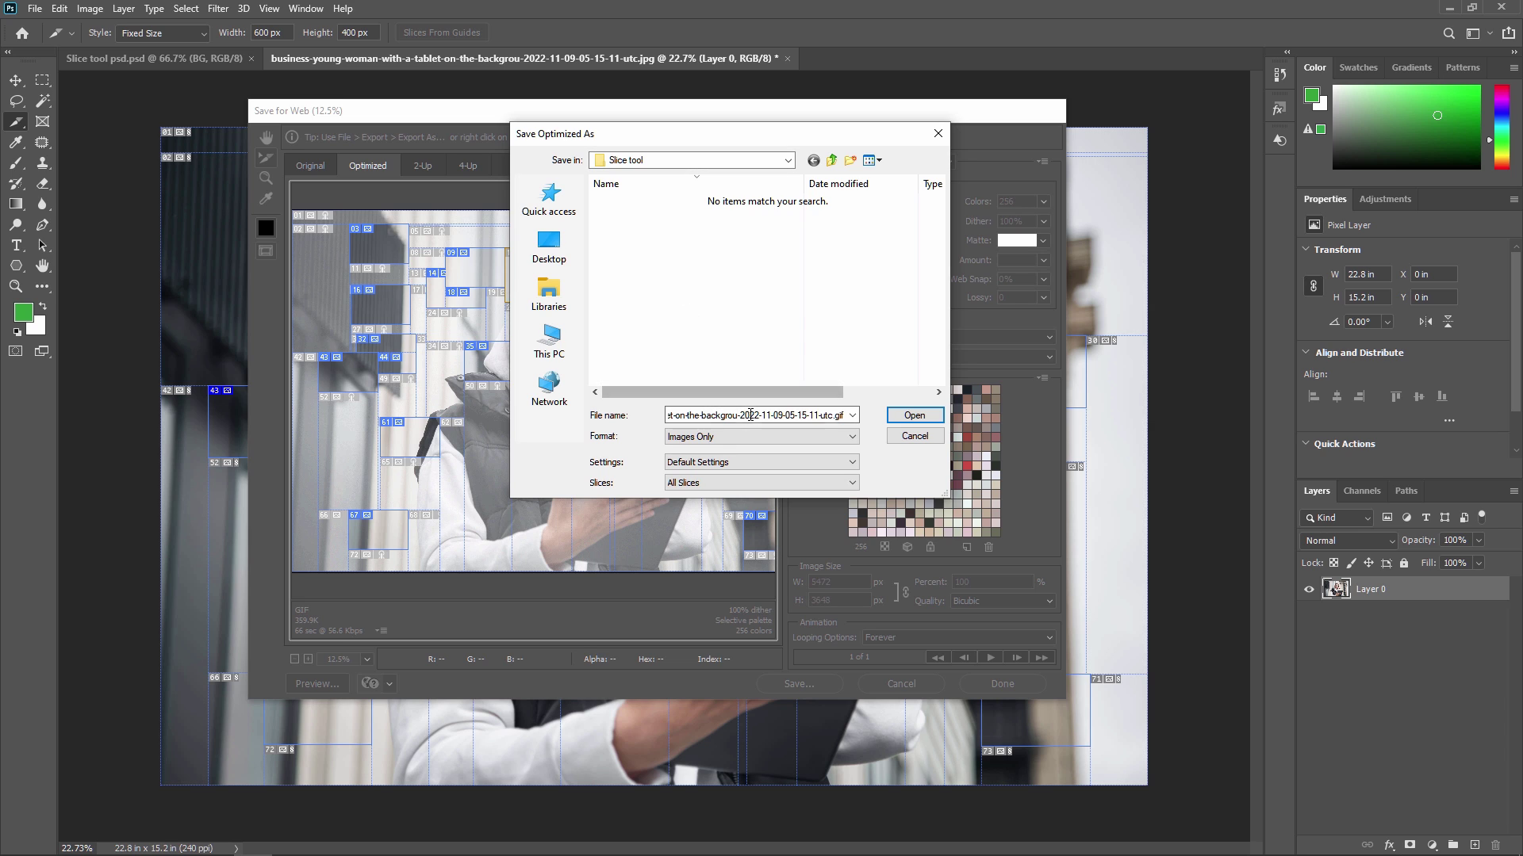
pyautogui.click(725, 415)
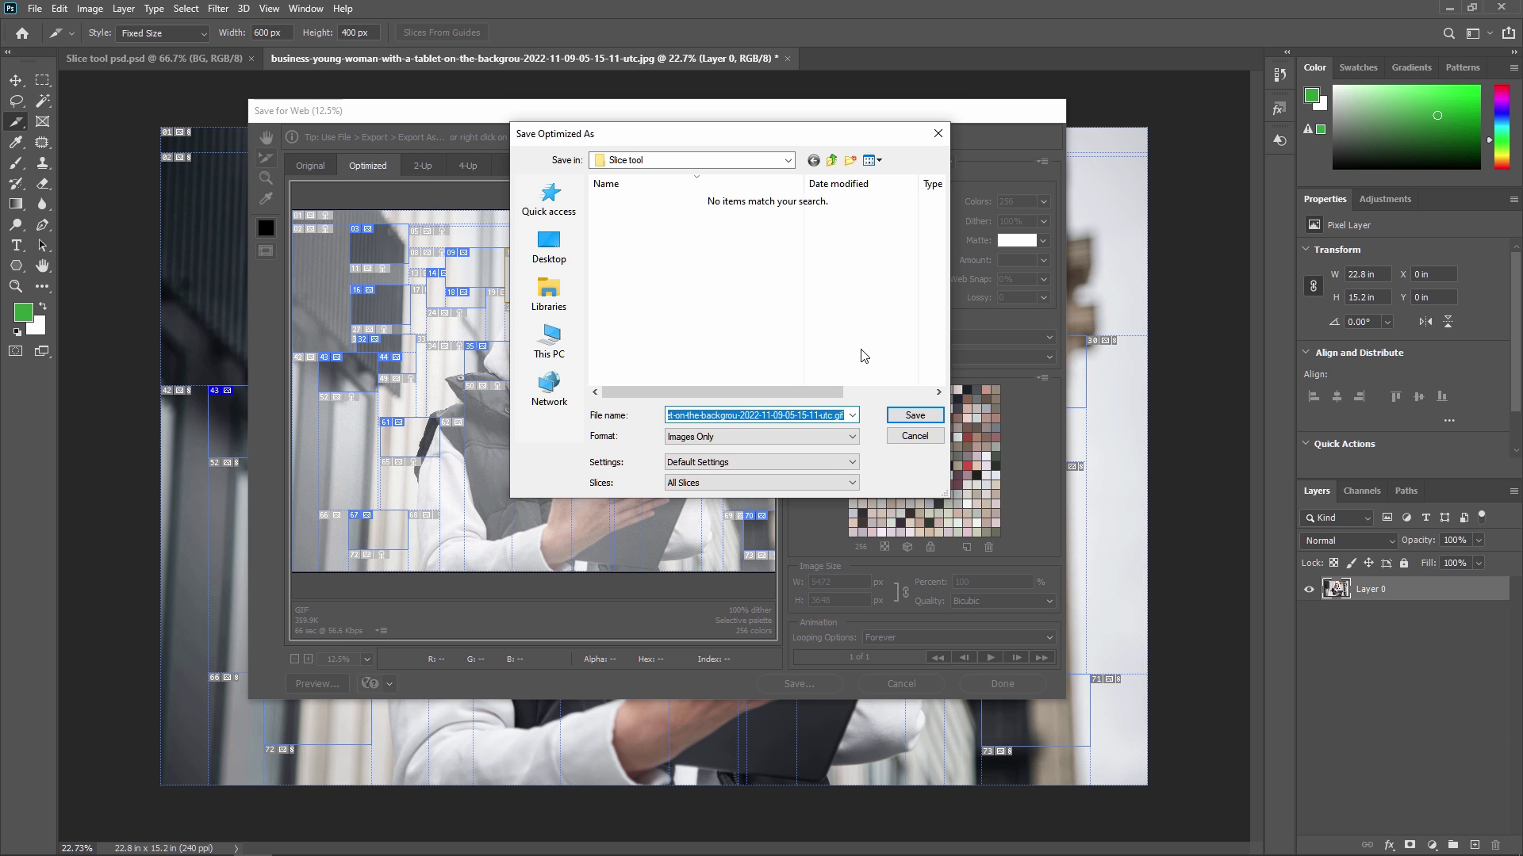
pyautogui.write('all s')
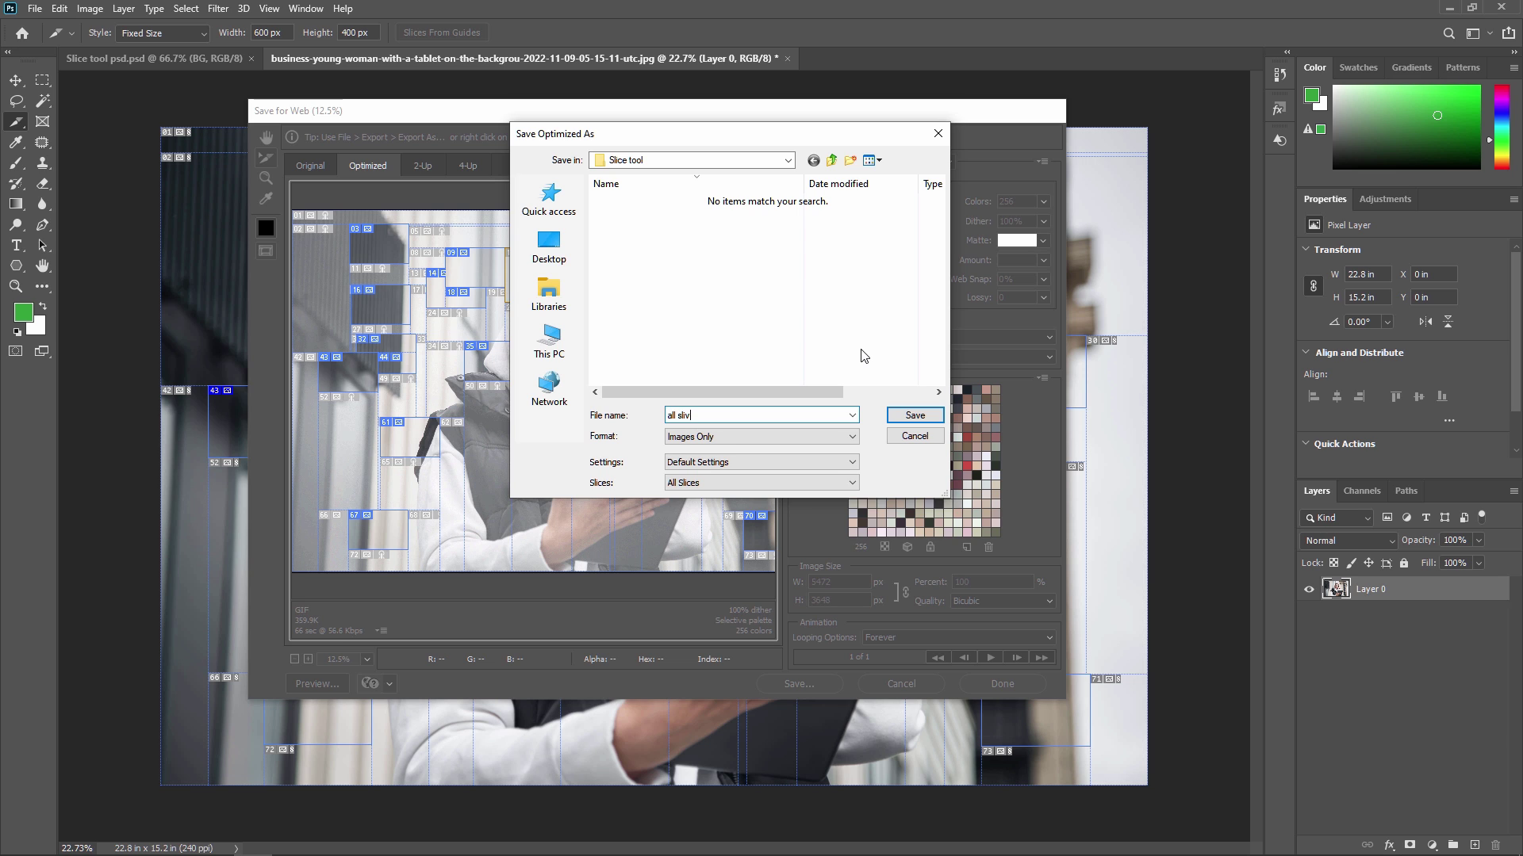
pyautogui.write('lice')
pyautogui.click(914, 415)
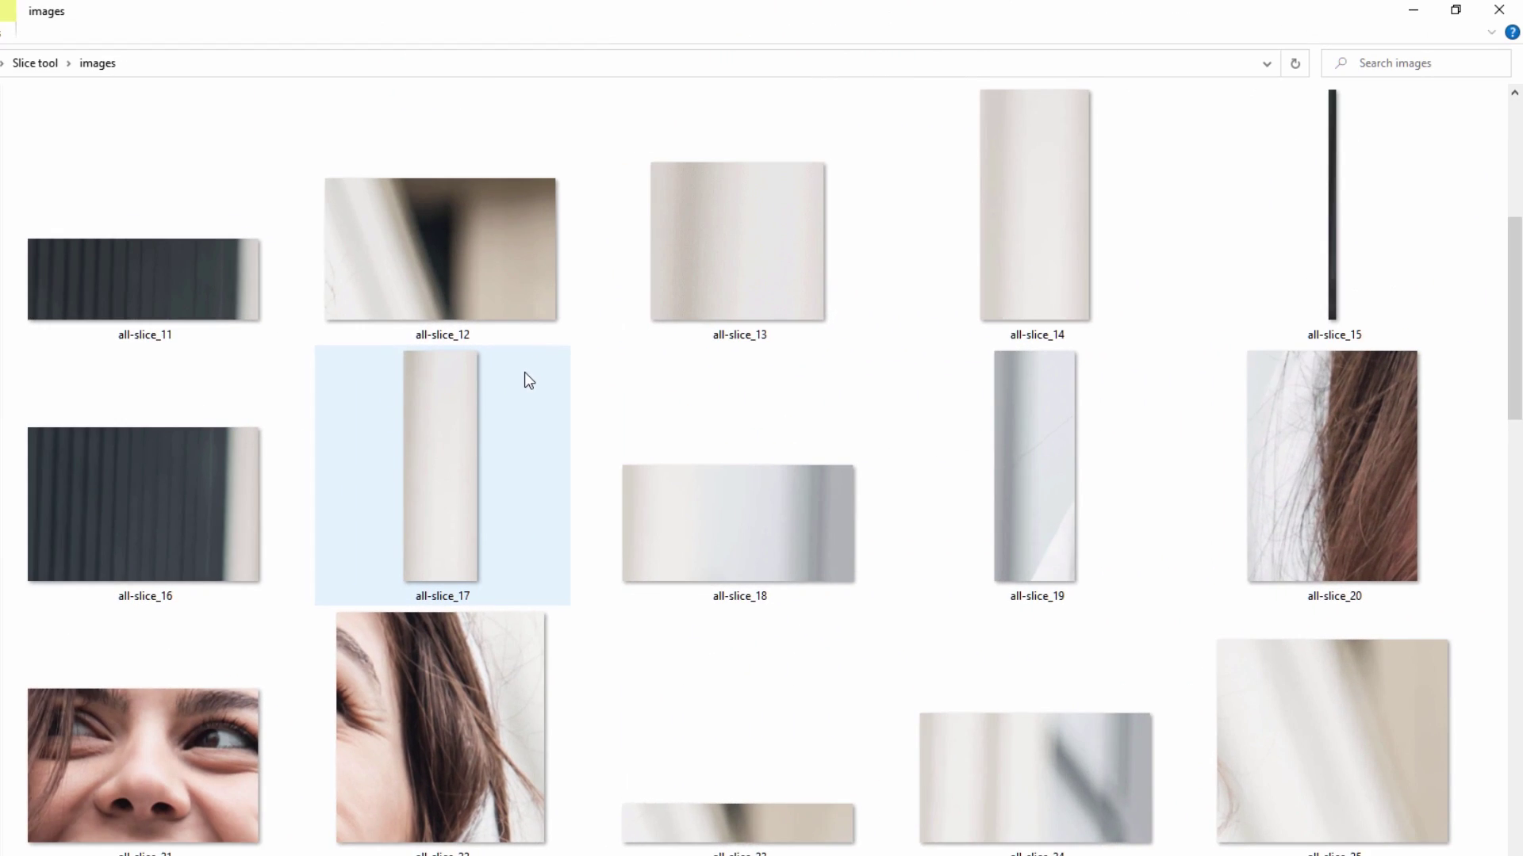
# - Examine the exported all-slice thumbnails in the images folder
pyautogui.scroll(-15, 525, 372)
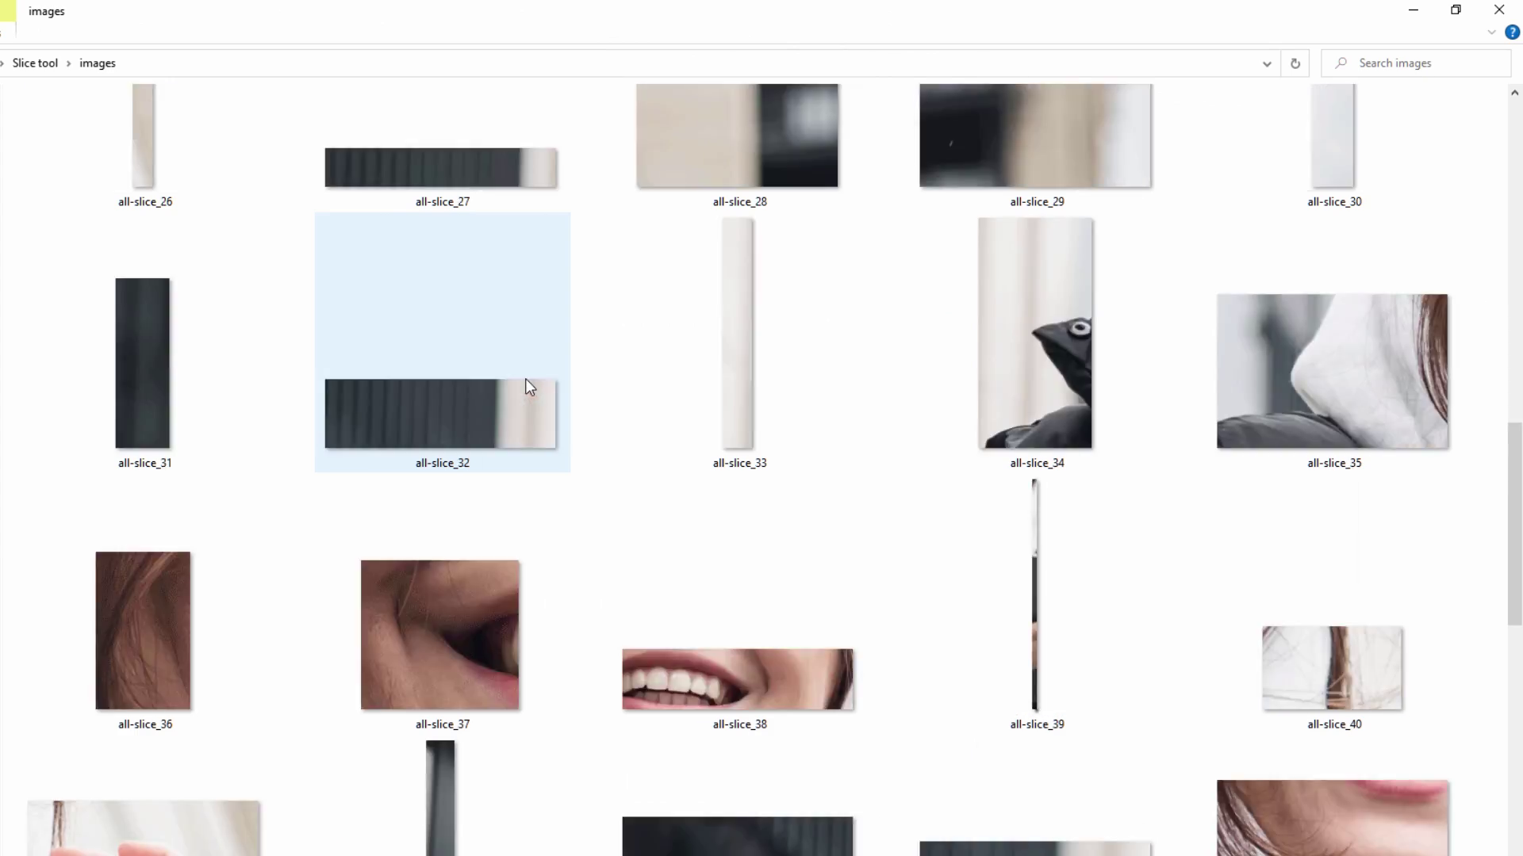
pyautogui.scroll(18, 536, 427)
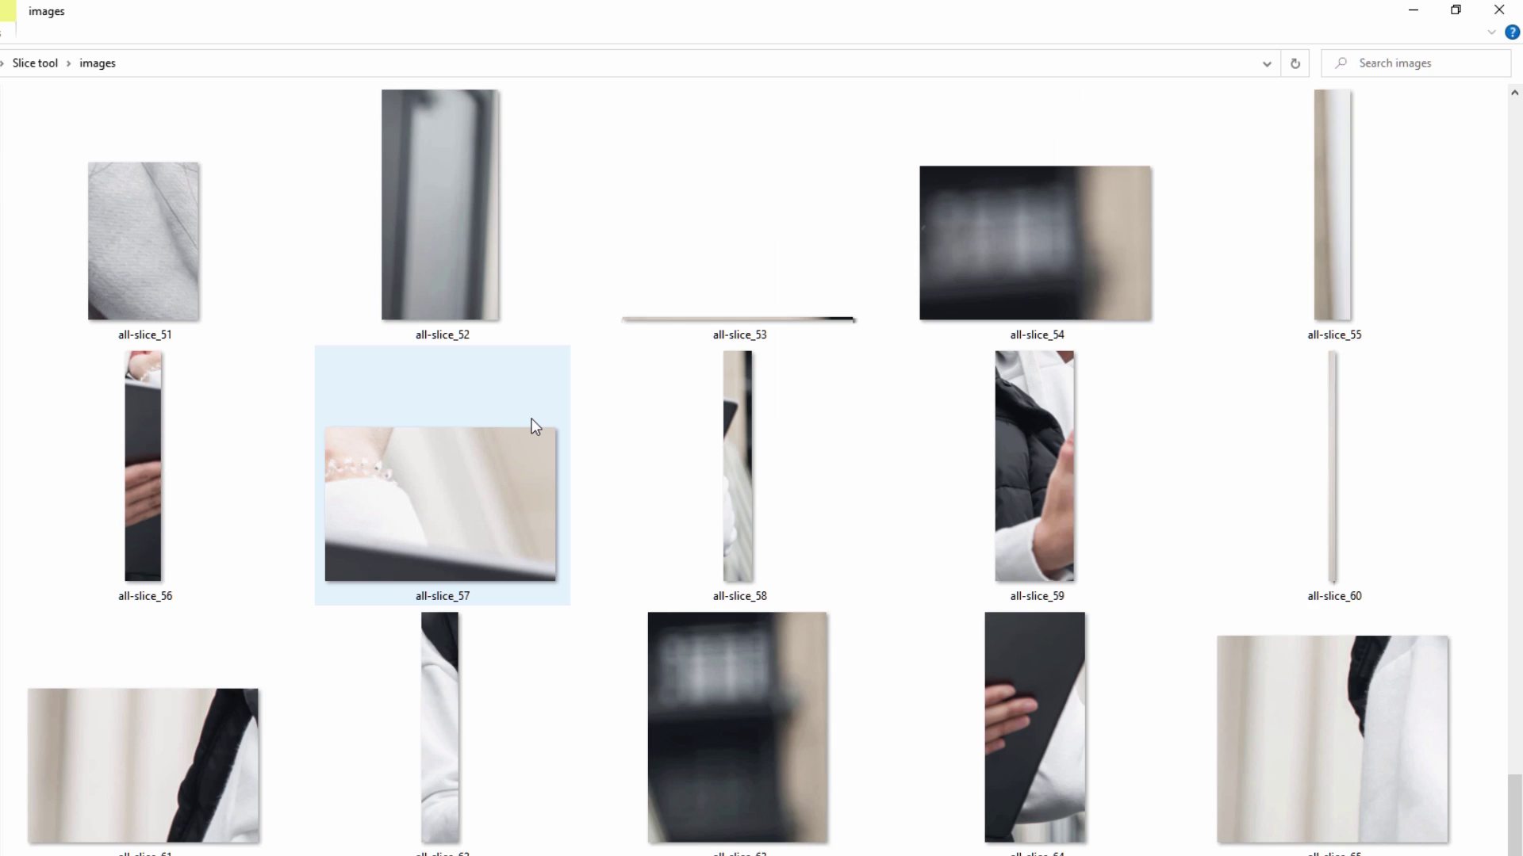
pyautogui.scroll(-3, 535, 427)
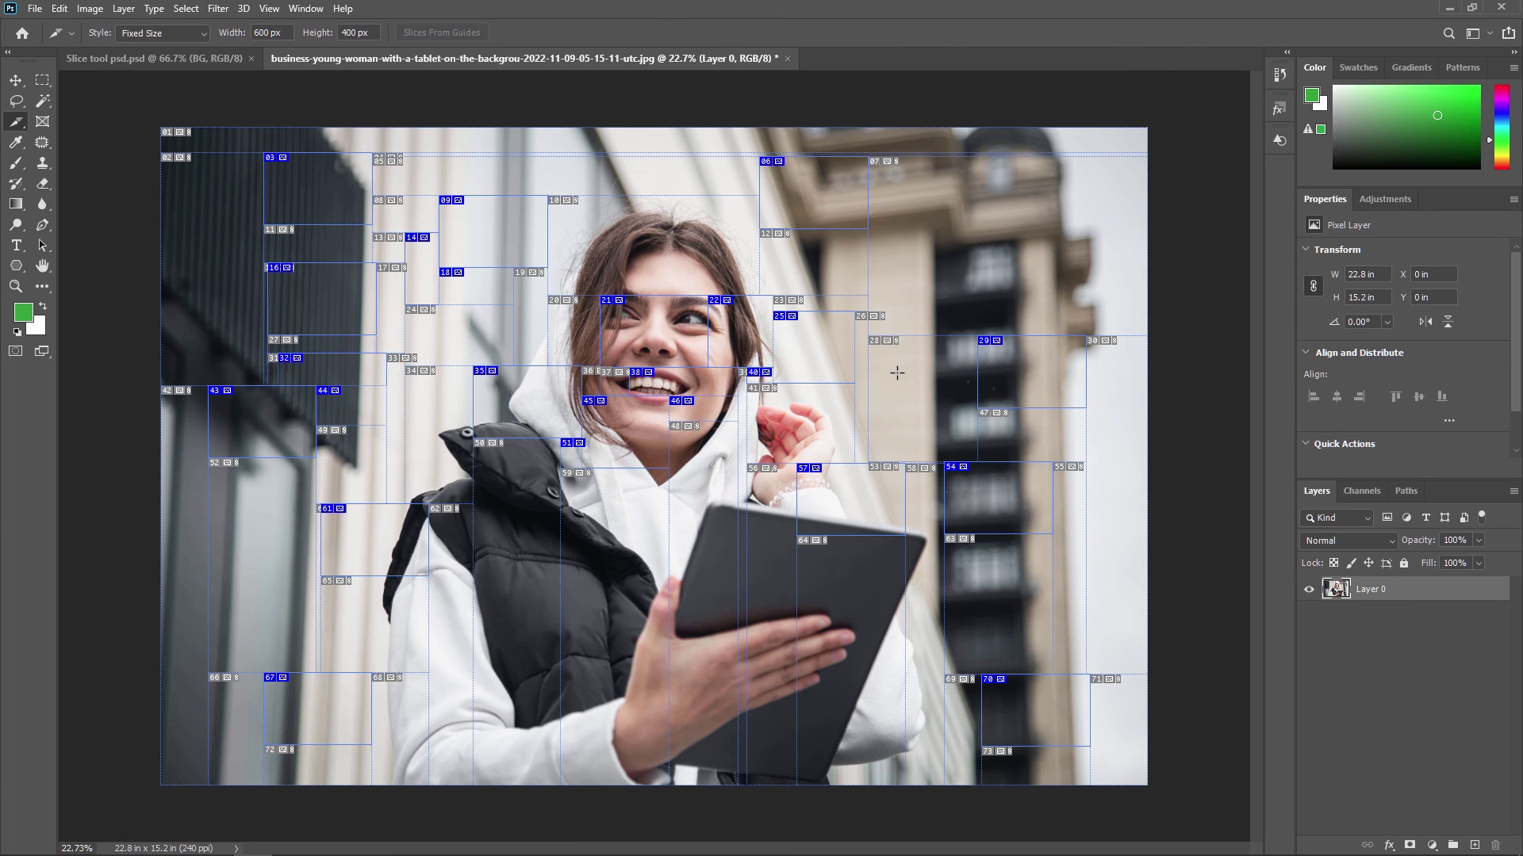
# - Switch from the Slice tool to the Move tool on the sliced photo
pyautogui.scroll(1, 663, 412)
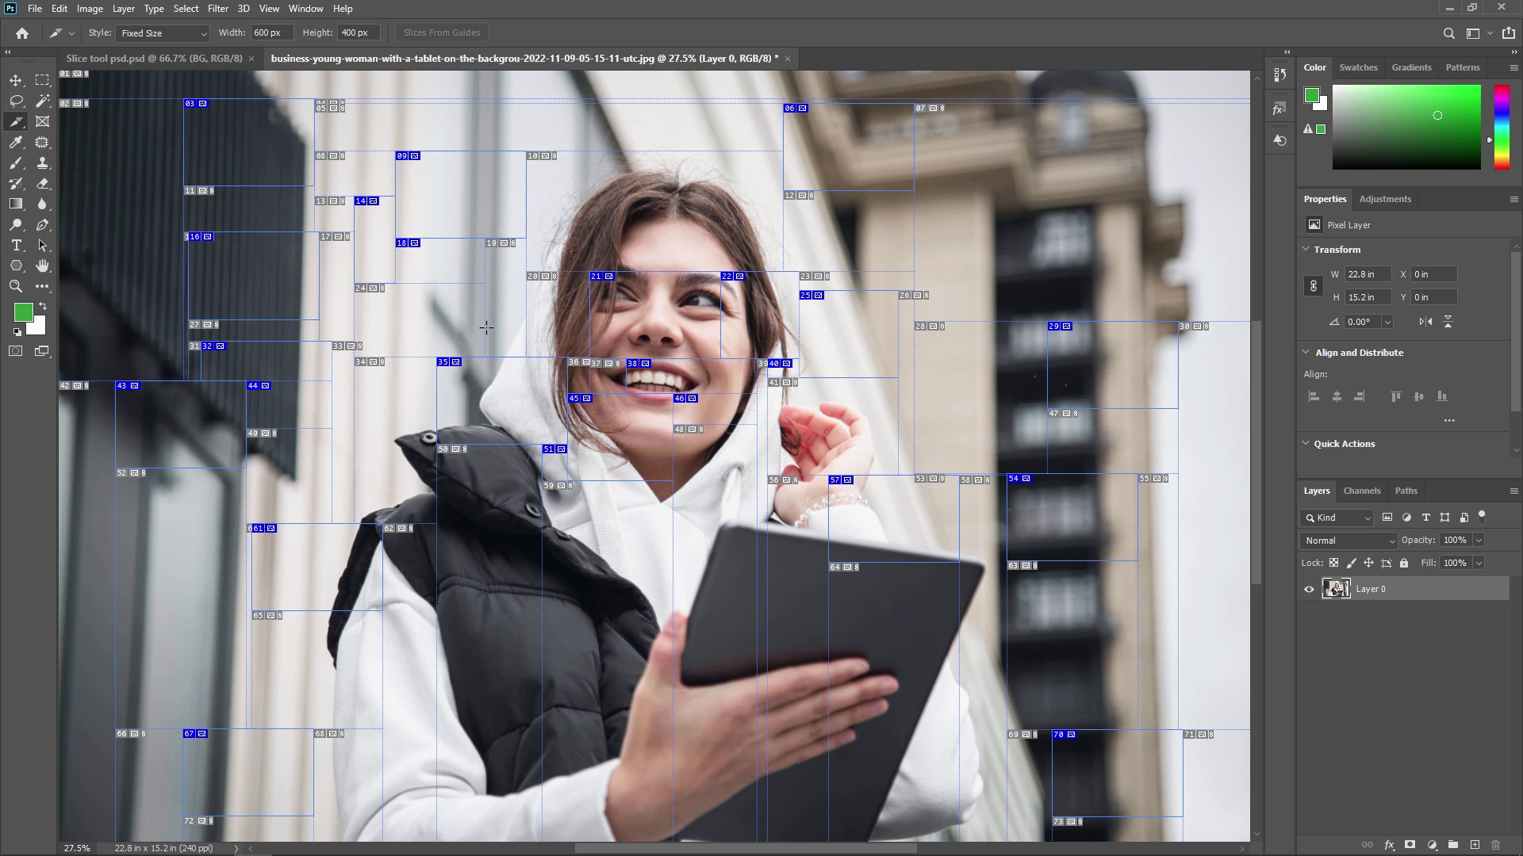
pyautogui.click(16, 80)
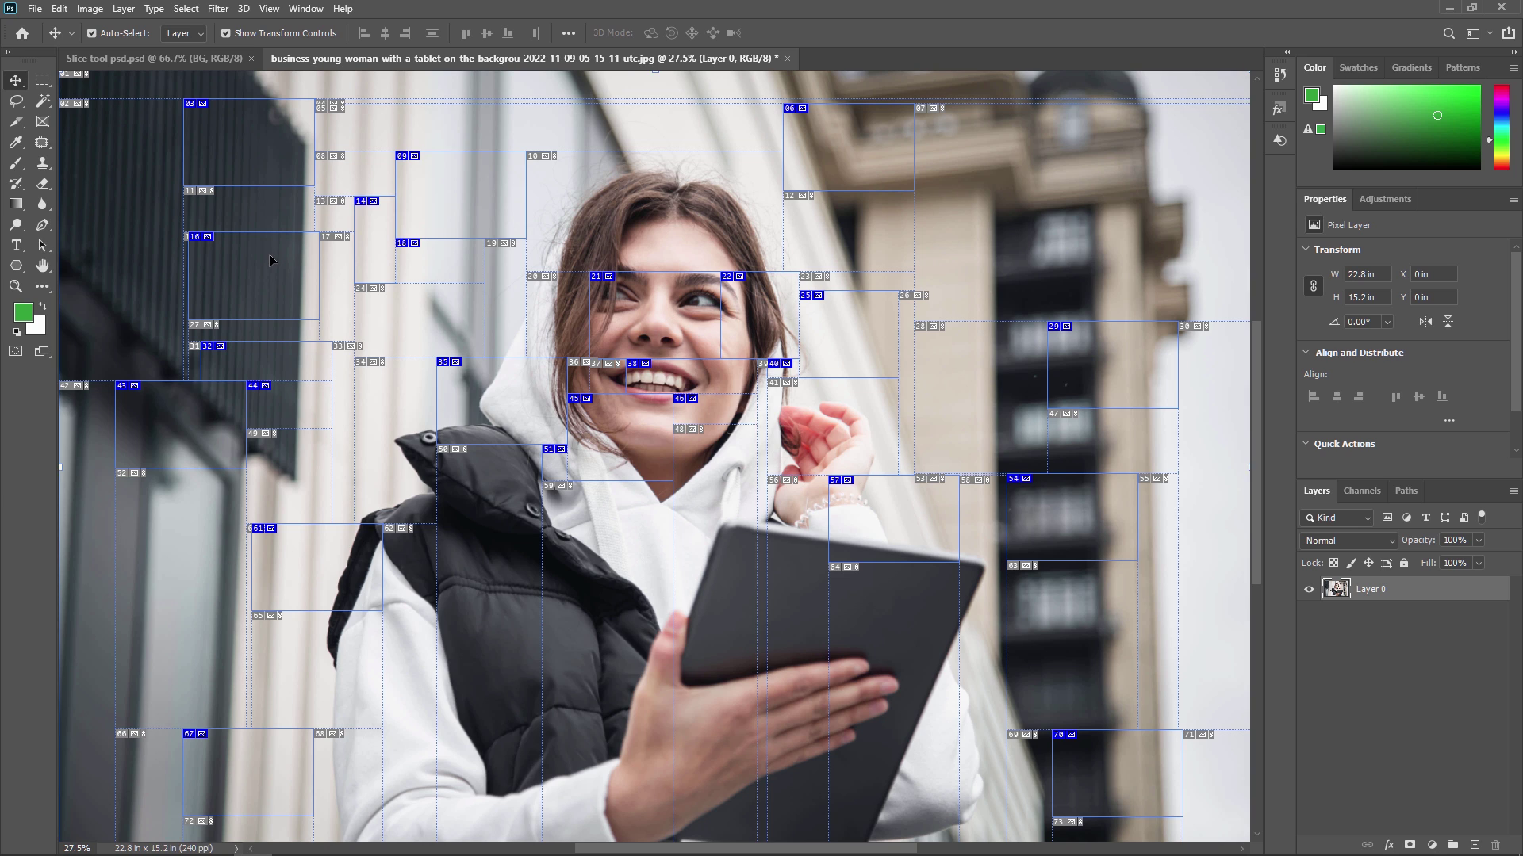